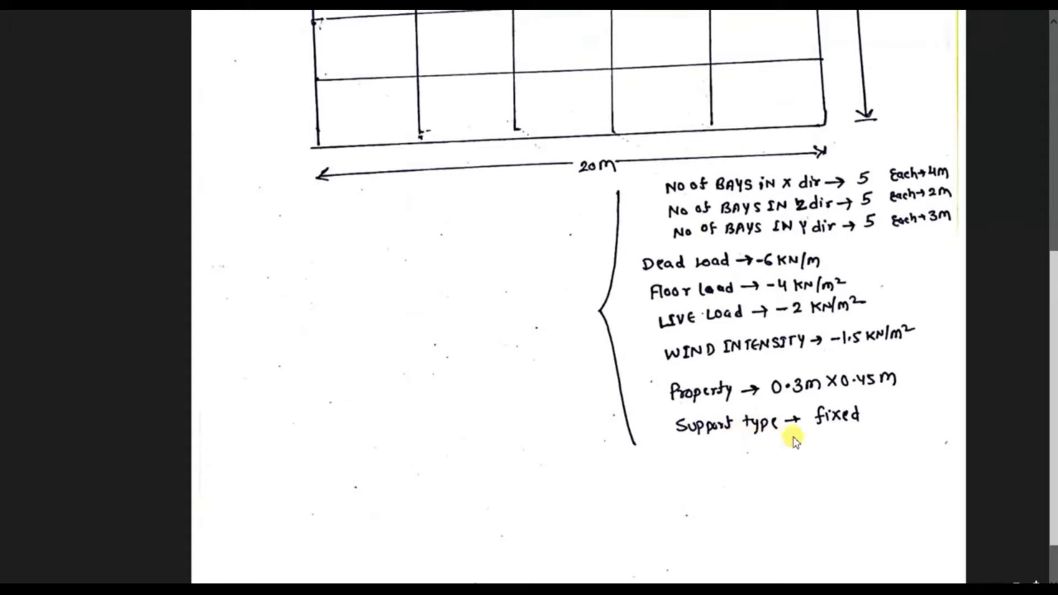
Switch from the PDF to STAAD.Pro and create a Space project named "wind load analysis" in meters and kilonewtons, starting with Add Beam
scroll(826, 451, up, 6)
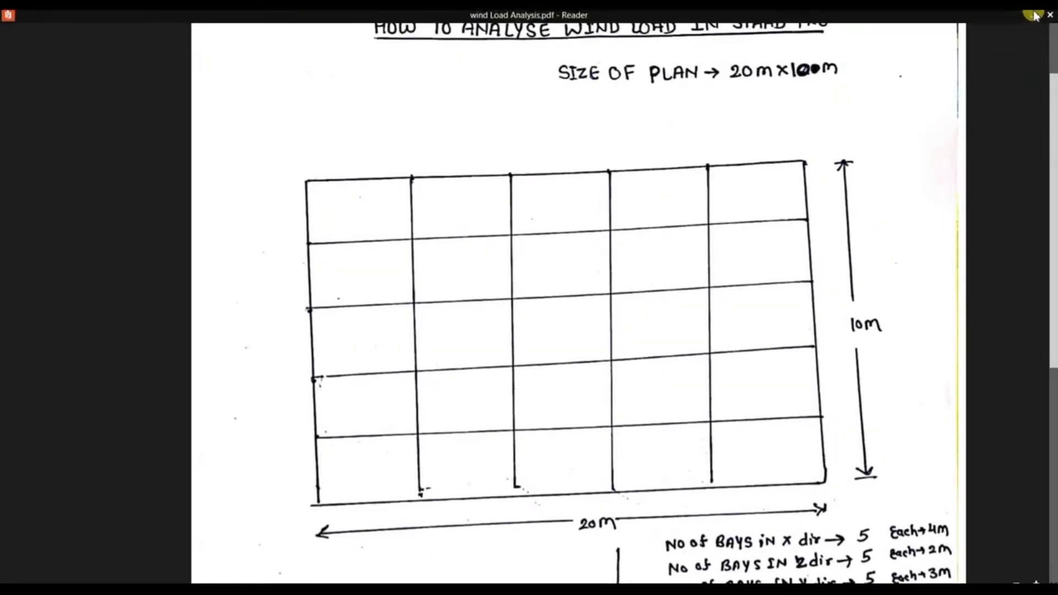
mouse_move(1021, 25)
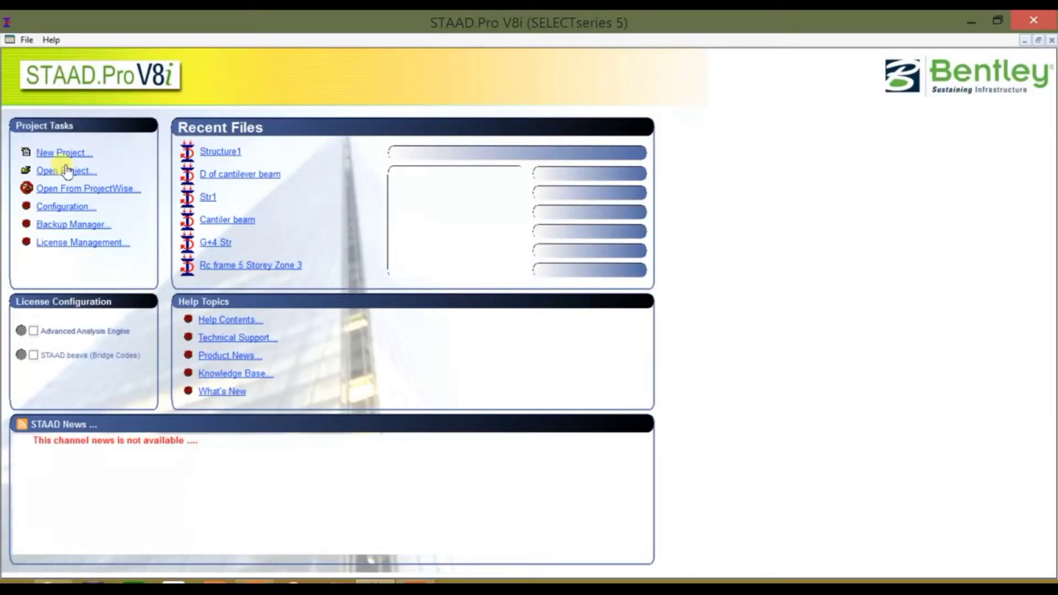
click(47, 151)
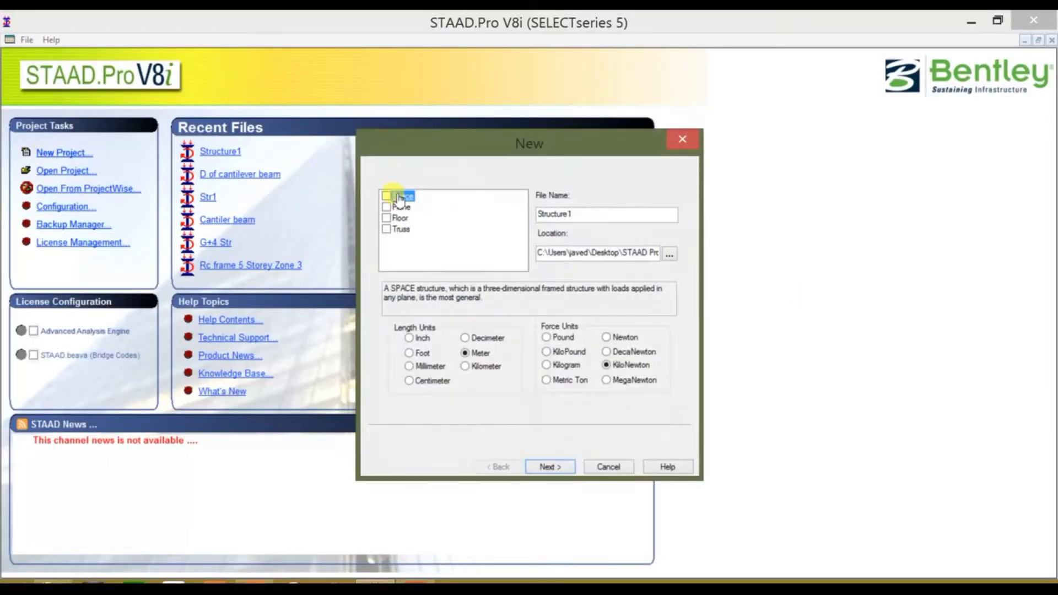
double_click(586, 214)
text(wind load analysis)
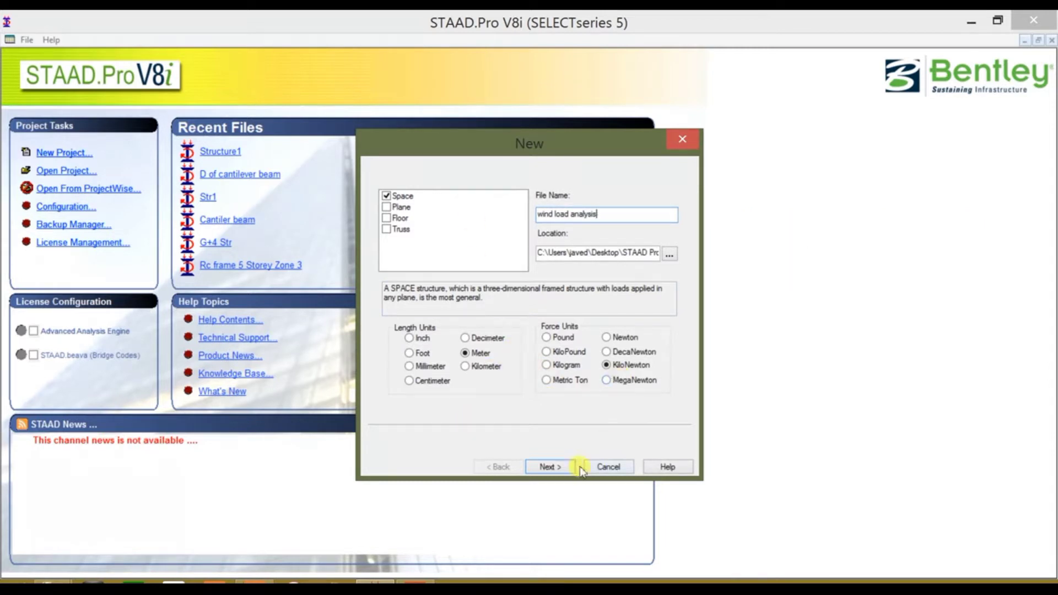
click(548, 467)
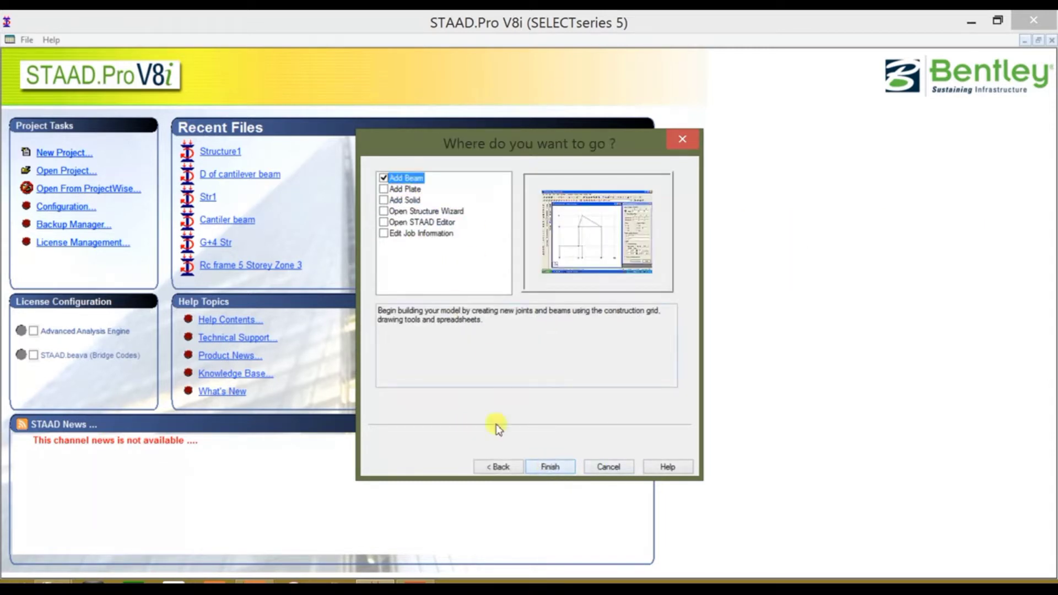
click(550, 467)
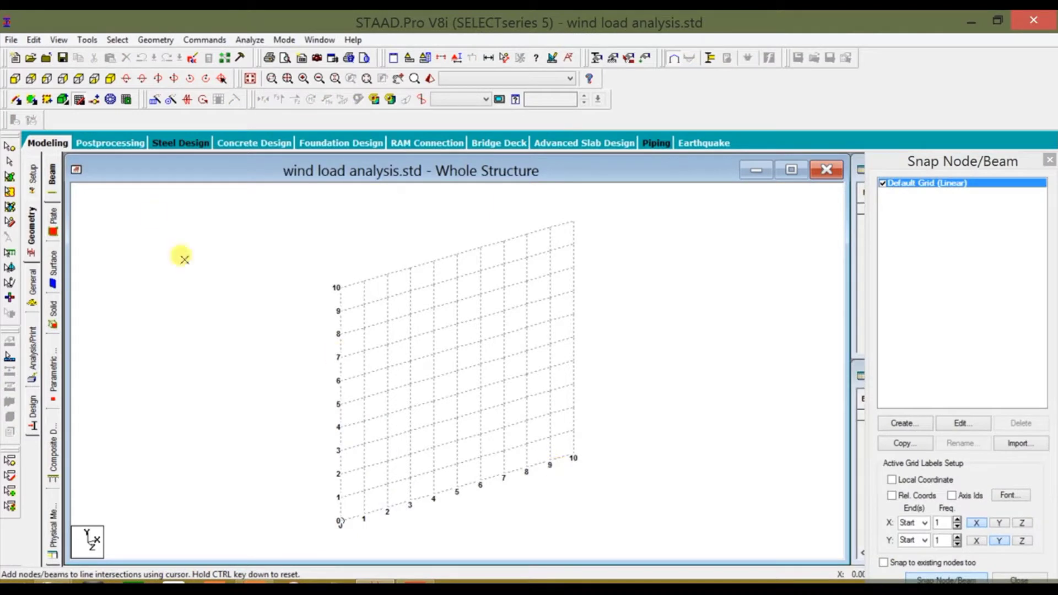
Run the Structure Wizard and start a Bay Frame prototype from the Frame Models
click(154, 40)
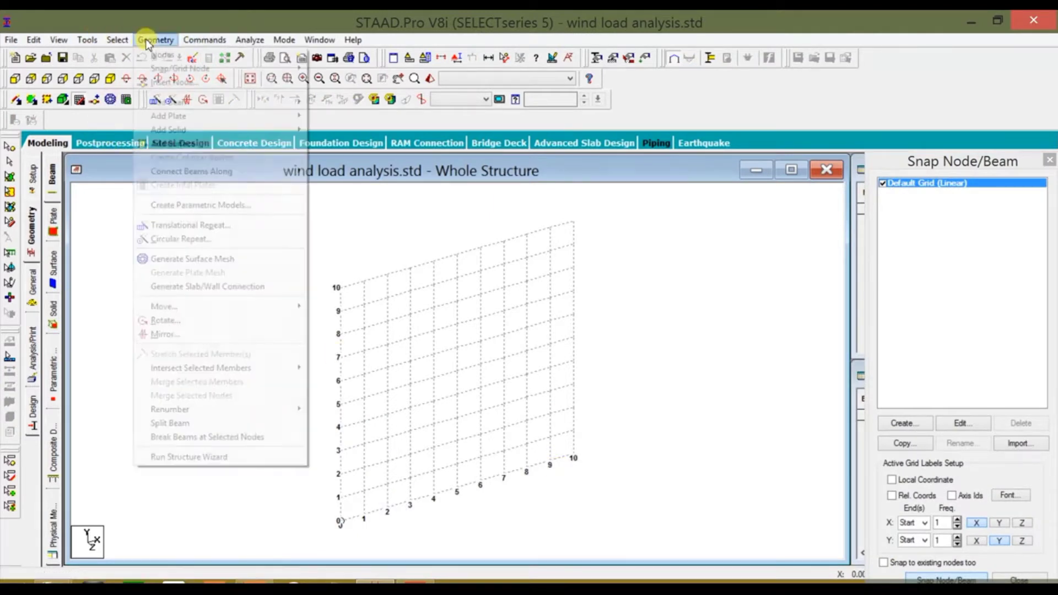
click(169, 458)
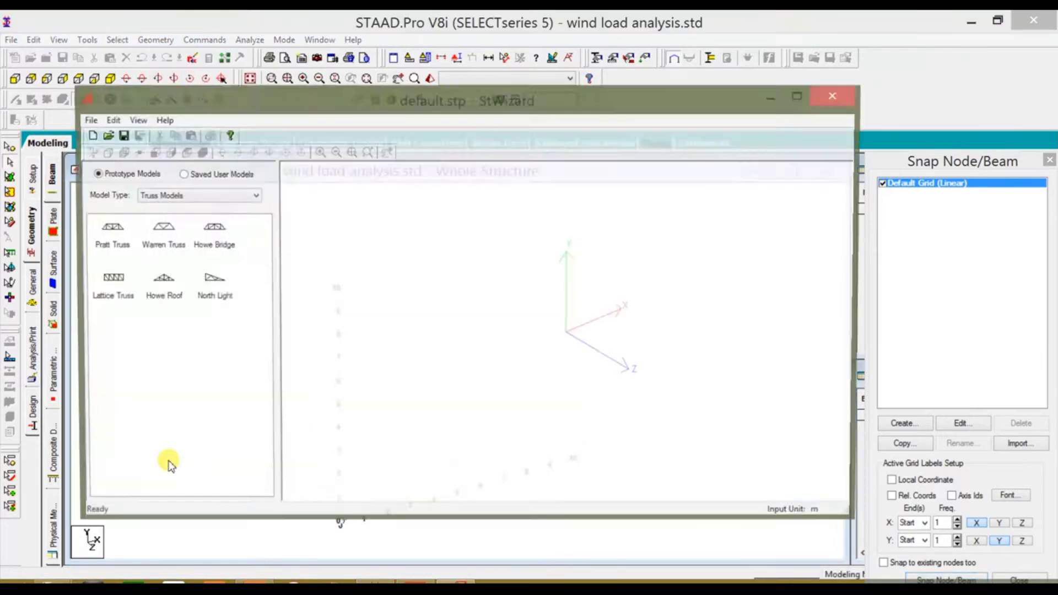
click(193, 197)
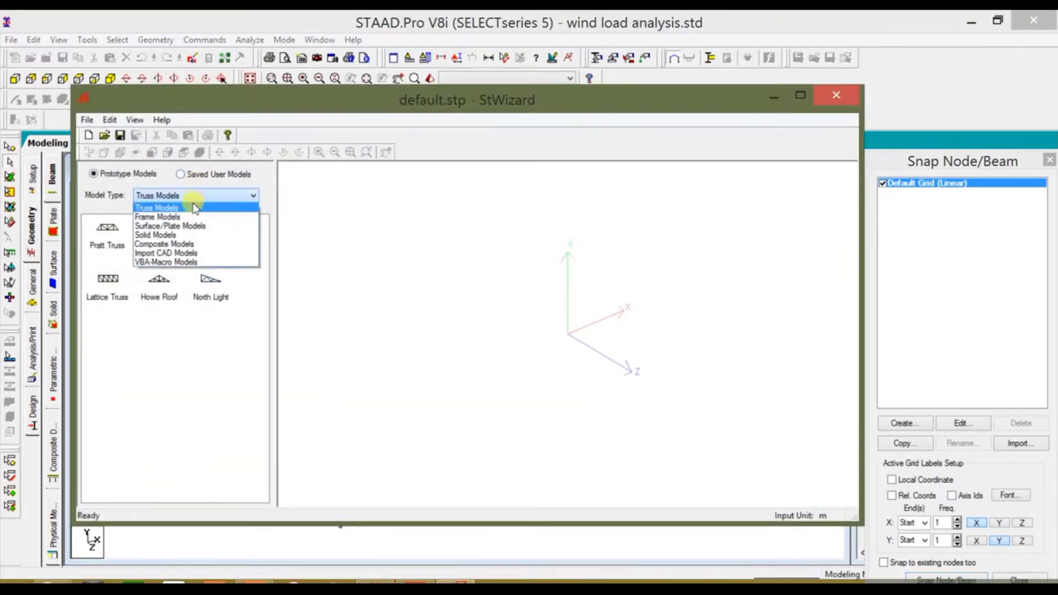
click(184, 218)
click(117, 235)
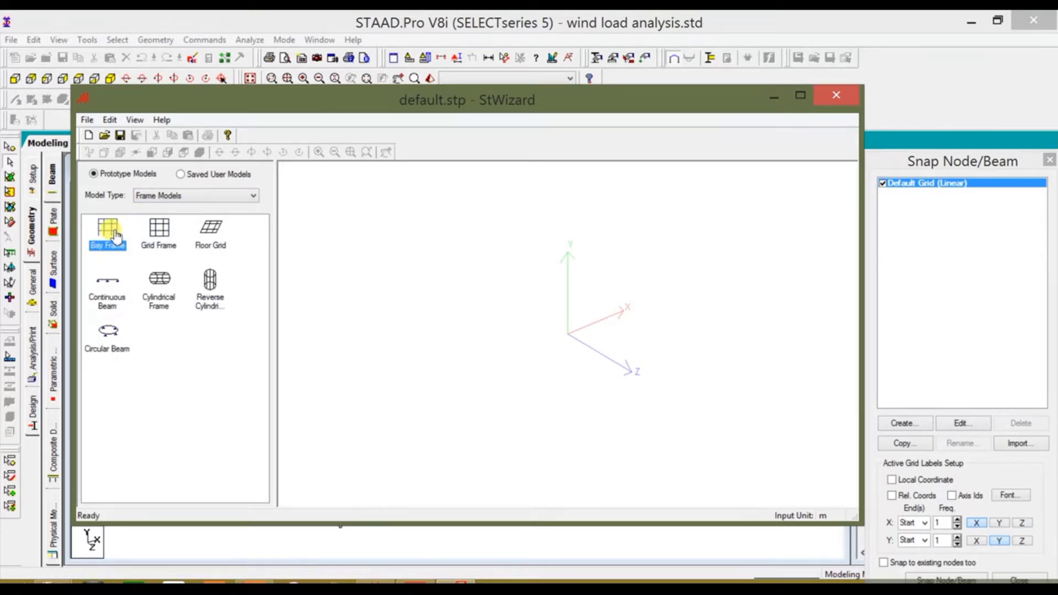
double_click(116, 236)
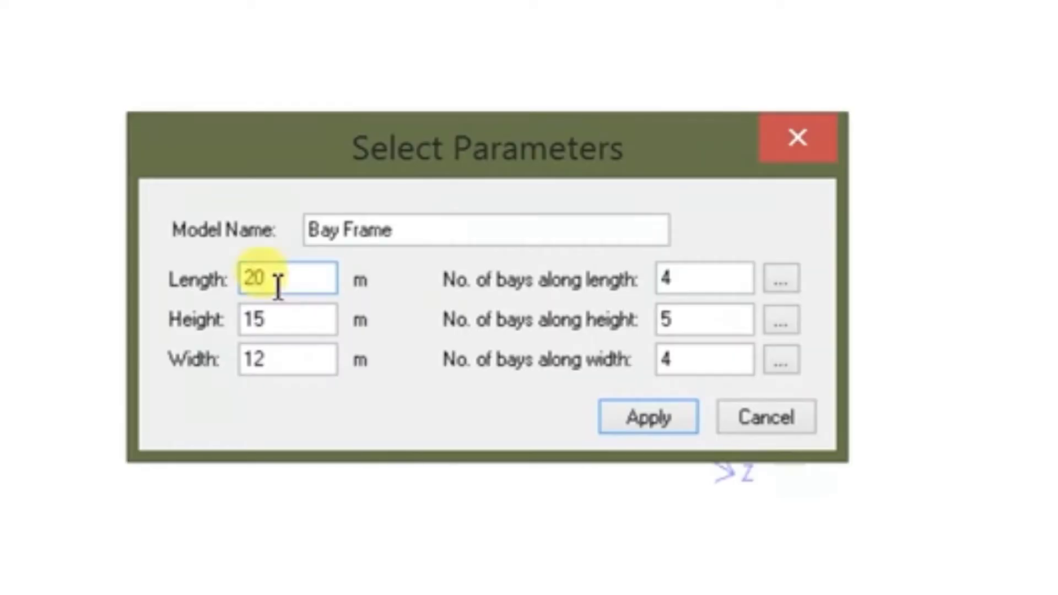
Set the number of bays along the frame's length to 5 and accept the individual bay lengths
click(620, 292)
drag(706, 285, 598, 295)
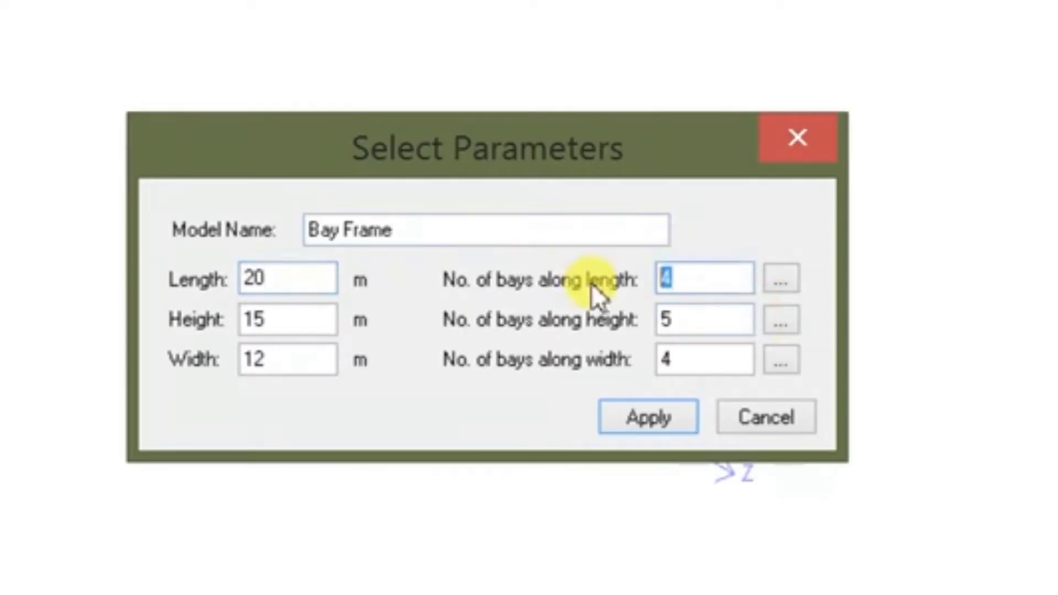
text(5)
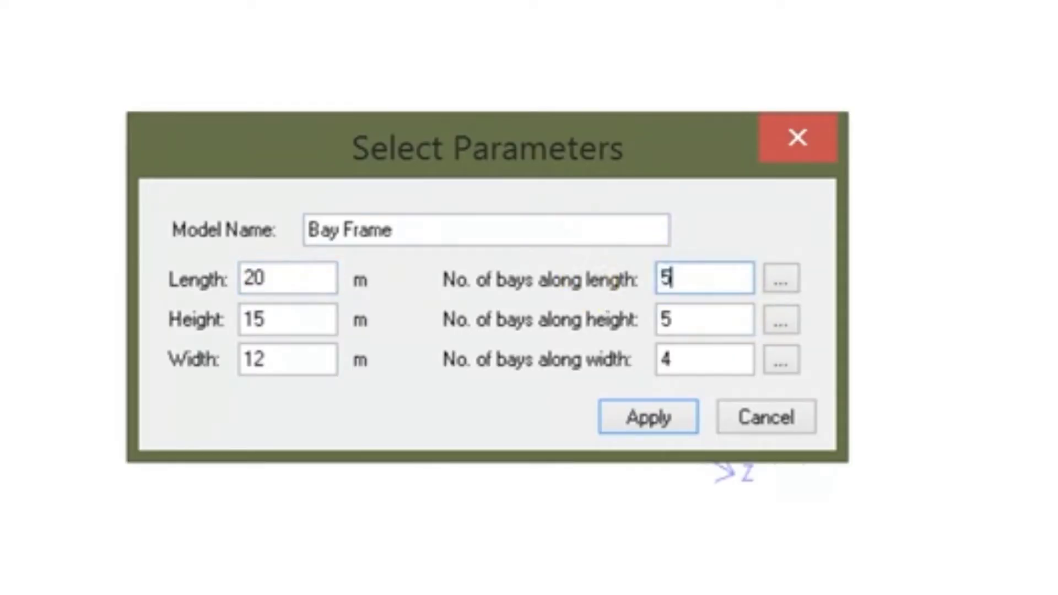
click(782, 281)
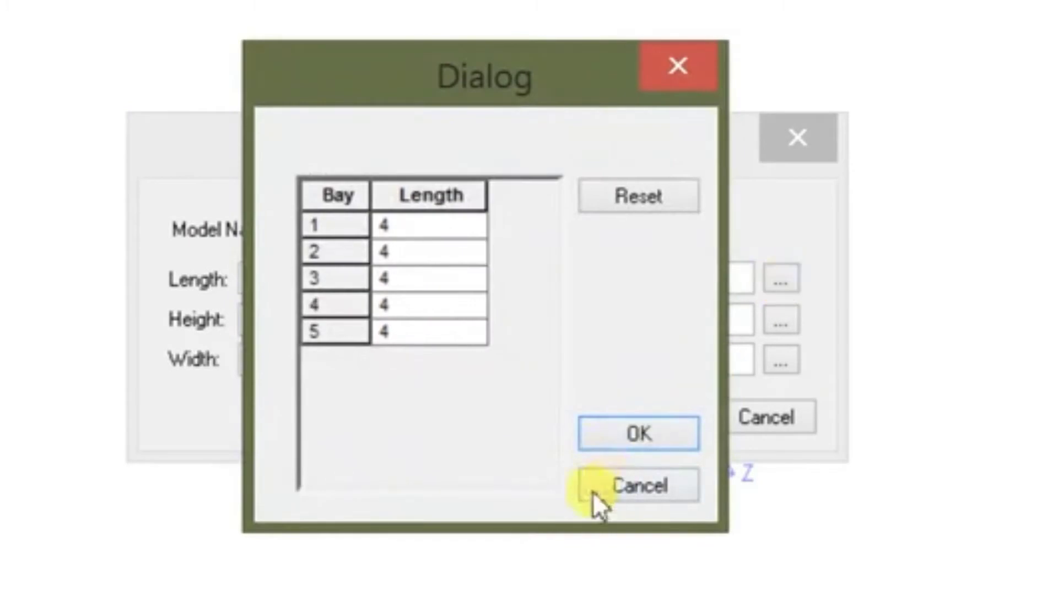
click(611, 440)
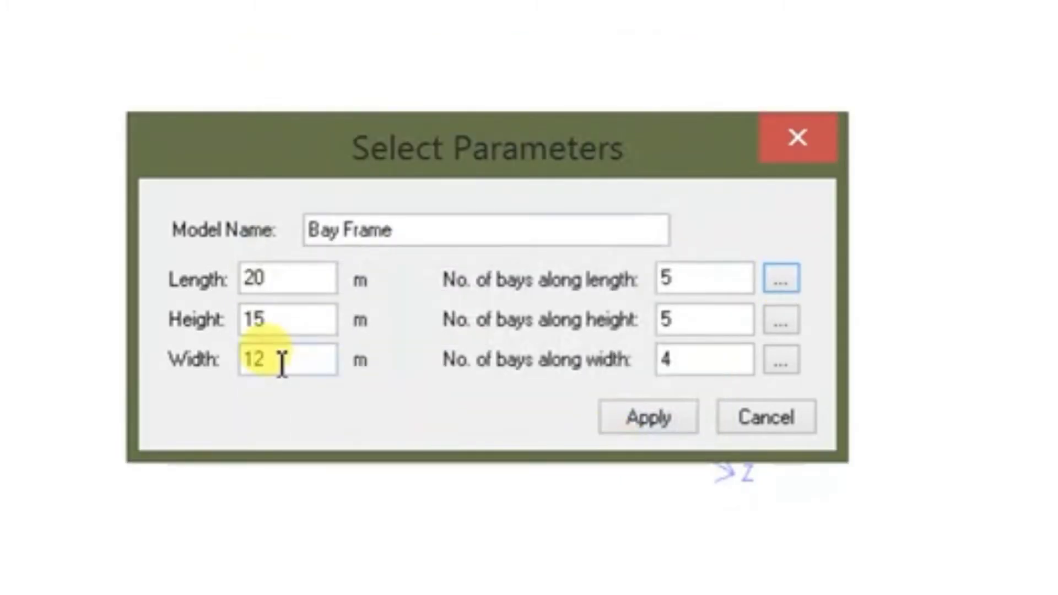
Set the frame's width to 10 m with 5 bays along it and accept the individual bay lengths
drag(279, 361, 97, 385)
text(1)
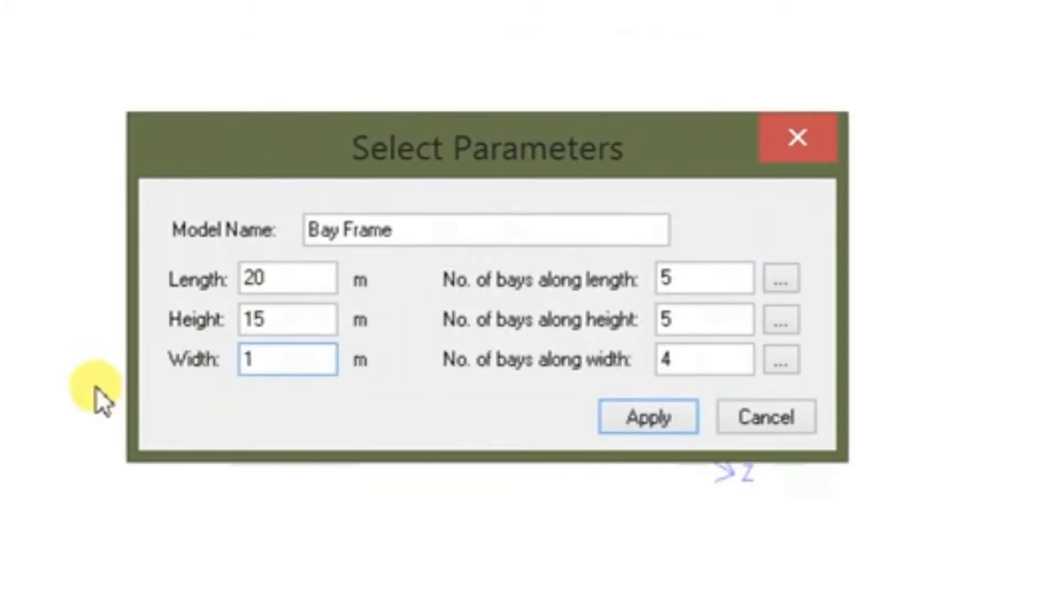
text(0)
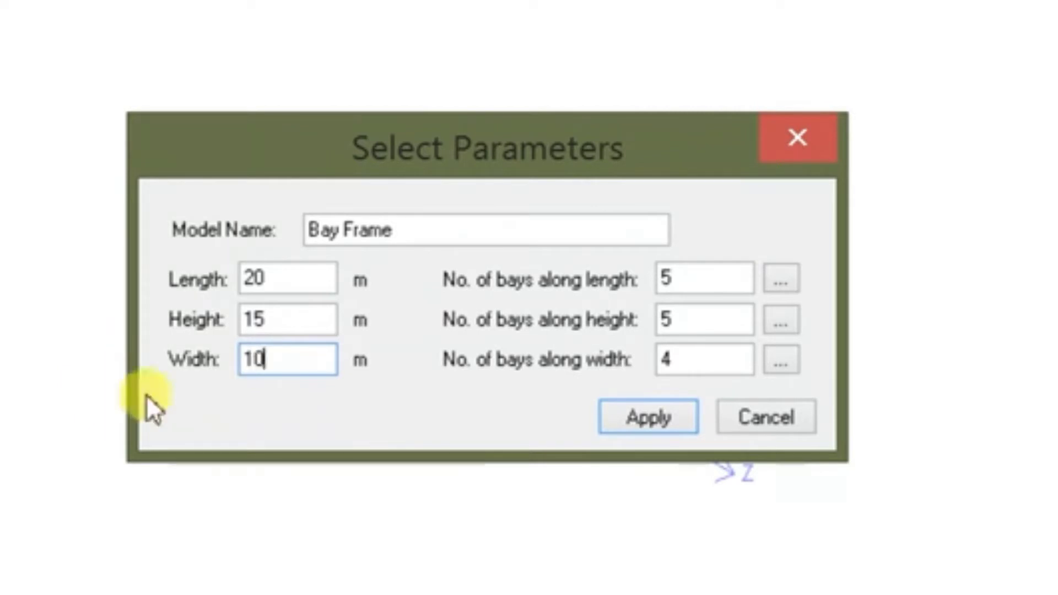
double_click(677, 365)
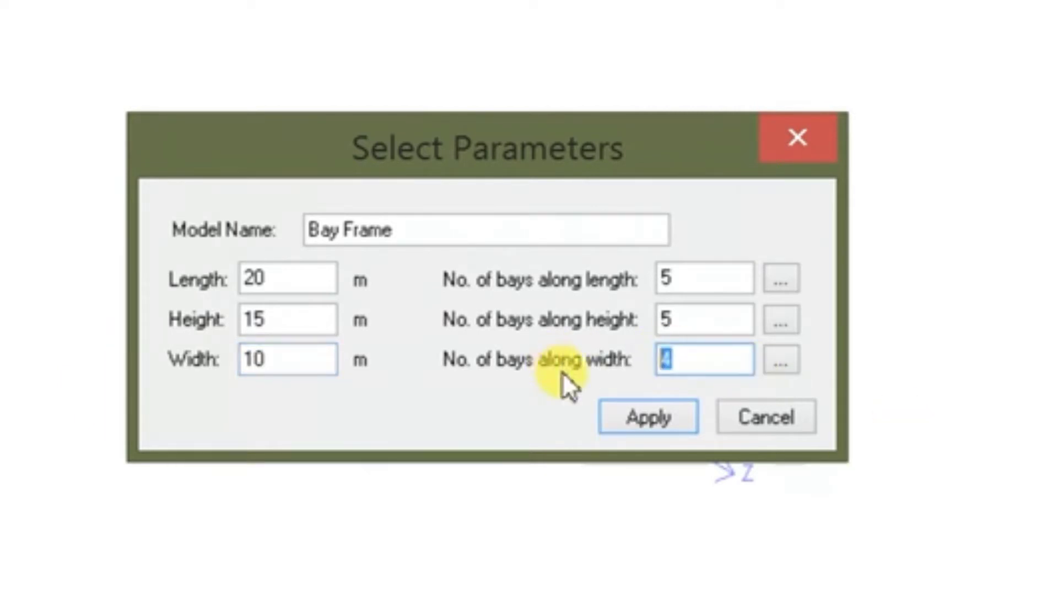
text(5)
click(785, 362)
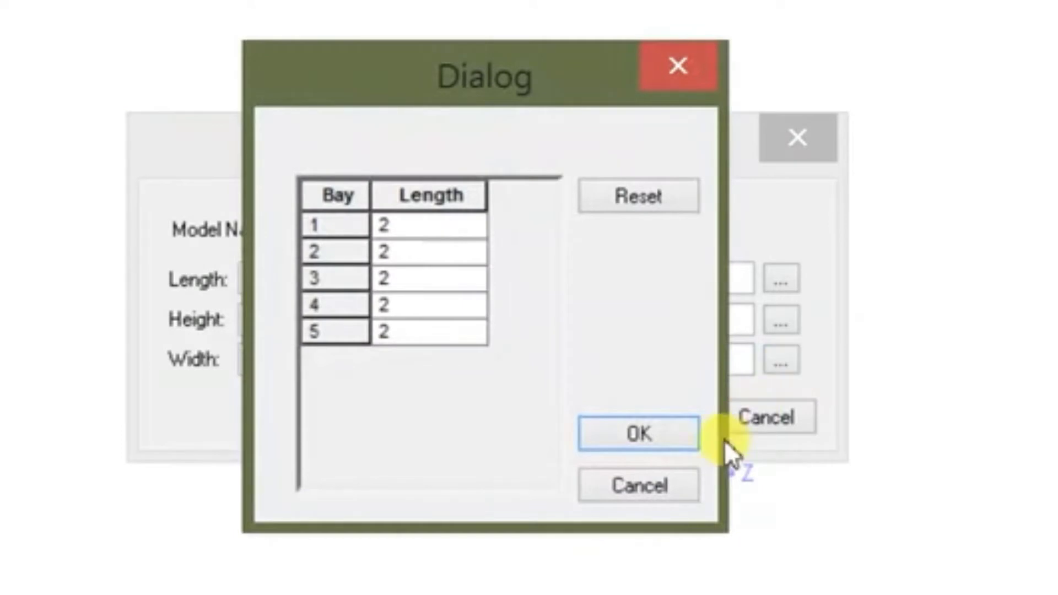
click(620, 438)
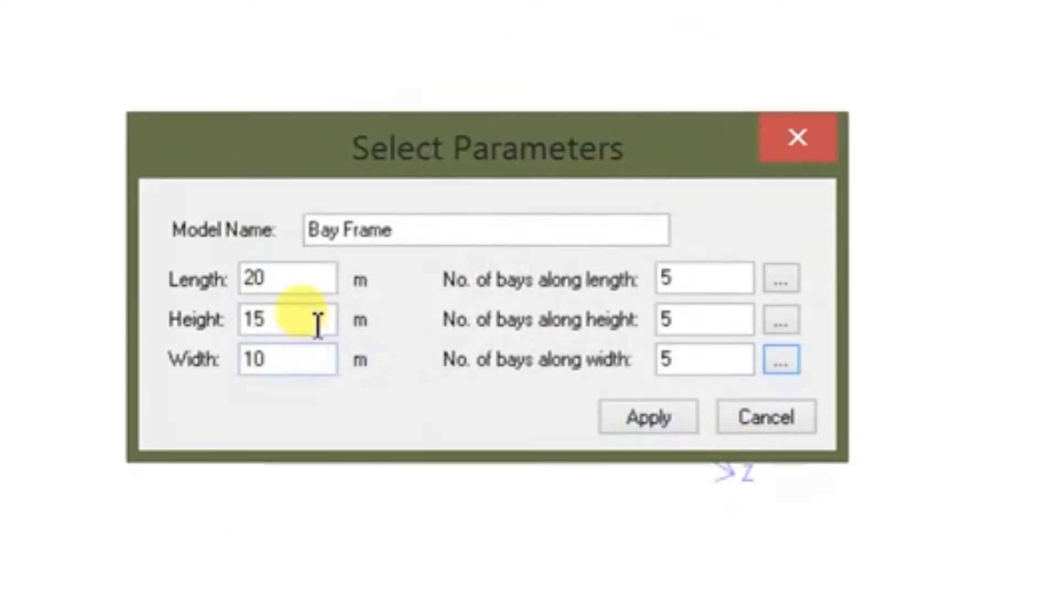
Set the frame's height to 15 m, accept its individual bay heights, and generate the bay frame
drag(314, 323, 114, 322)
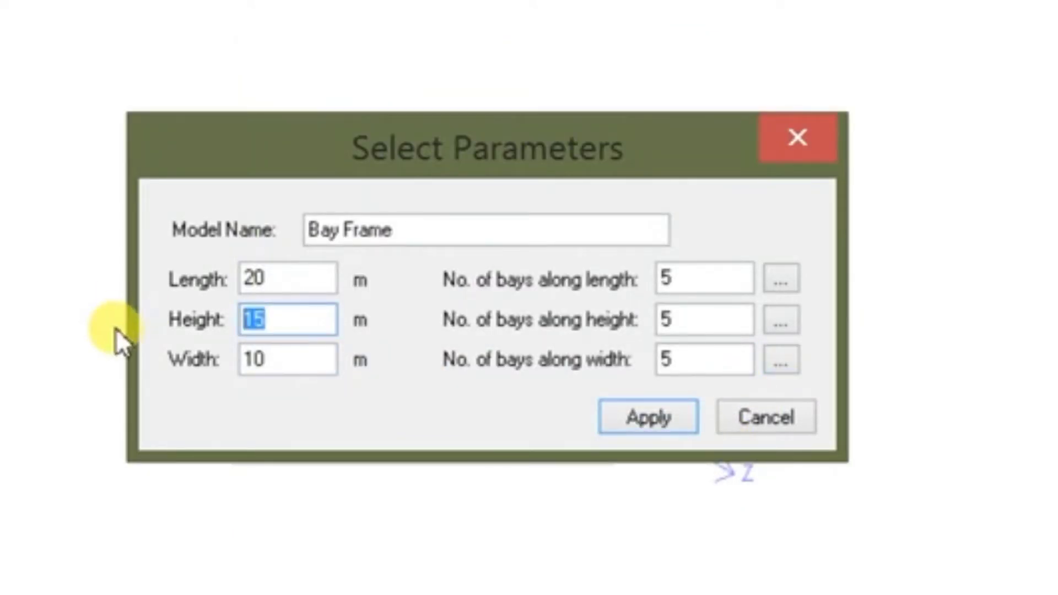
text(15)
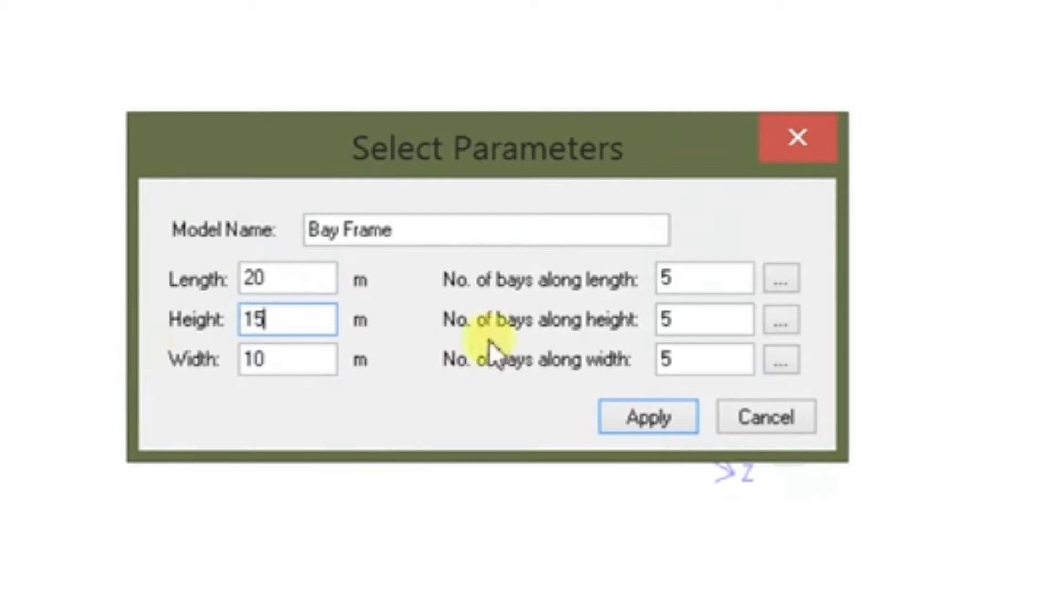
click(781, 325)
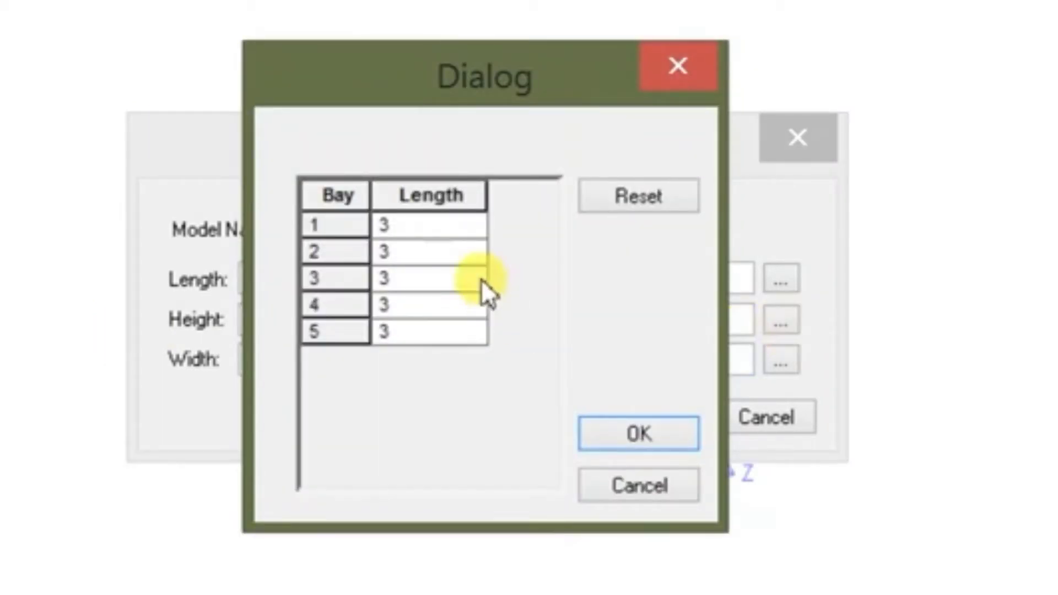
click(653, 439)
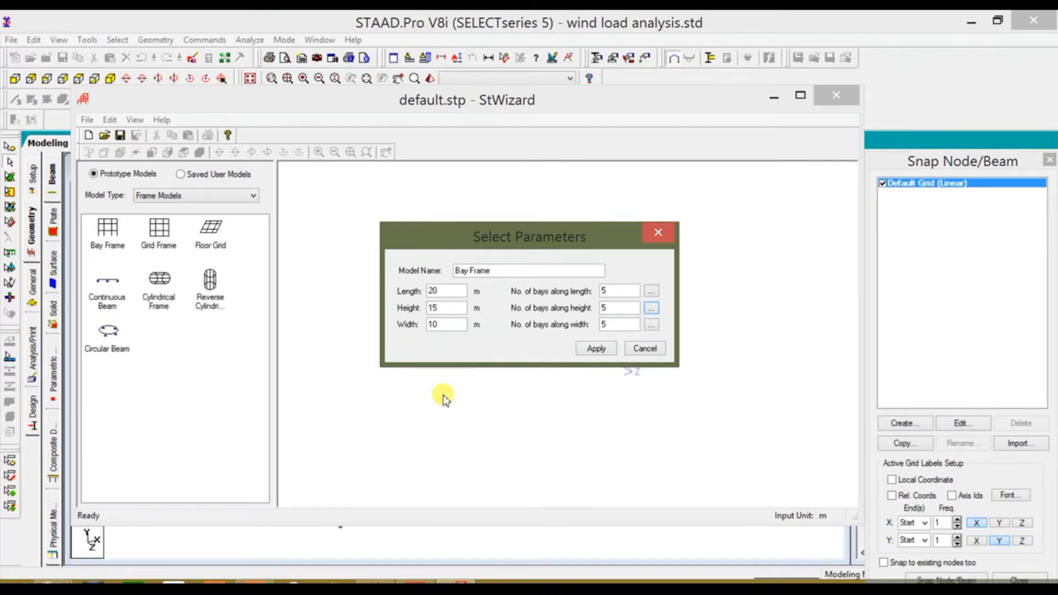
click(598, 350)
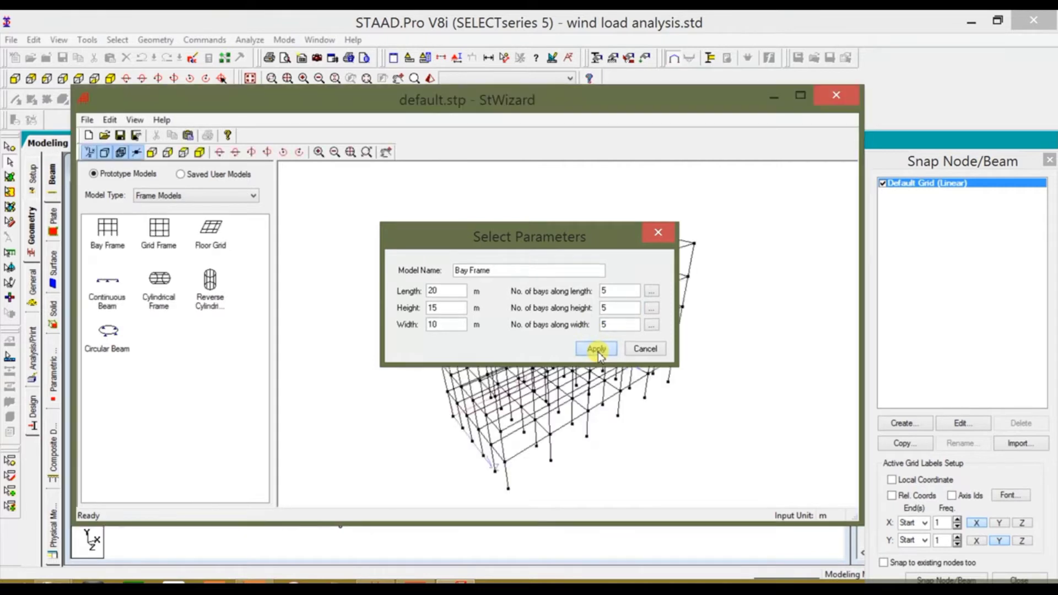
Transfer the generated bay frame into the STAAD.Pro model and dismiss the snap node/beam grid
click(111, 120)
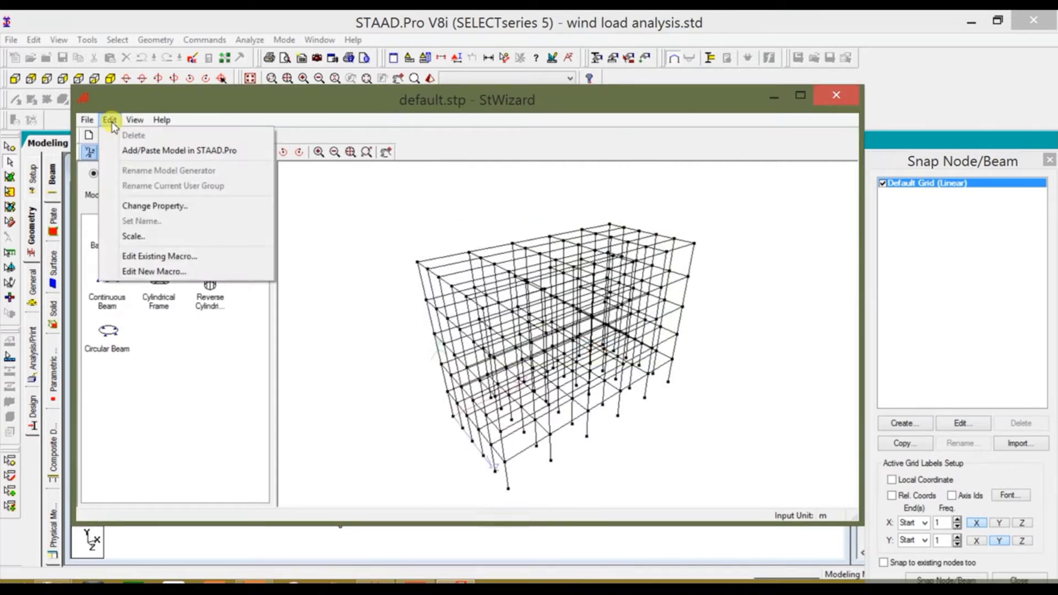
click(167, 157)
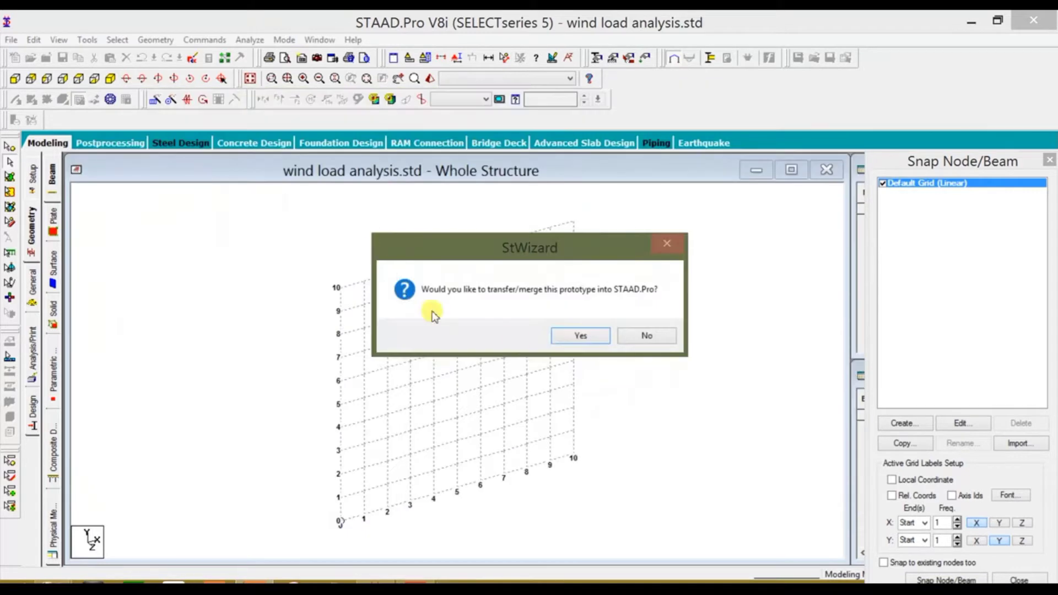
click(554, 338)
click(598, 244)
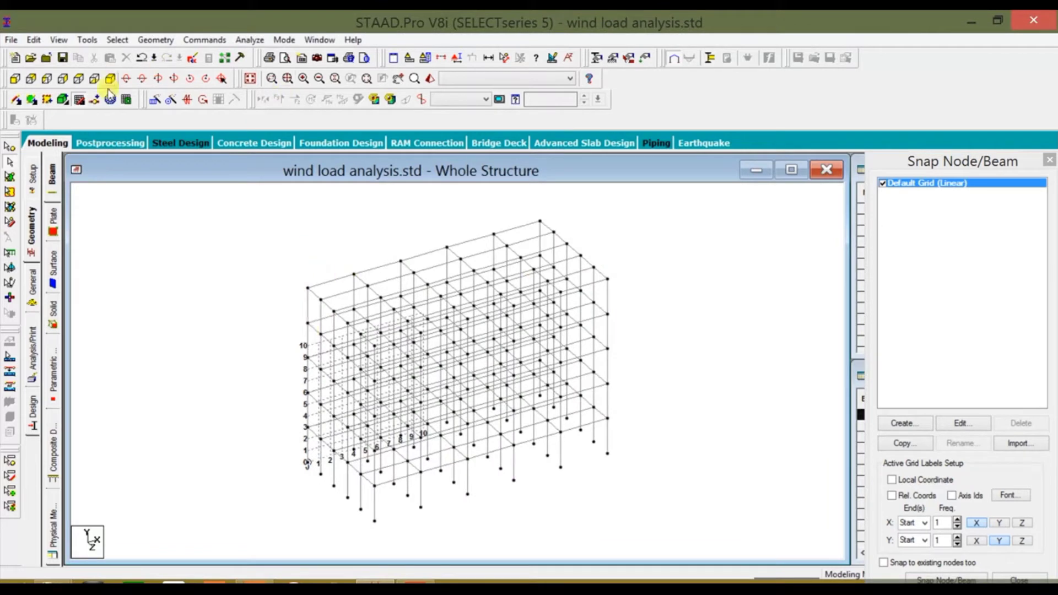
click(80, 101)
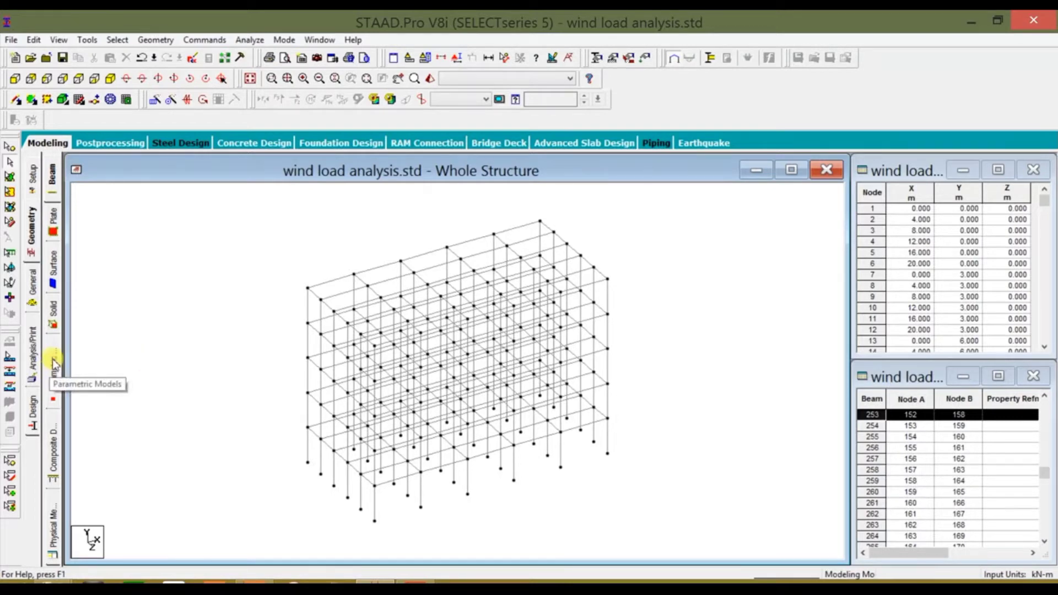
Look up the member size in the wind load PDF and define a rectangular concrete section with YD 0.45 m and ZD 0.3 m
click(29, 291)
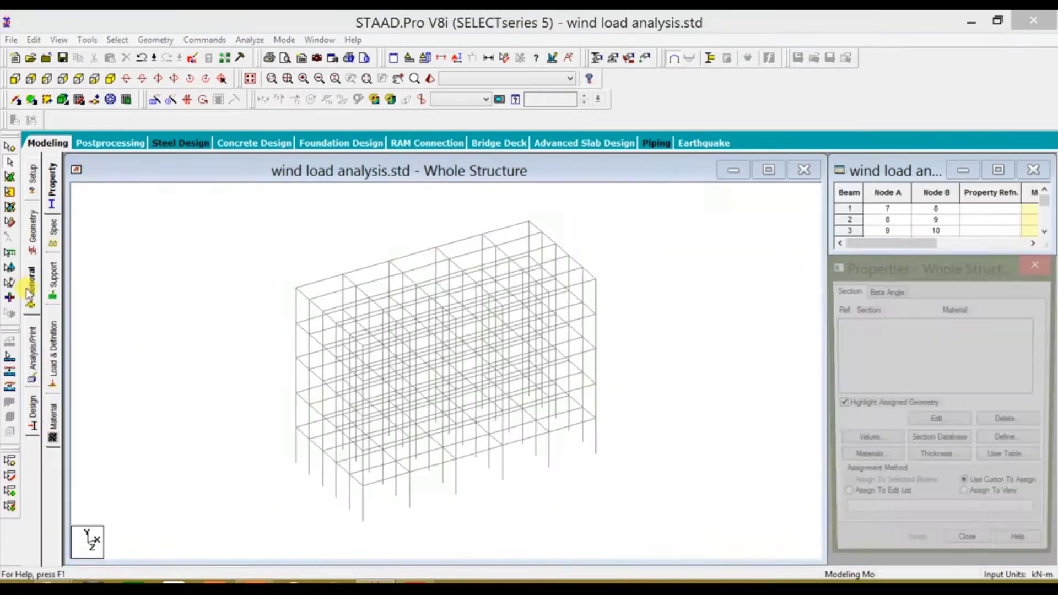
click(1008, 441)
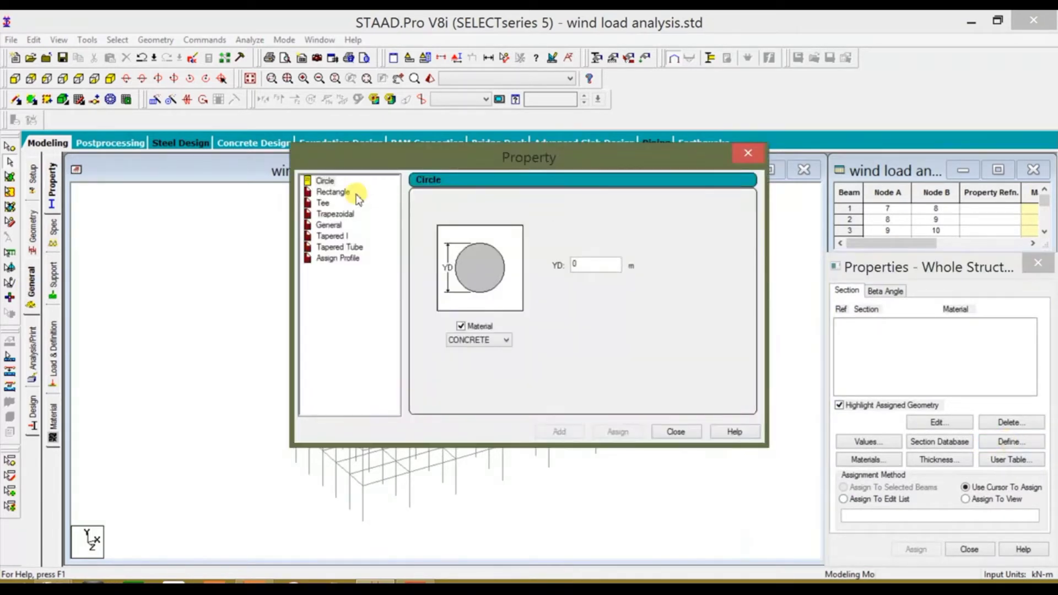
click(357, 195)
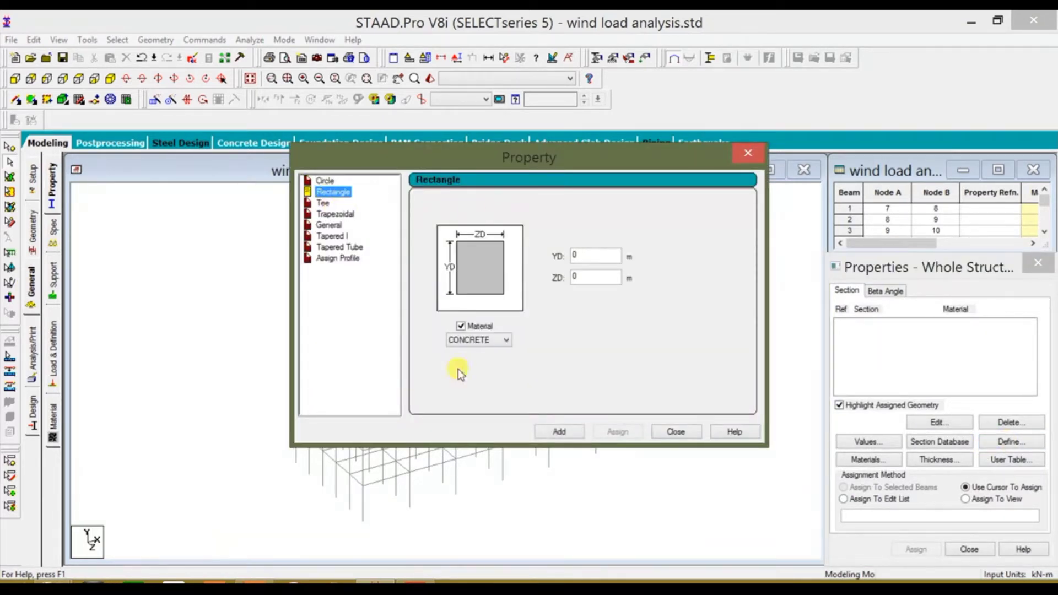
mouse_move(414, 587)
click(456, 543)
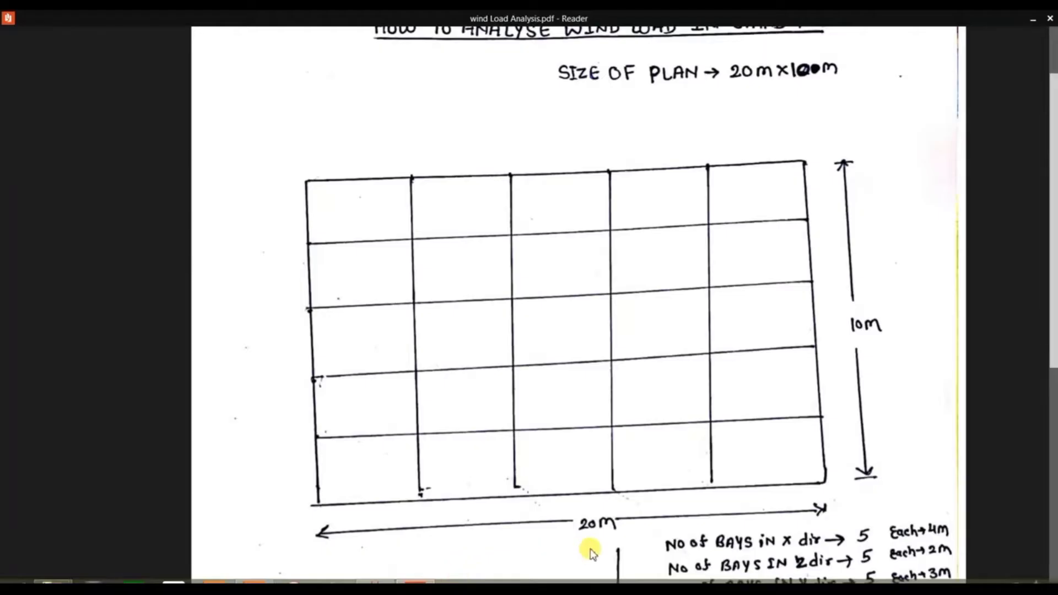
drag(1050, 146, 1053, 267)
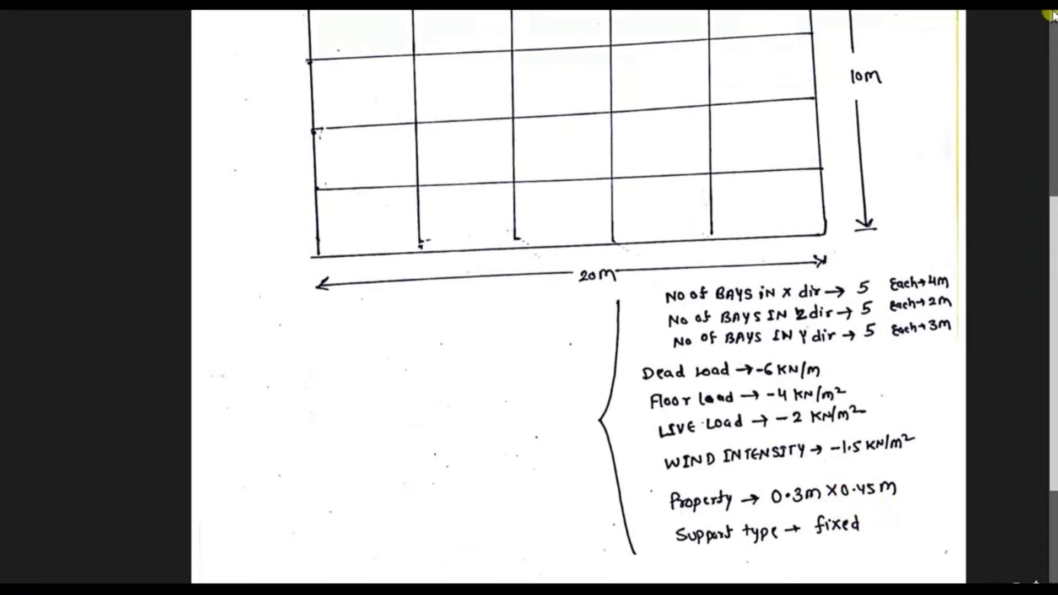
mouse_move(1015, 22)
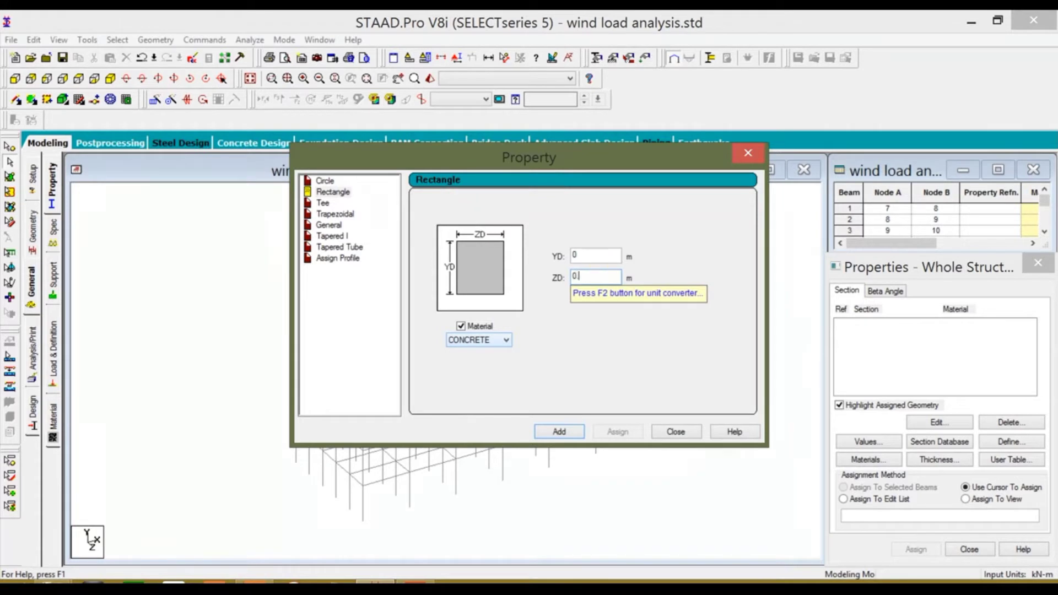
click(597, 250)
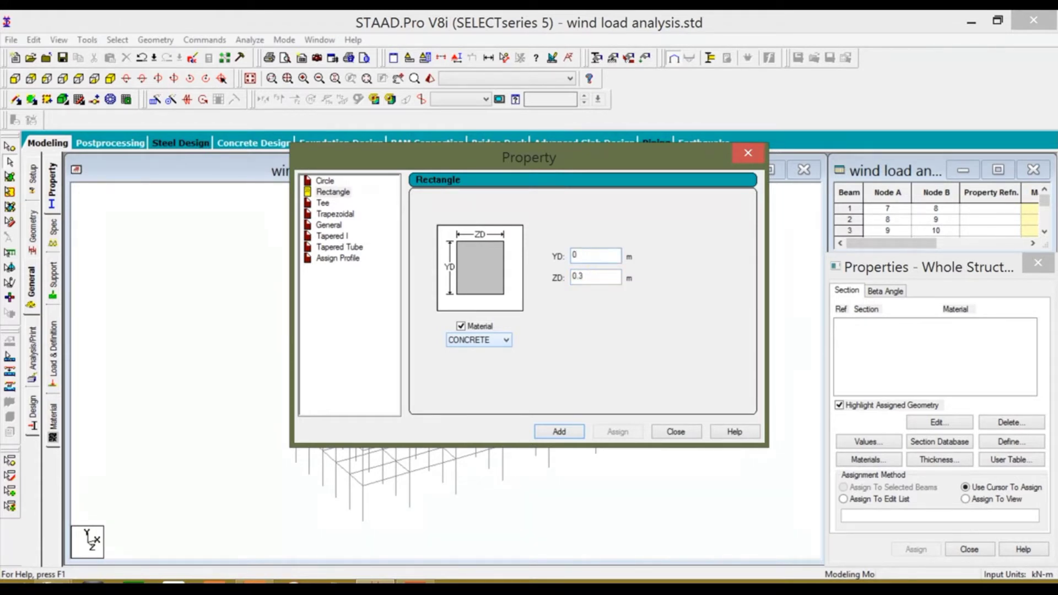
click(565, 428)
click(677, 432)
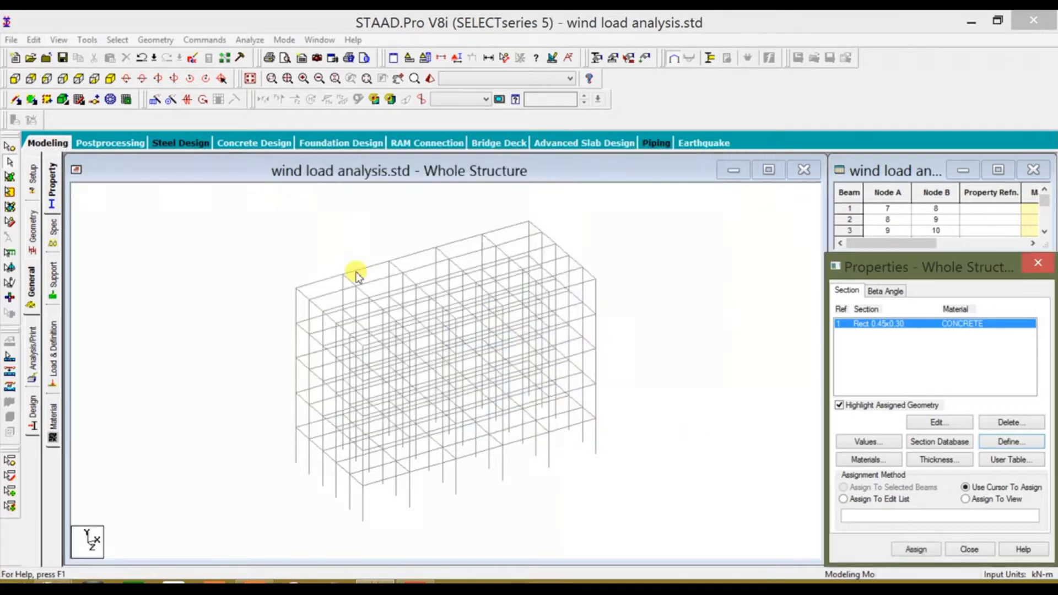
Assign the 0.45 x 0.30 m rectangular concrete section to all beams and columns of the frame
key(ctrl+a)
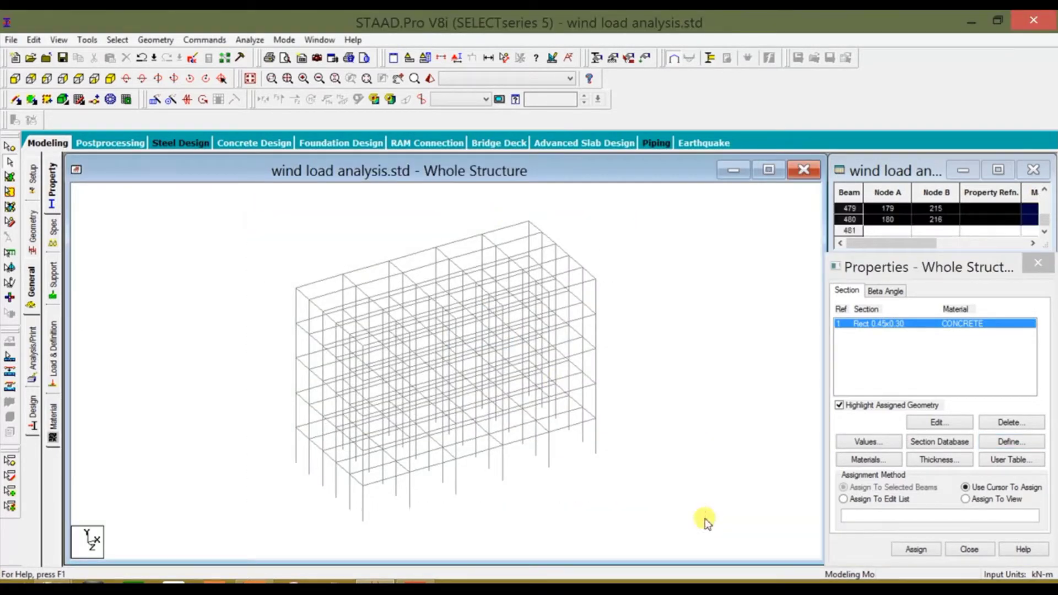
click(917, 550)
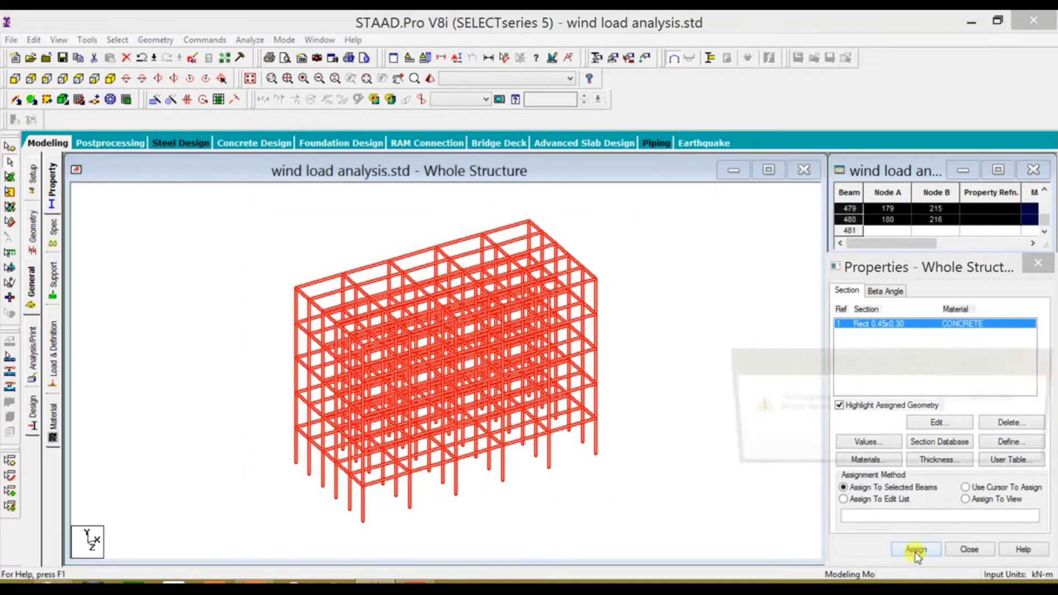
click(954, 447)
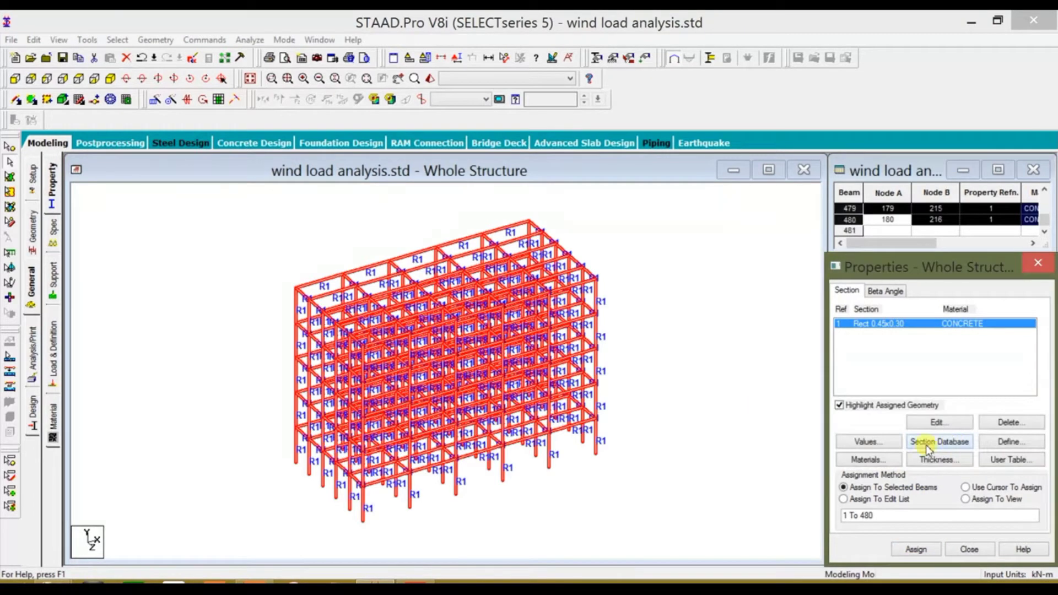
Create a fixed support definition for the structure
click(53, 279)
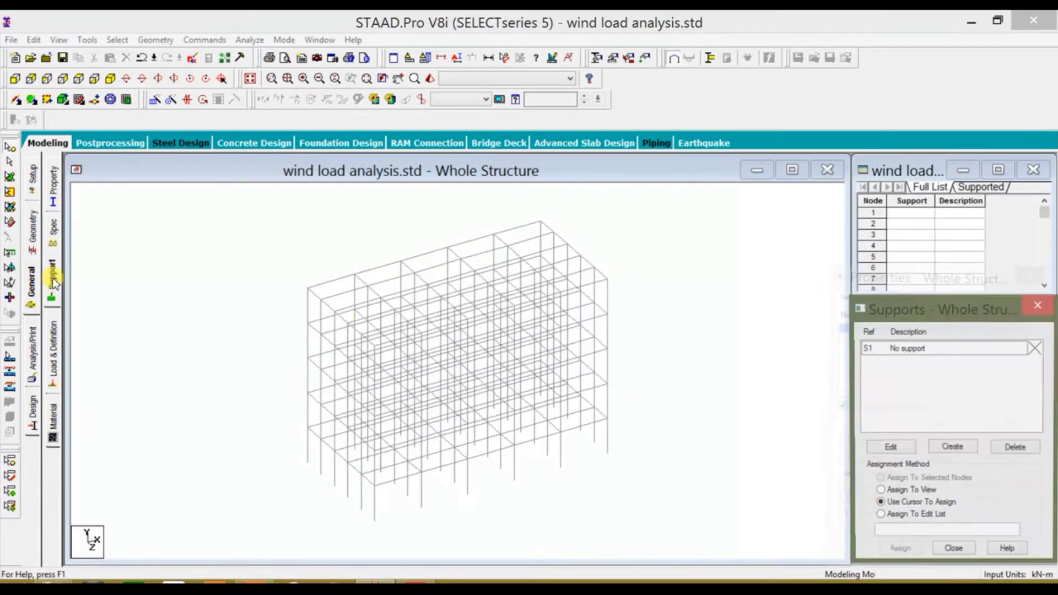
click(944, 450)
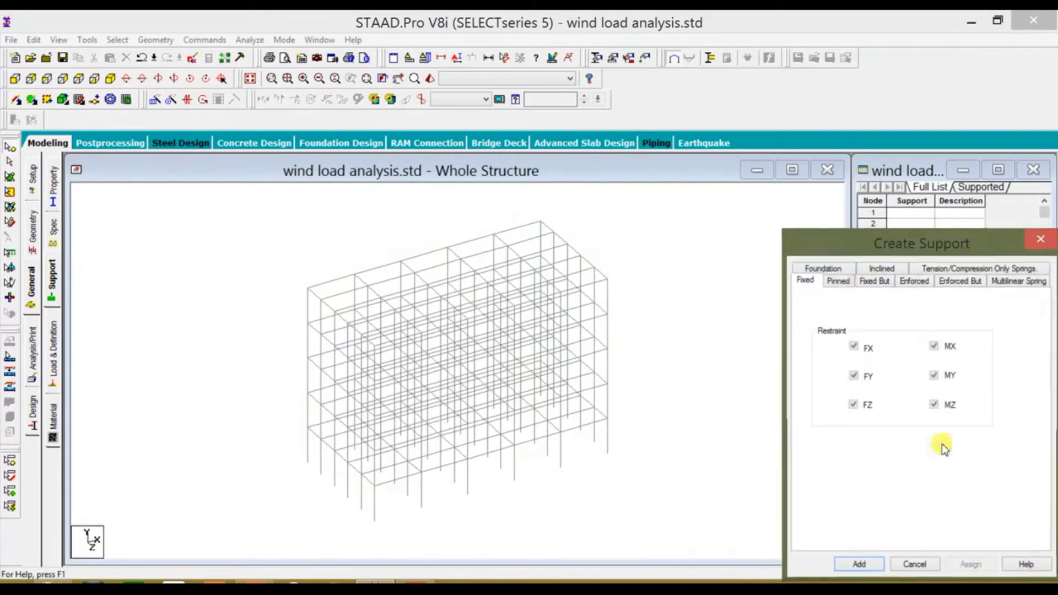
click(858, 564)
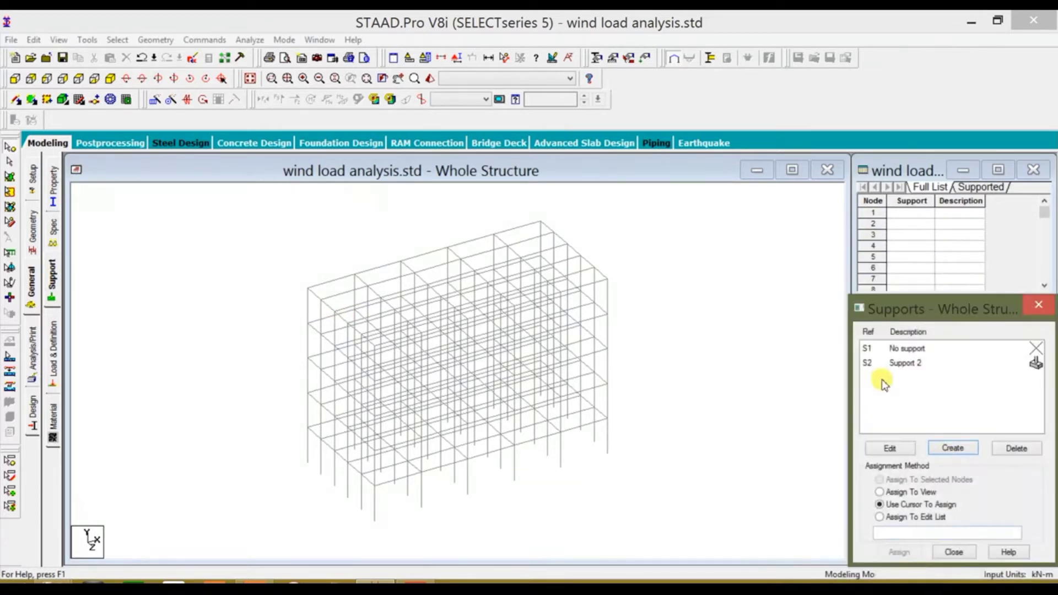
In the front view, select all base nodes of the columns and assign the fixed support to them
click(904, 364)
click(31, 80)
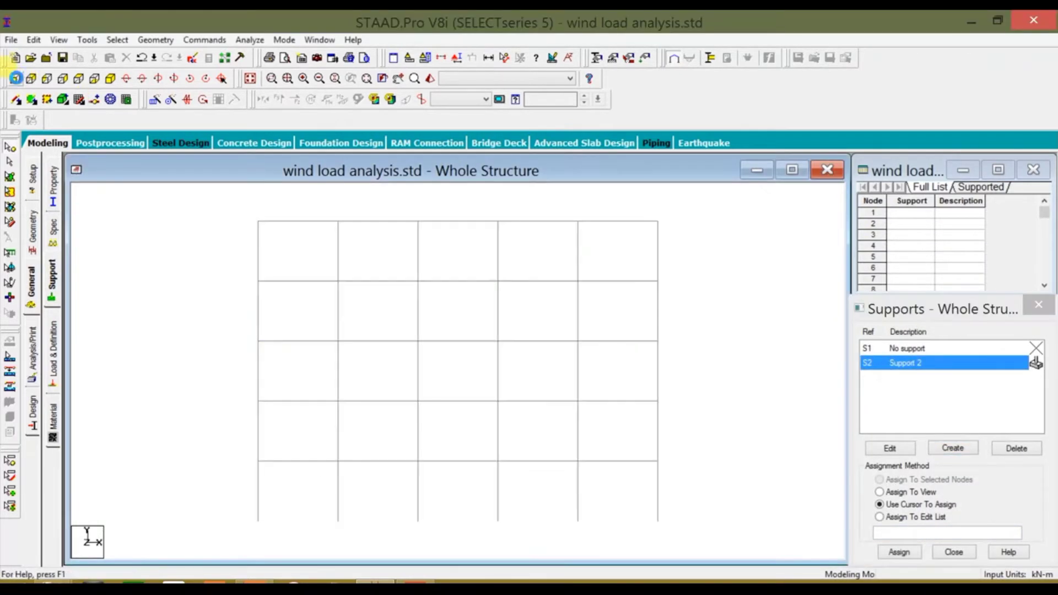
drag(632, 576, 702, 573)
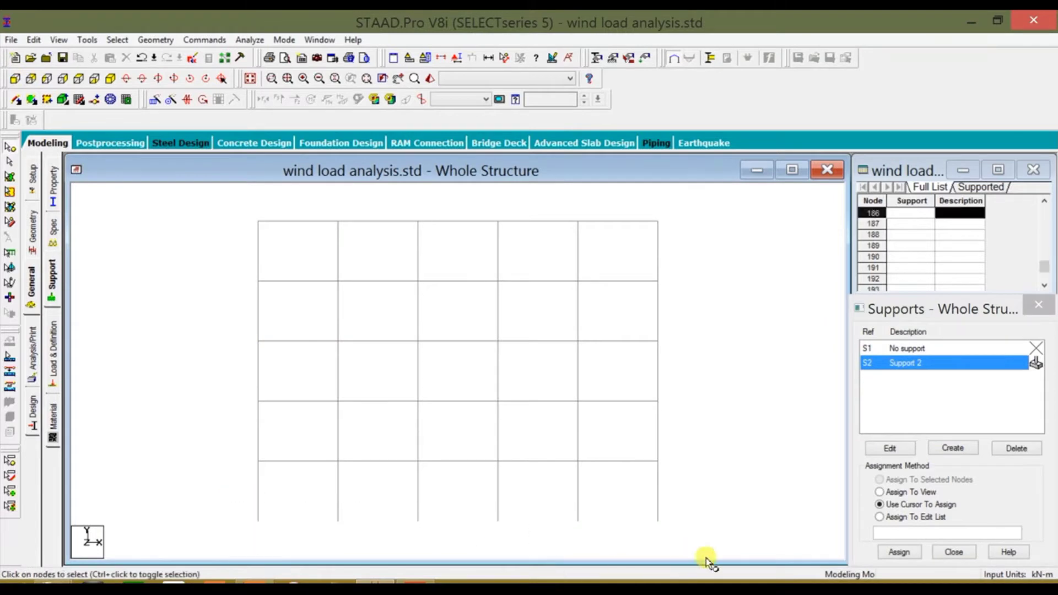
click(899, 552)
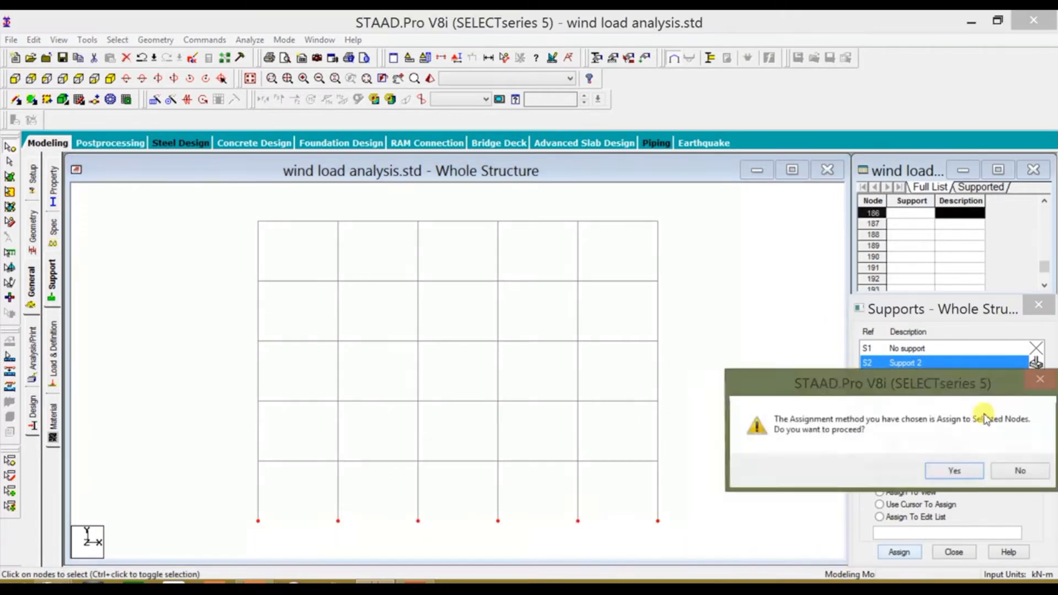
click(953, 470)
Check the load data in the wind load PDF and add two primary load cases titled DL and LL
click(54, 364)
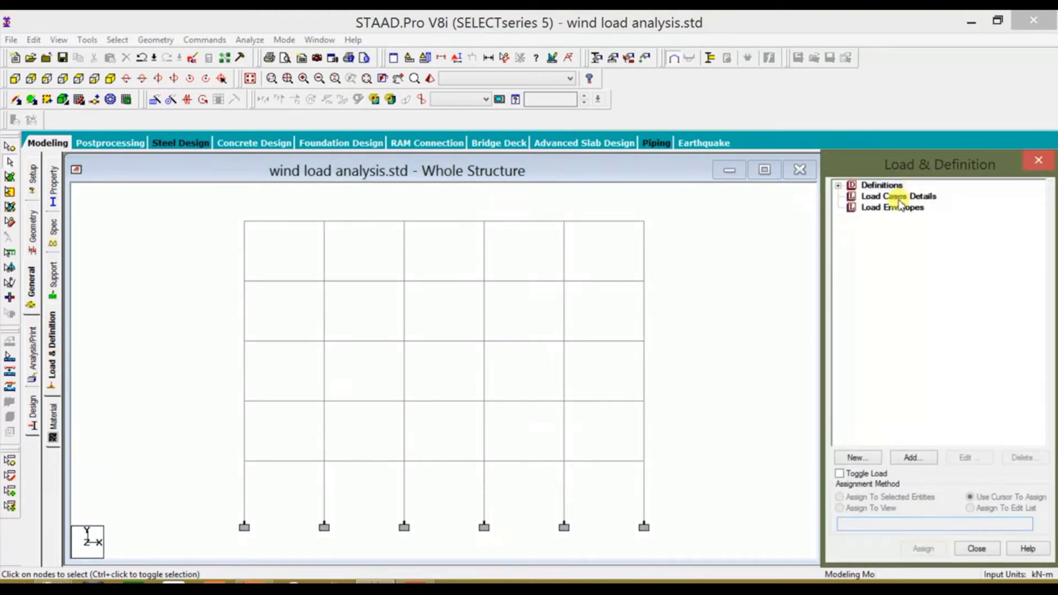
click(900, 197)
click(914, 458)
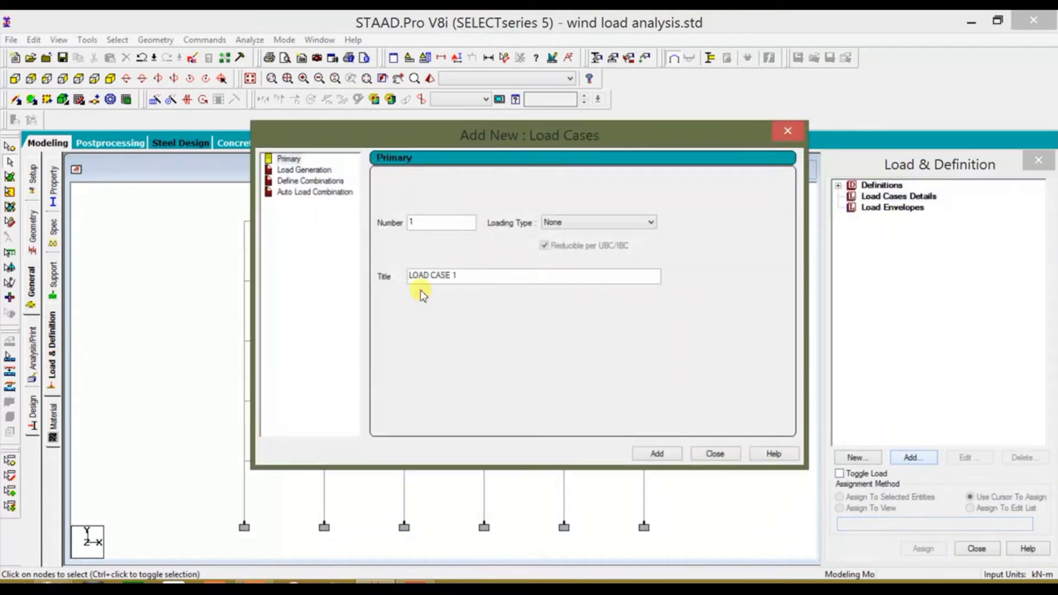
mouse_move(417, 583)
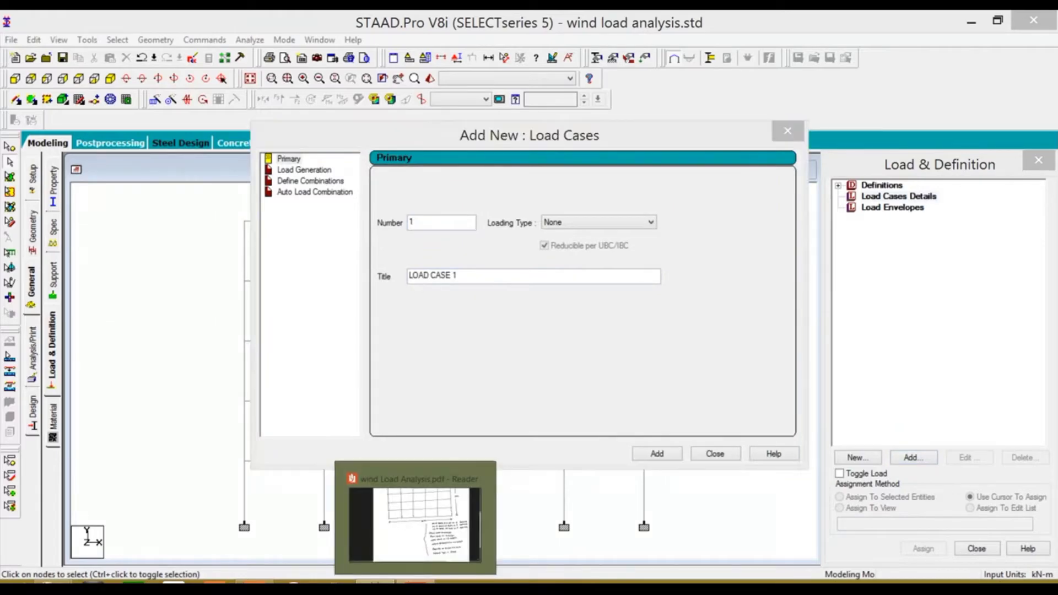
click(416, 518)
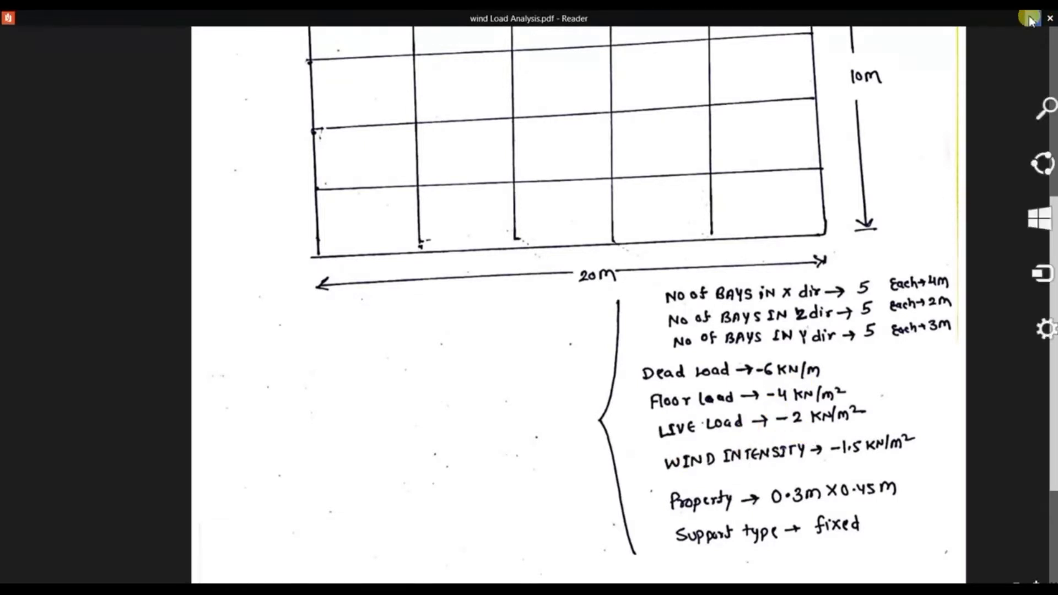
click(1020, 18)
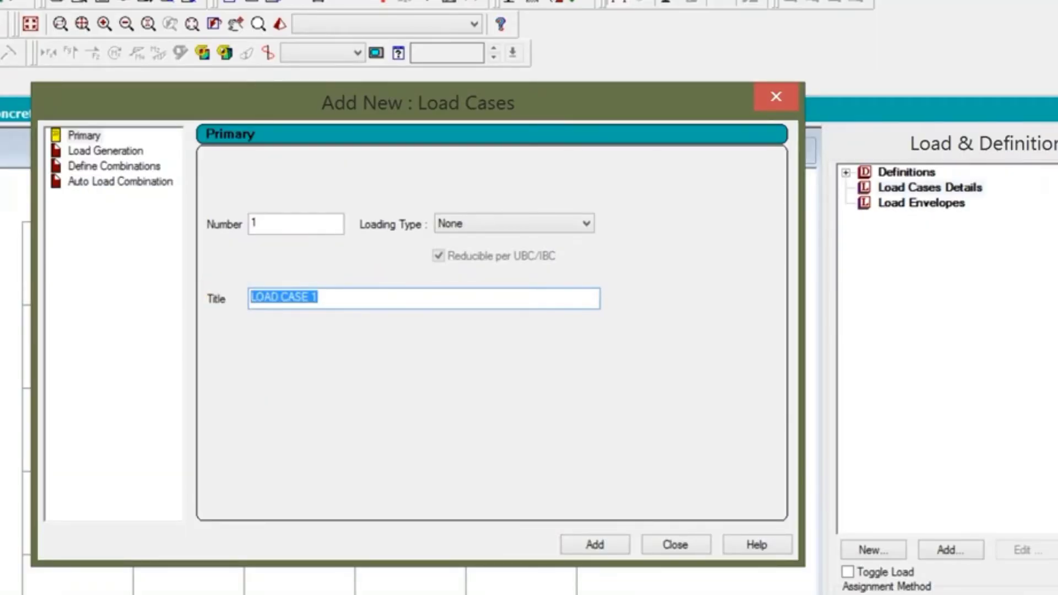
text(DL)
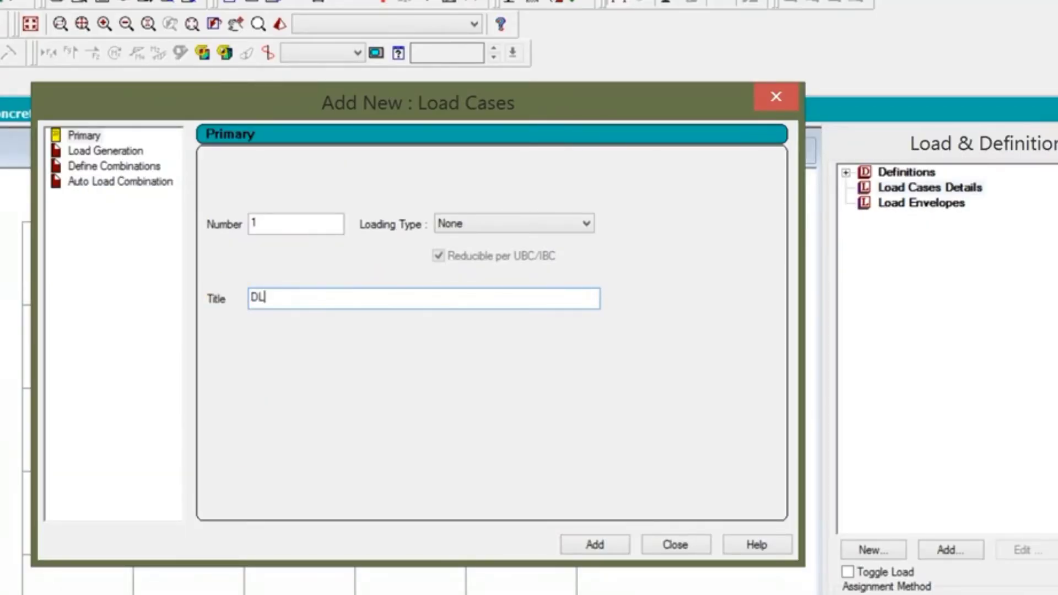
click(593, 546)
drag(338, 292, 114, 300)
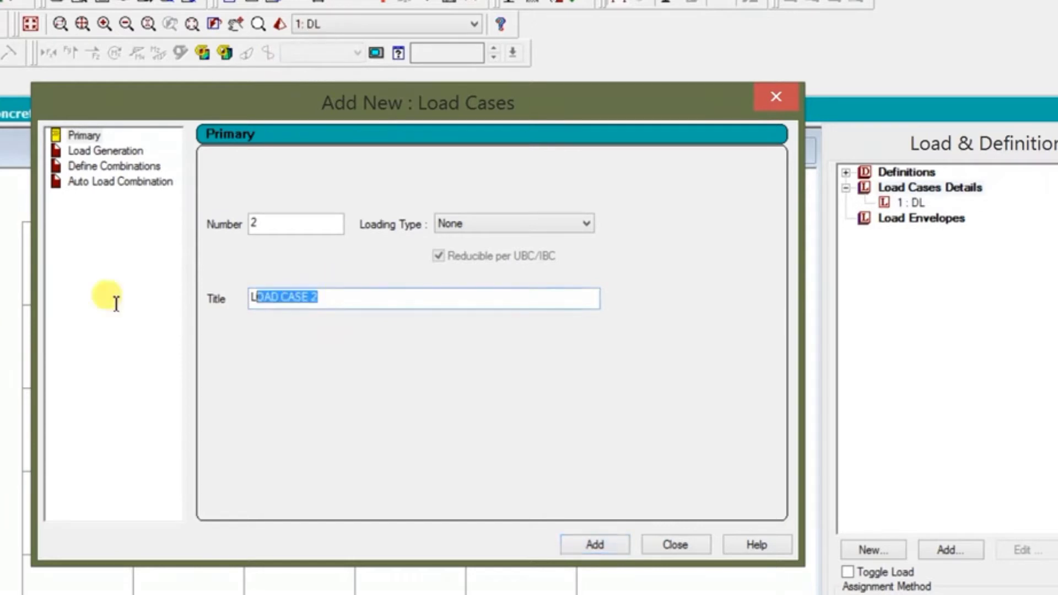
text(LL)
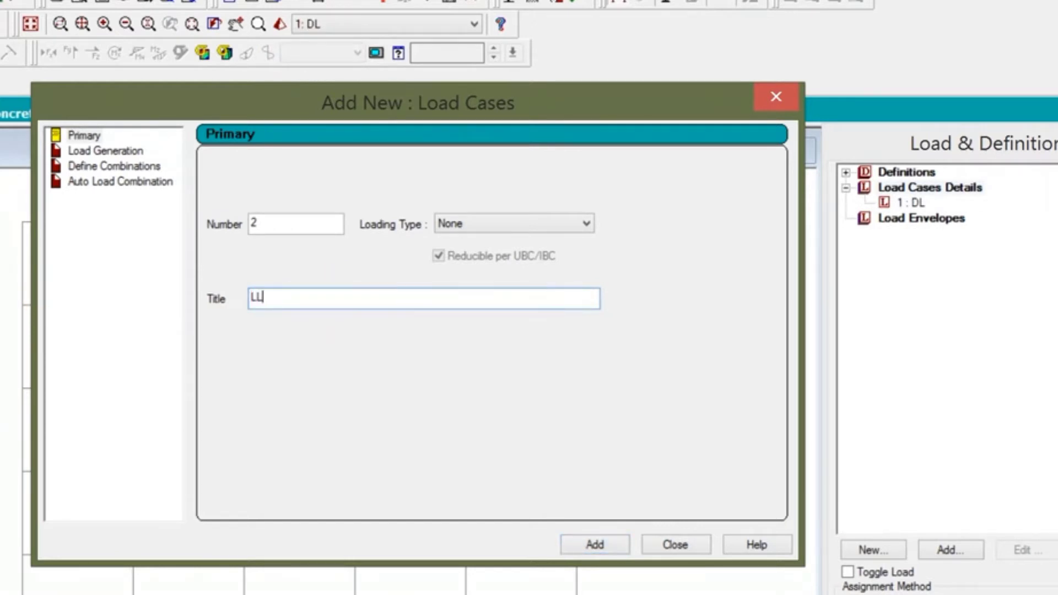
click(594, 545)
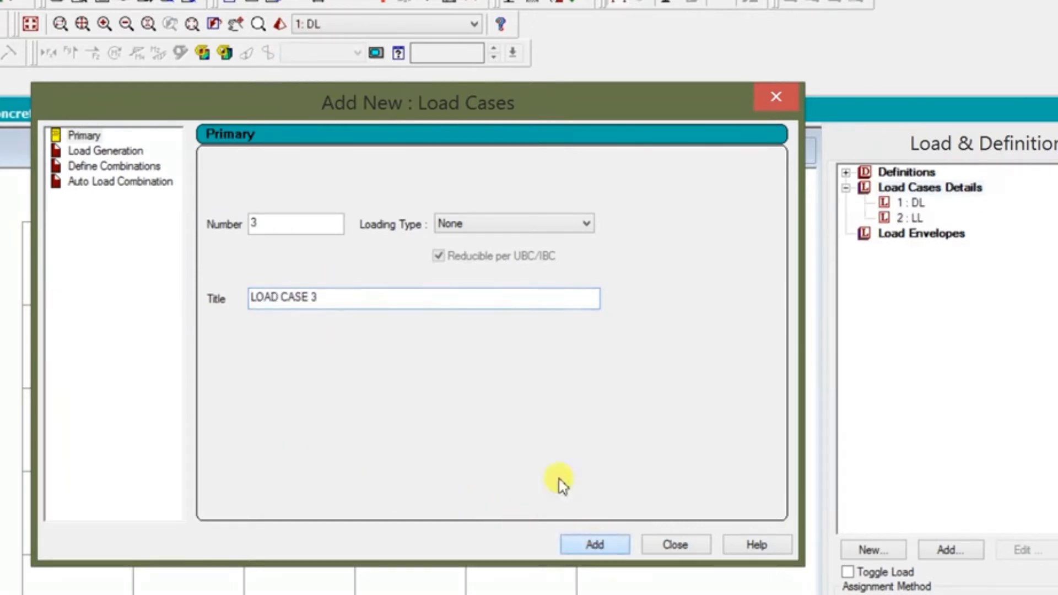
Add primary load cases 3 and 4 for wind along the X axis, titled WL X+ and WLX-
drag(340, 297, 170, 300)
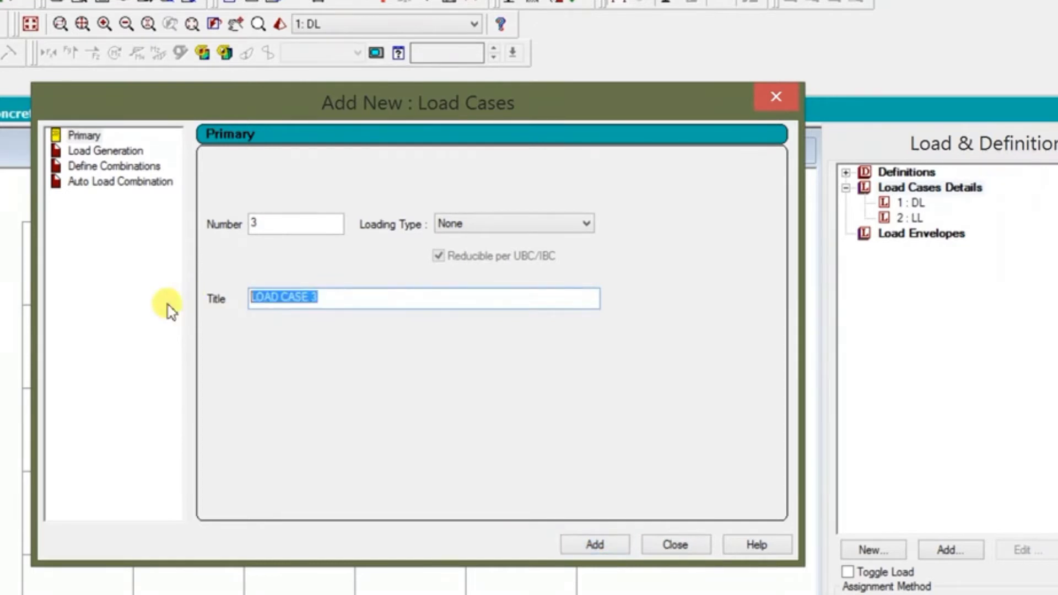
text(W)
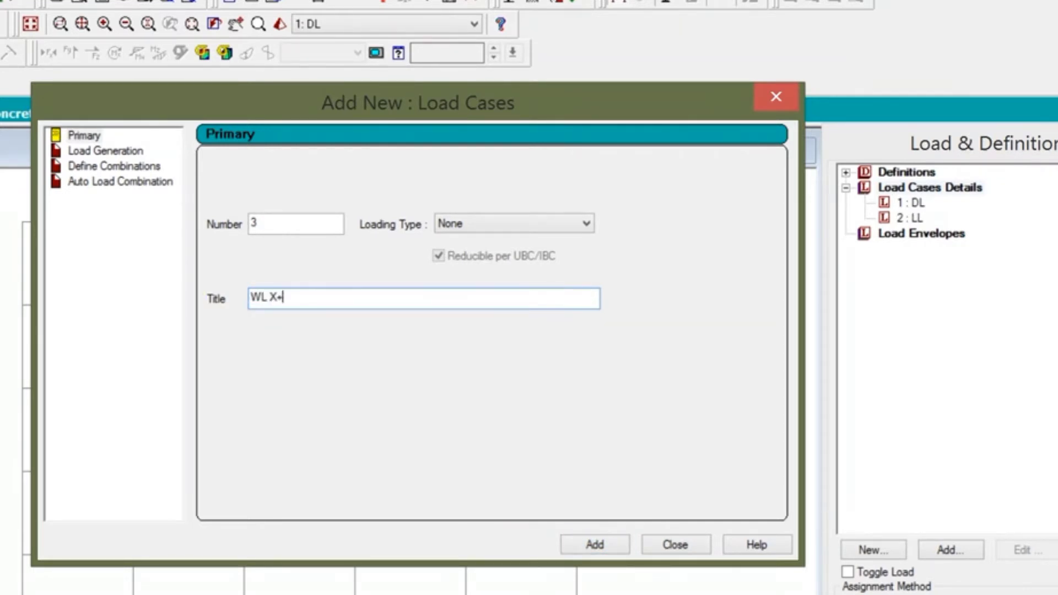
text(L X+)
key(Return)
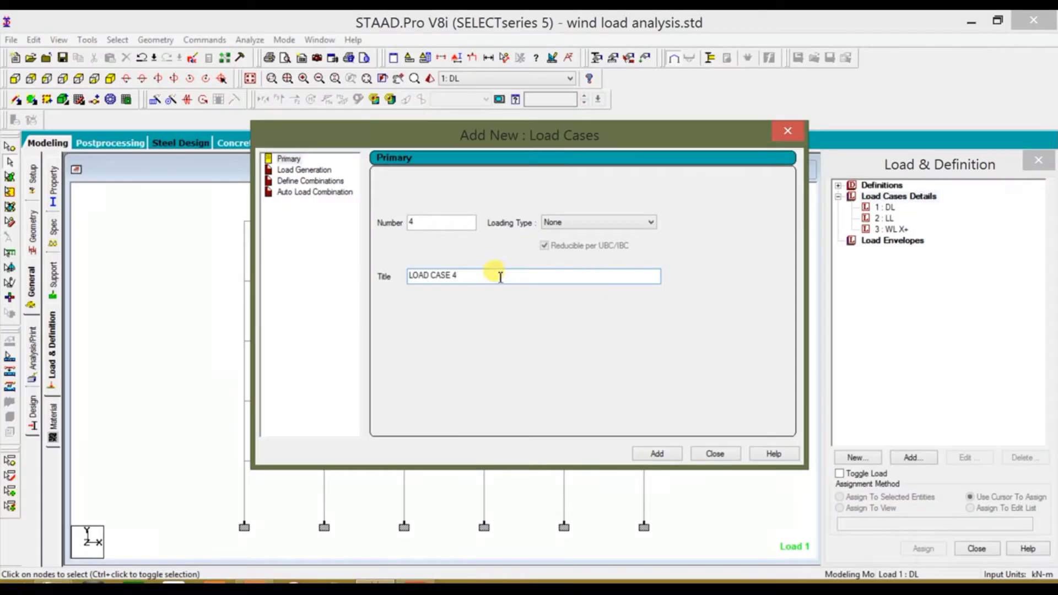
drag(458, 277, 359, 274)
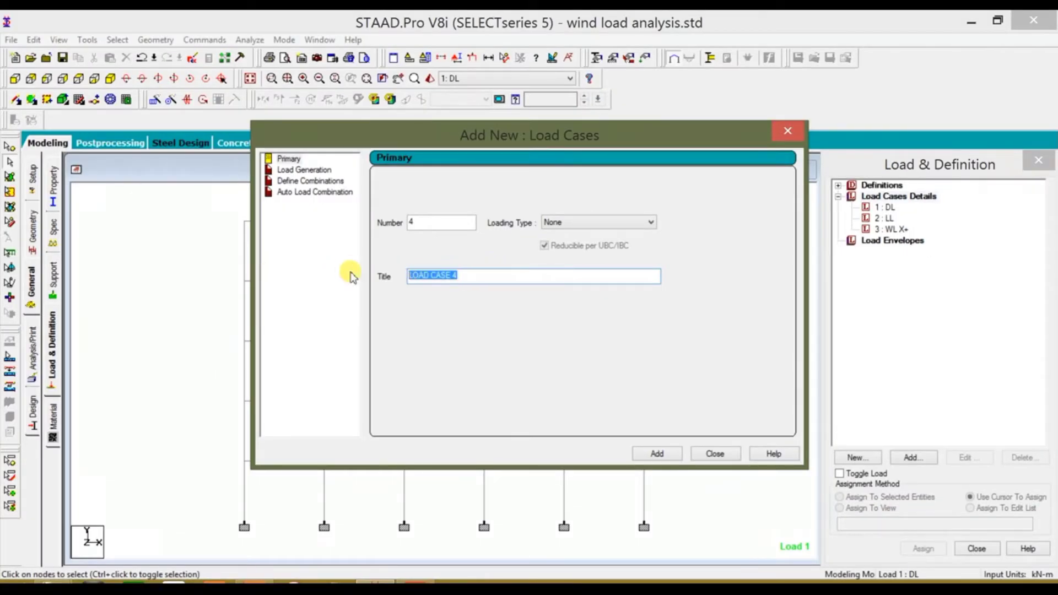
text(WLX-)
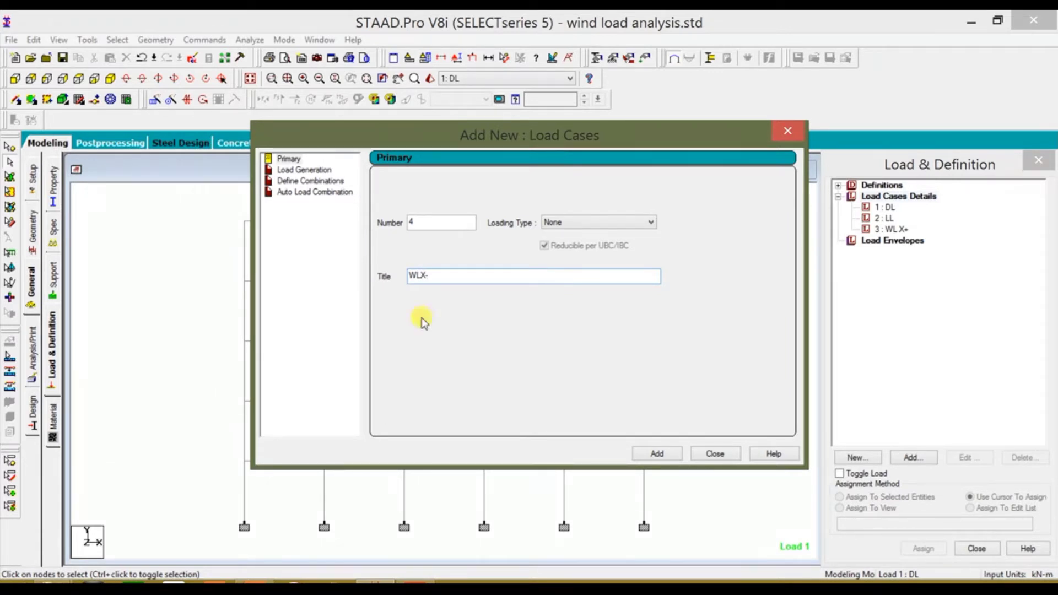
click(657, 454)
Add primary load cases 5 and 6 for wind along the Z axis, titled WLZ+ and WLZ-
drag(464, 276, 338, 266)
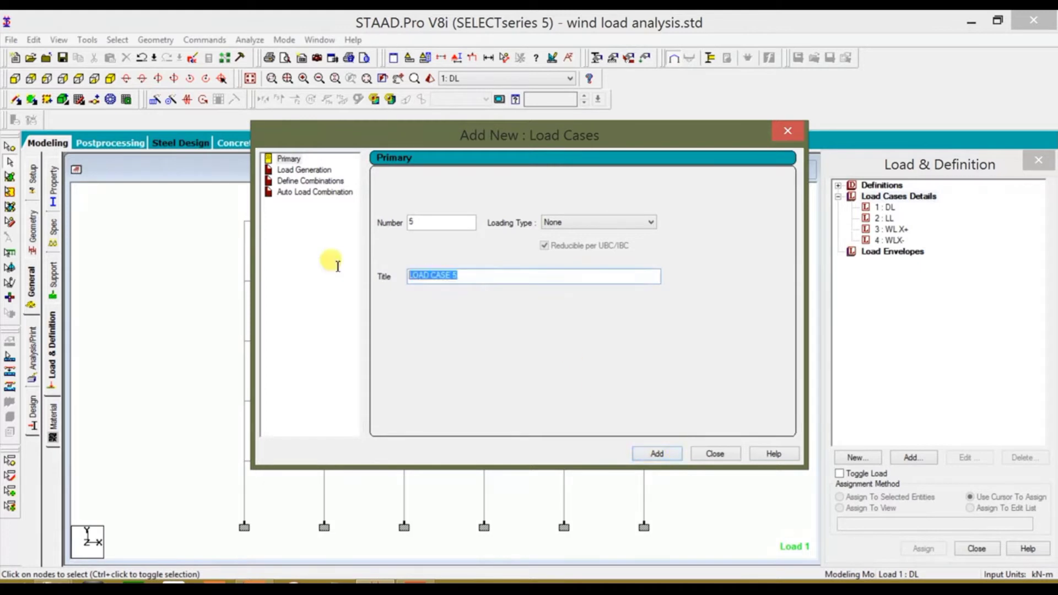
text(WLZ+)
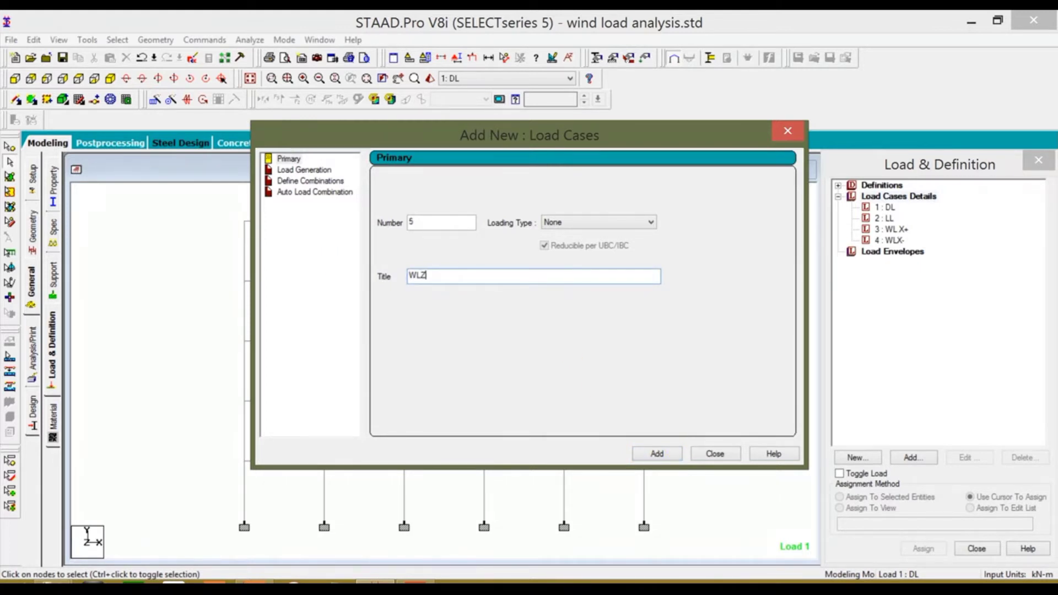
click(665, 453)
drag(468, 278, 344, 283)
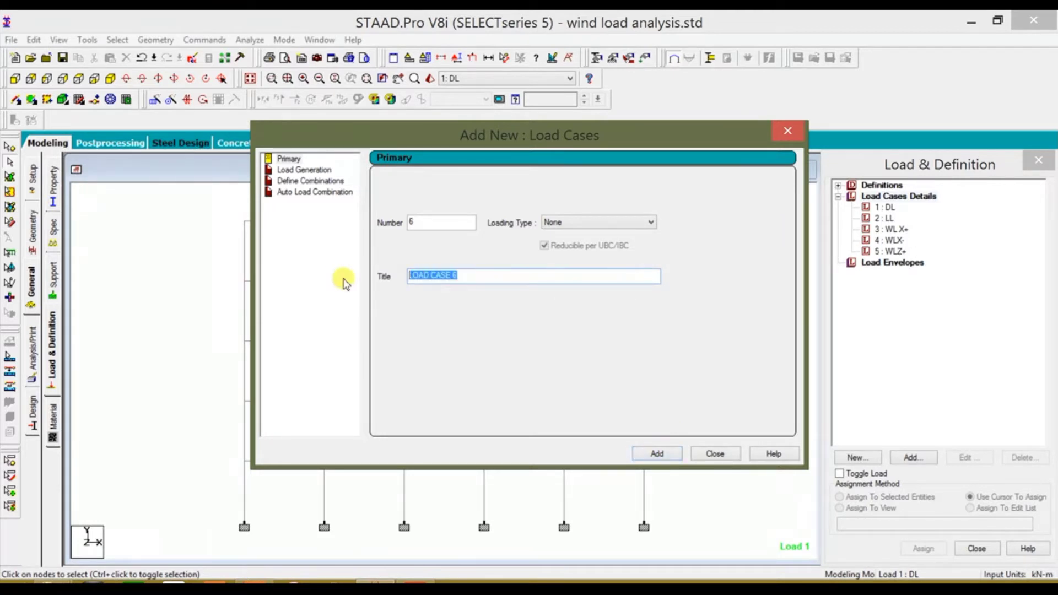
text(WLZ-)
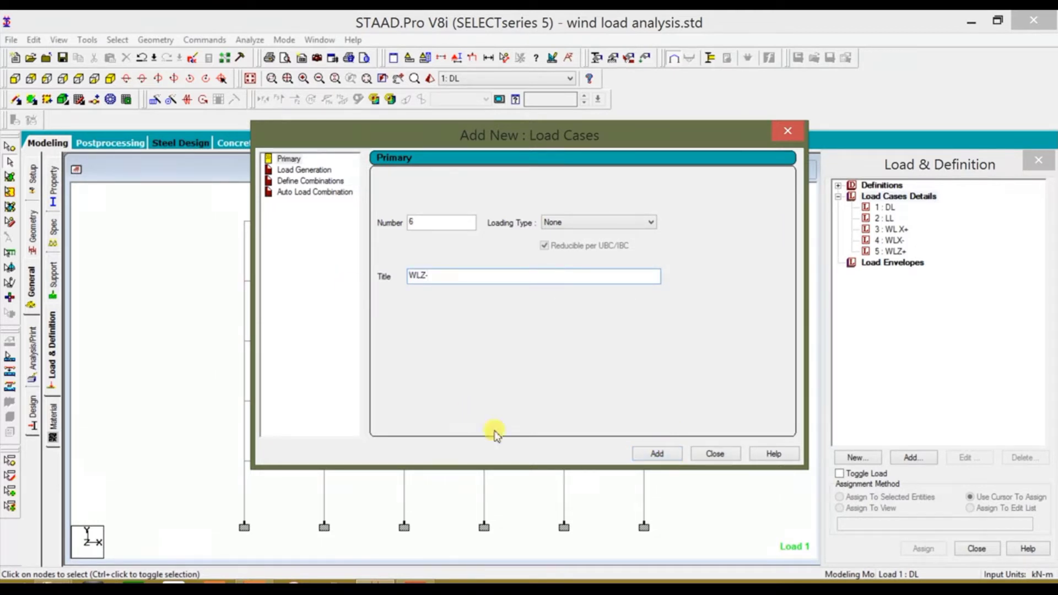
click(657, 454)
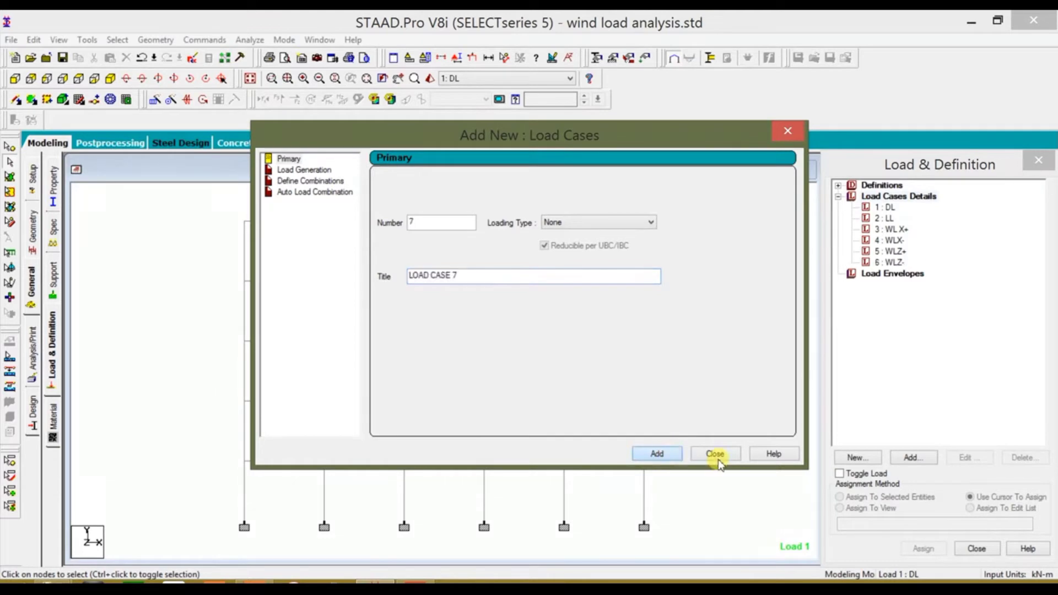
click(716, 456)
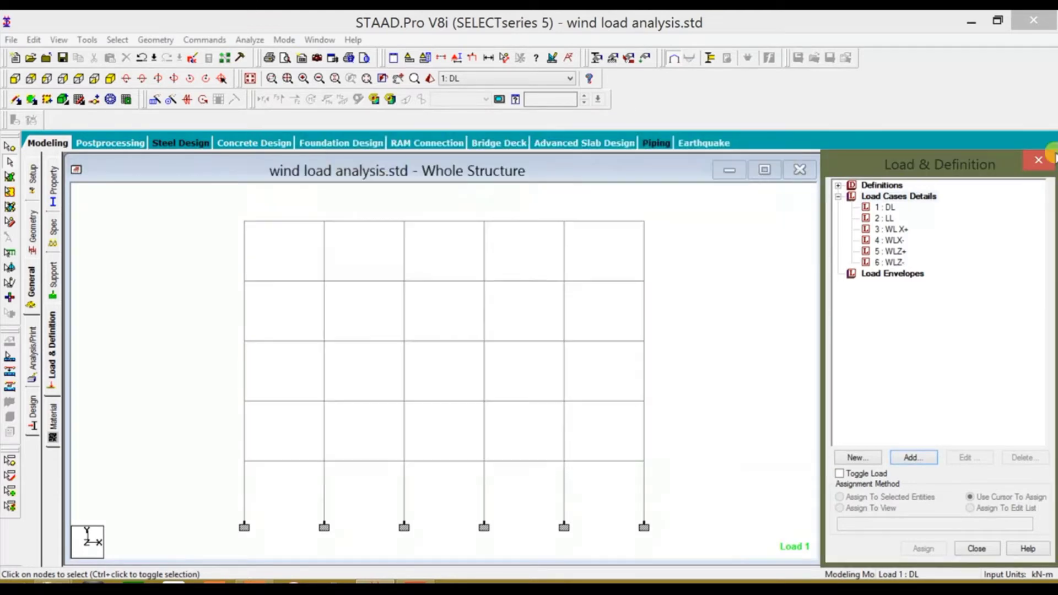
Add a selfweight load in the Y direction with factor -1 to the DL load case
click(885, 208)
click(916, 459)
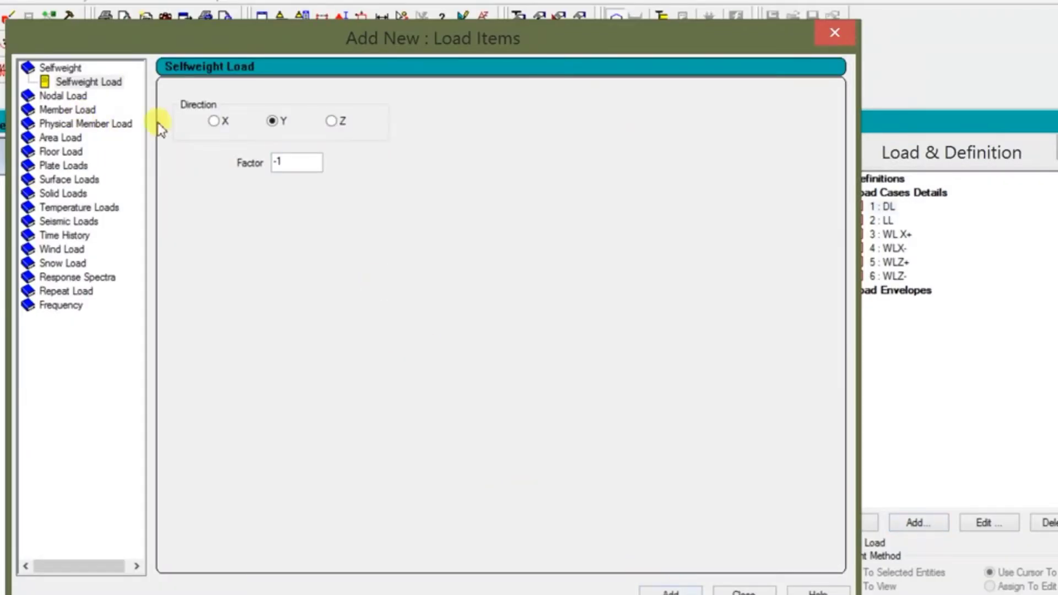
click(671, 591)
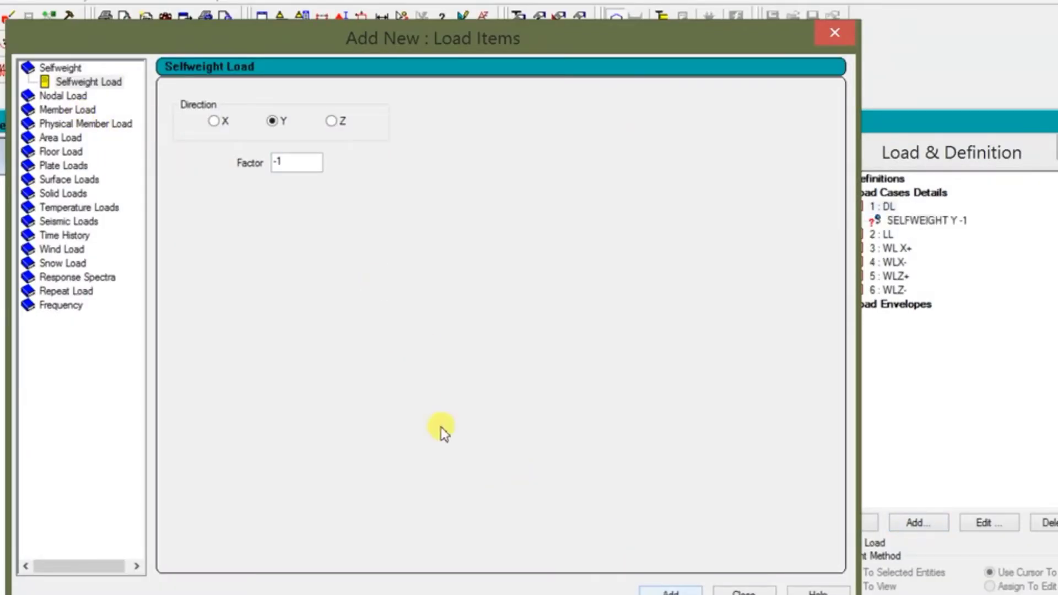
Add a uniform member force of -6 kN/m in the GY direction to the DL load case
click(75, 110)
click(339, 140)
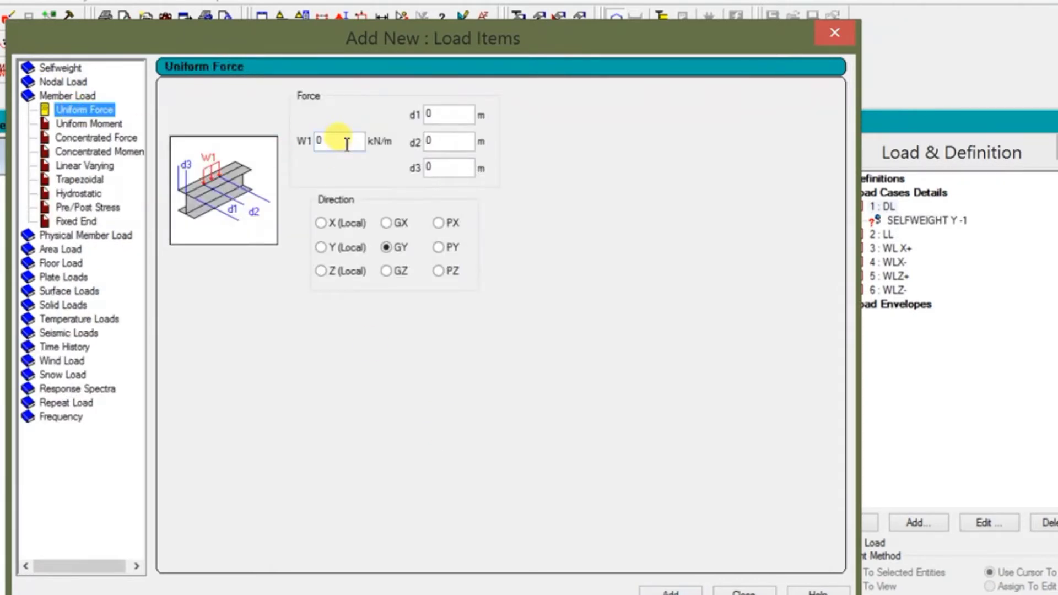
double_click(347, 142)
text(-6)
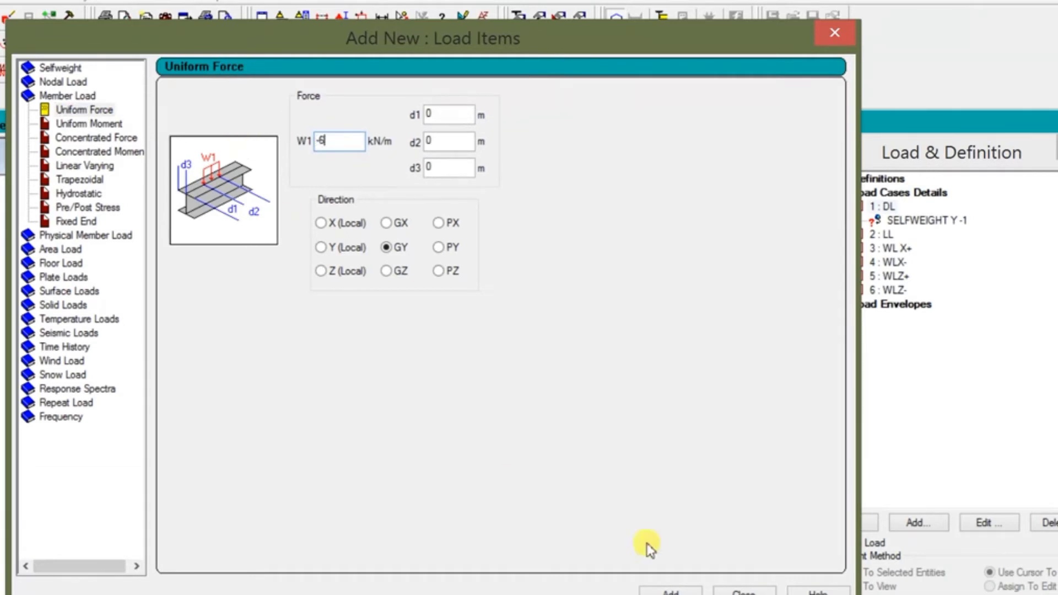
click(693, 591)
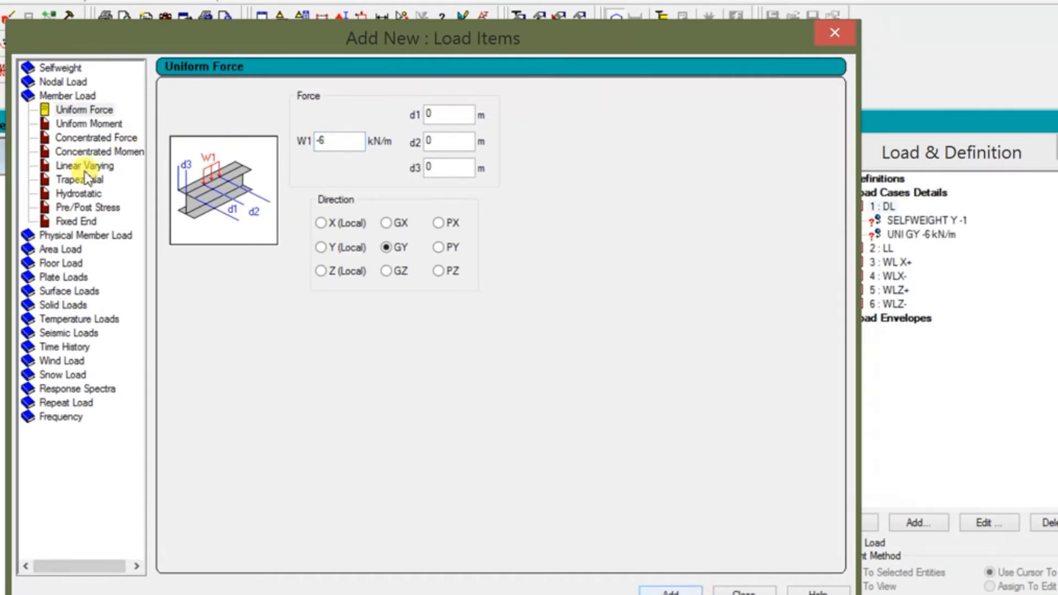
Add a floor load of -4 kN/m2 in global Y to the DL case, with a Y range of 3 to 15 m
click(62, 264)
double_click(223, 178)
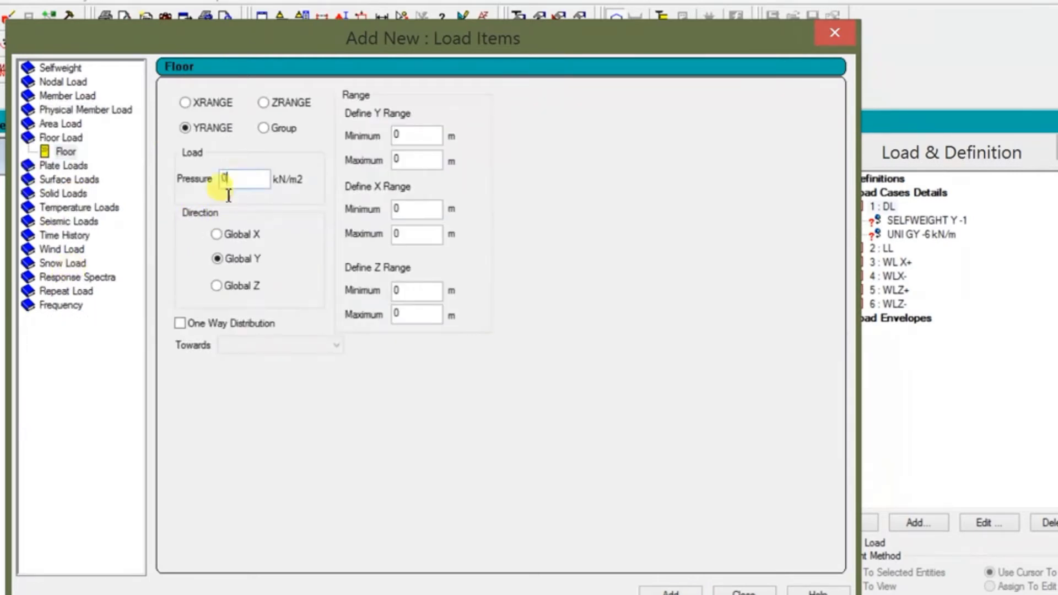
text(-4)
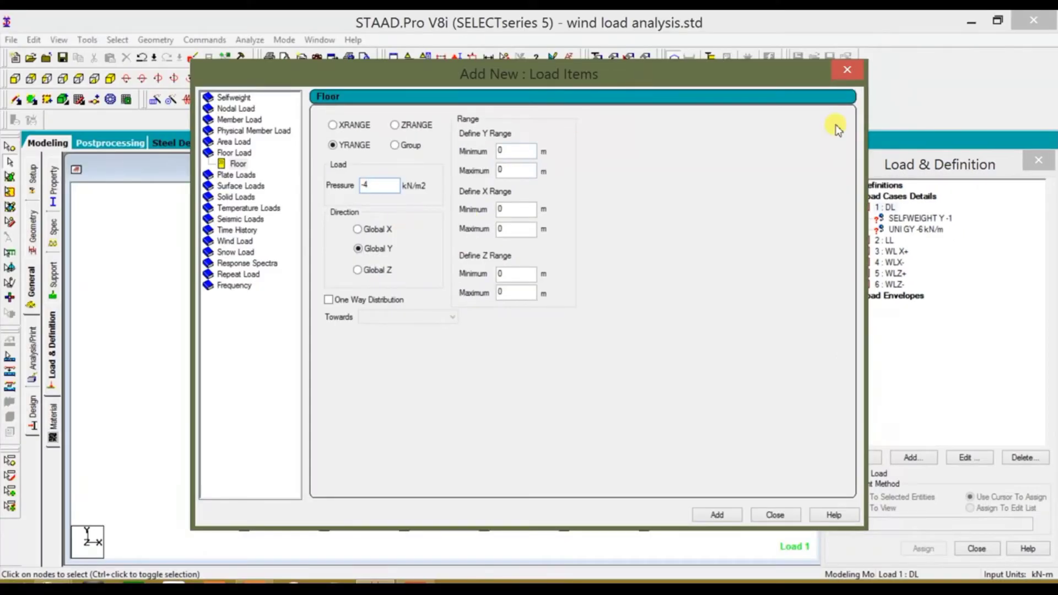
drag(745, 78, 1029, 104)
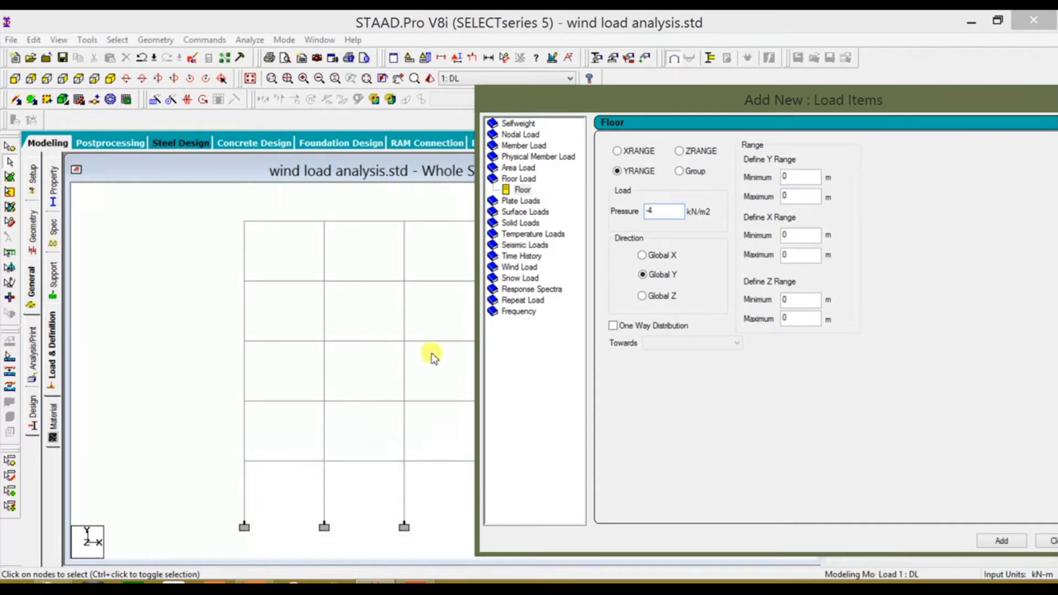
double_click(797, 177)
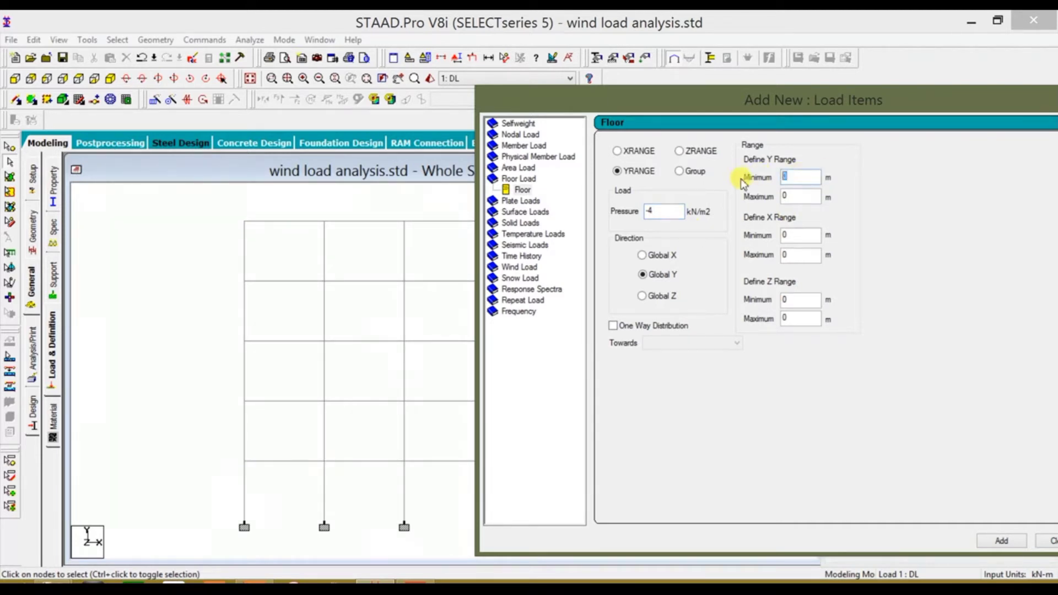
text(3)
key(Tab)
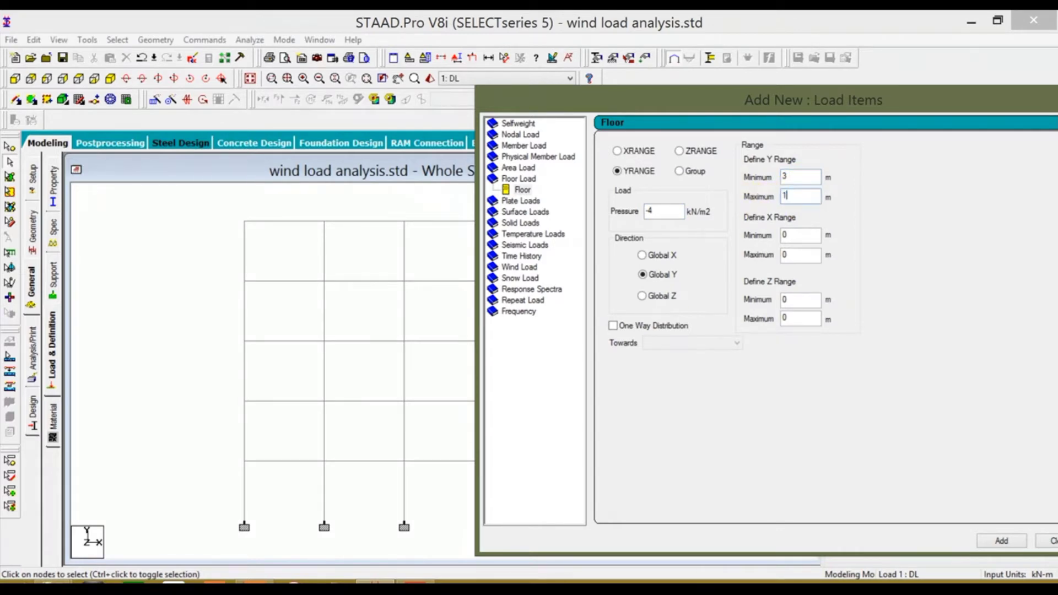
text(15)
click(1002, 541)
click(816, 520)
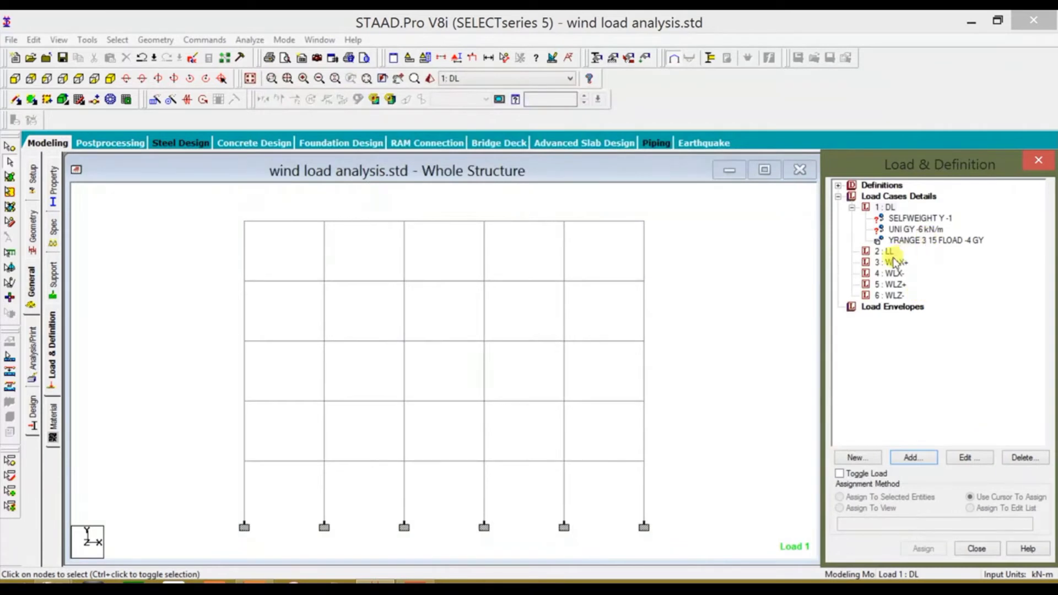
Assign the DL selfweight load to the whole structure in view
click(915, 219)
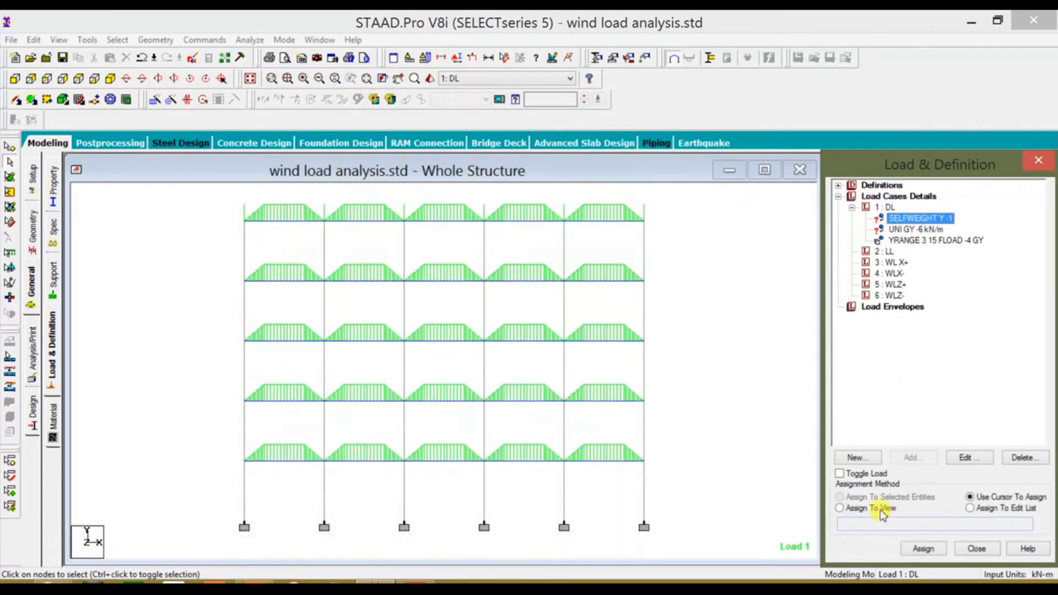
click(881, 510)
click(922, 549)
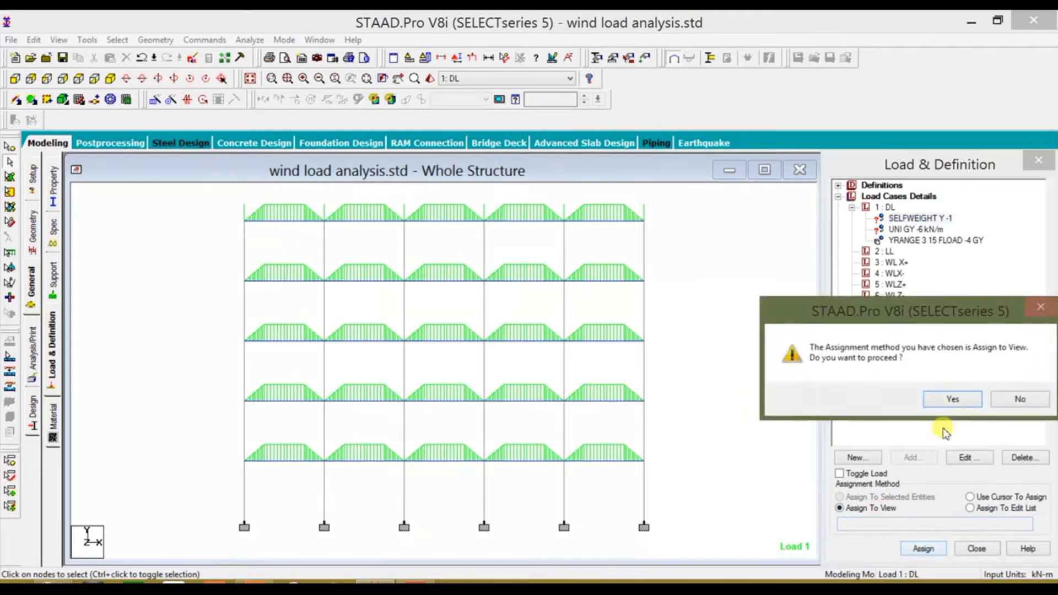
click(950, 398)
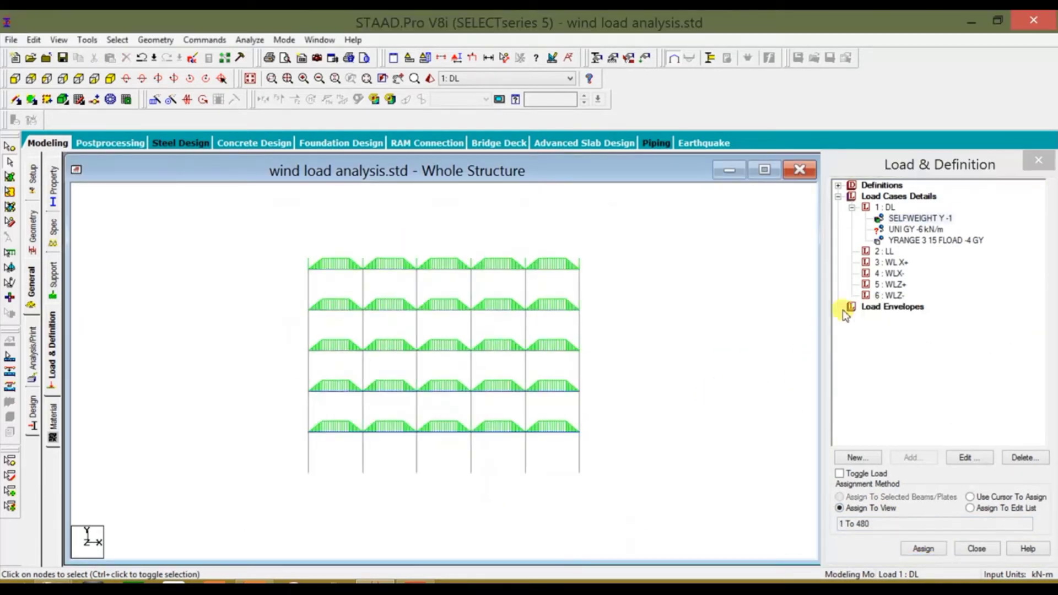
Select all beams parallel to X and Z and assign the -6 kN/m uniform load of the DL case to them
click(924, 230)
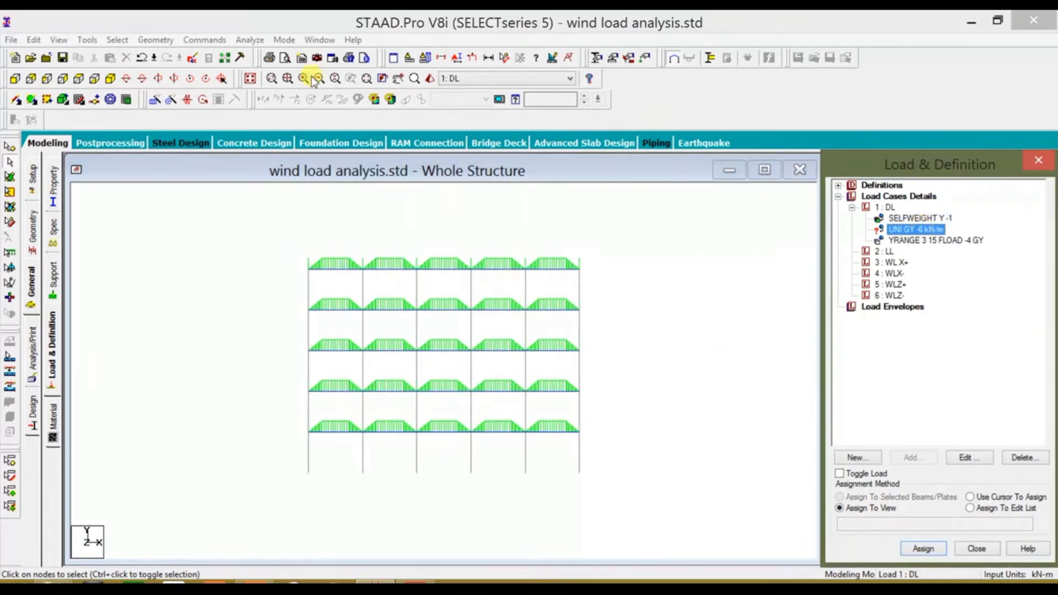
click(117, 40)
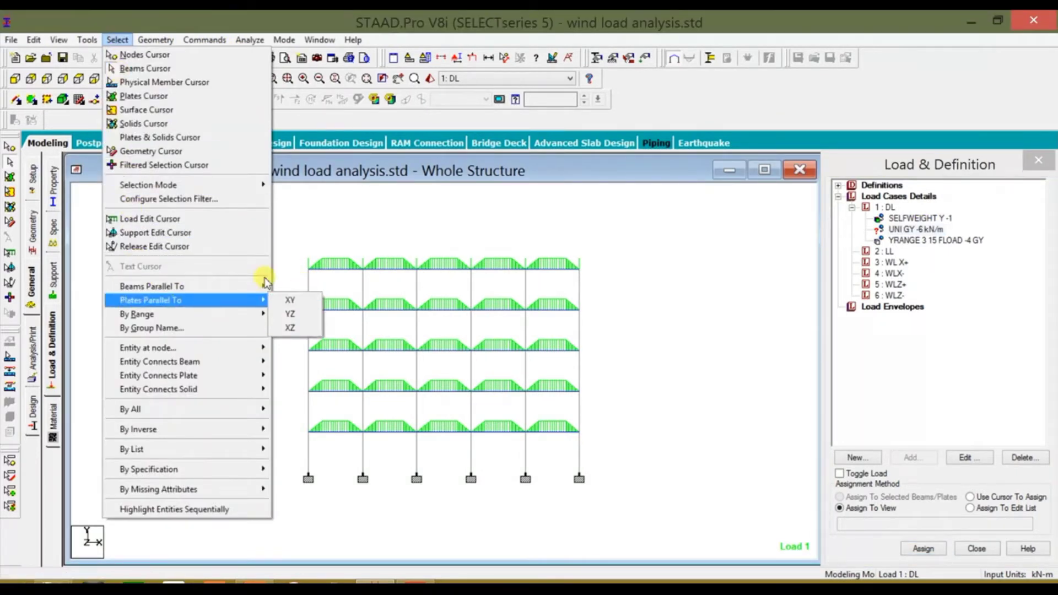
click(287, 286)
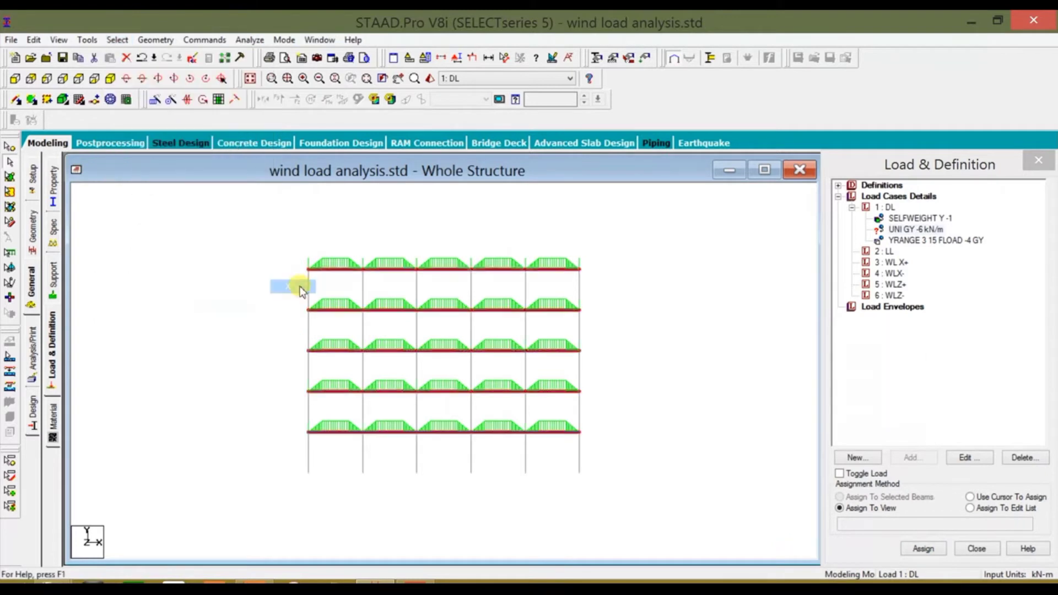
click(117, 39)
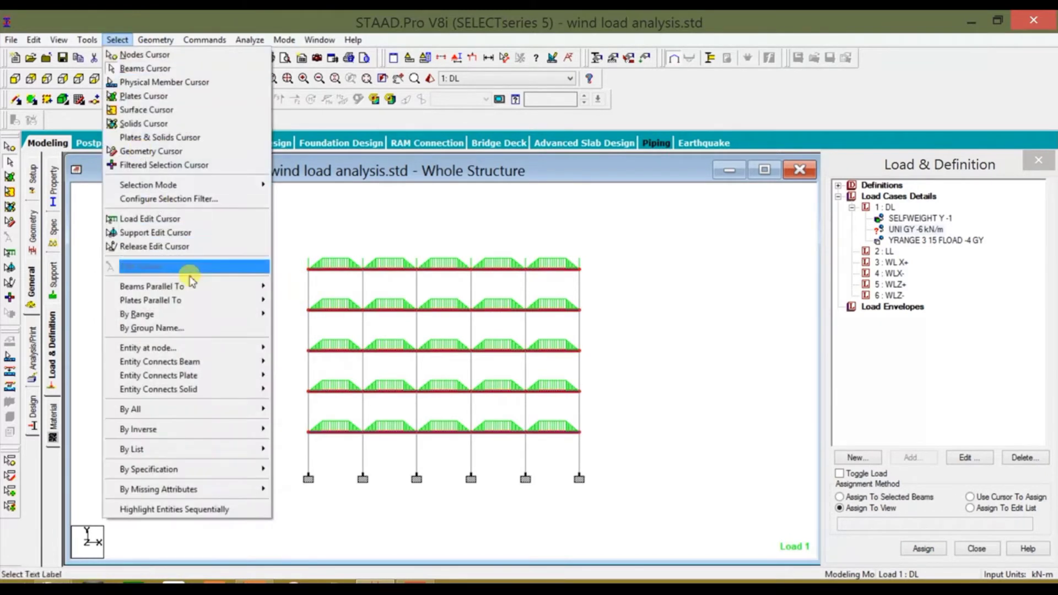
mouse_move(193, 287)
click(294, 318)
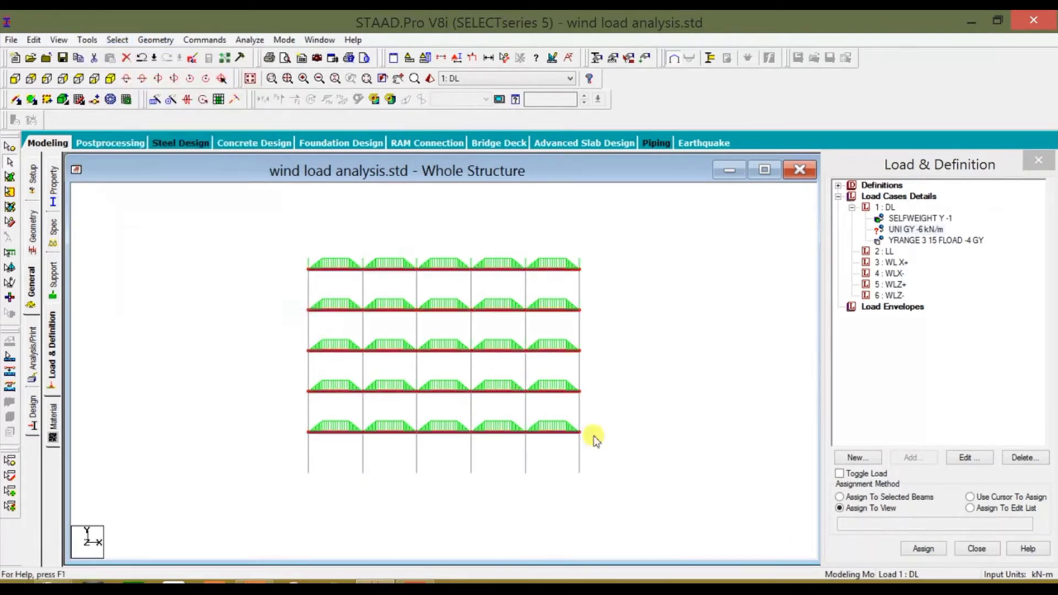
click(910, 499)
click(916, 550)
click(945, 401)
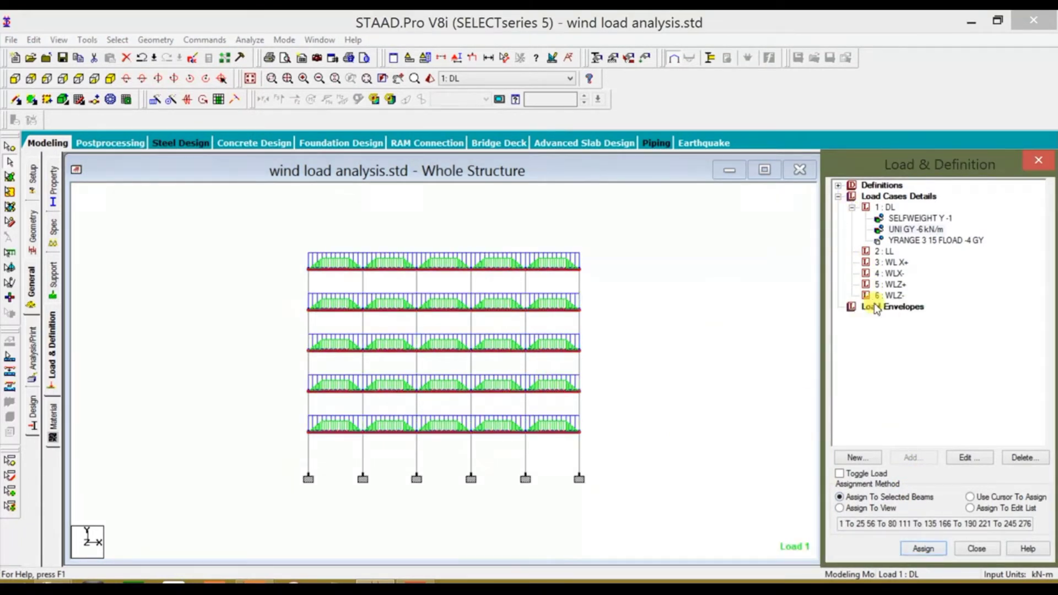
click(908, 242)
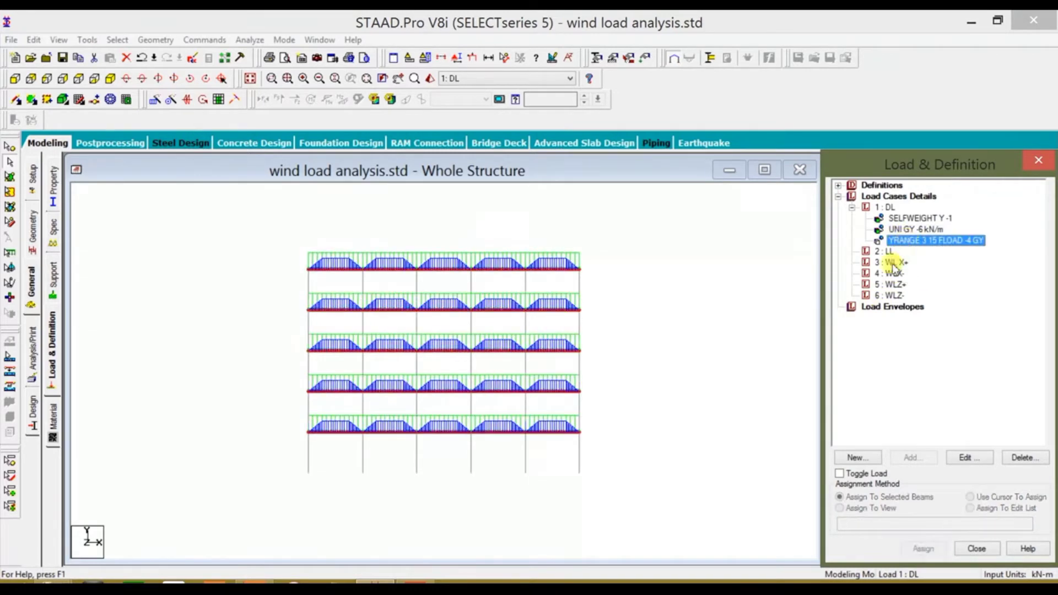
Add a floor load of -2 kN/m2 in global Y to the LL case with a Y range of 3 to 5 m, saving the model
click(886, 253)
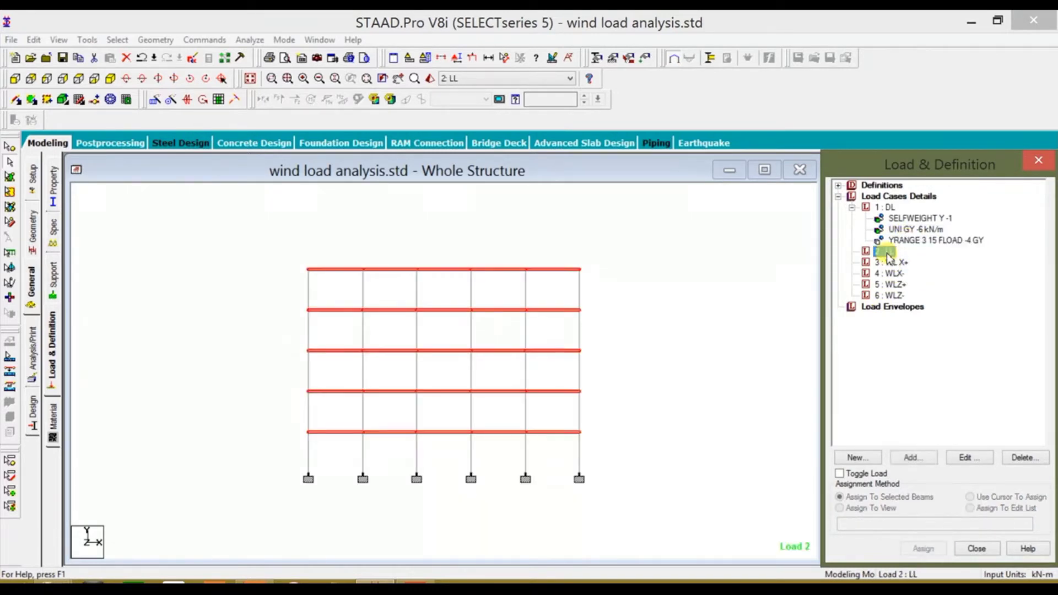
click(912, 459)
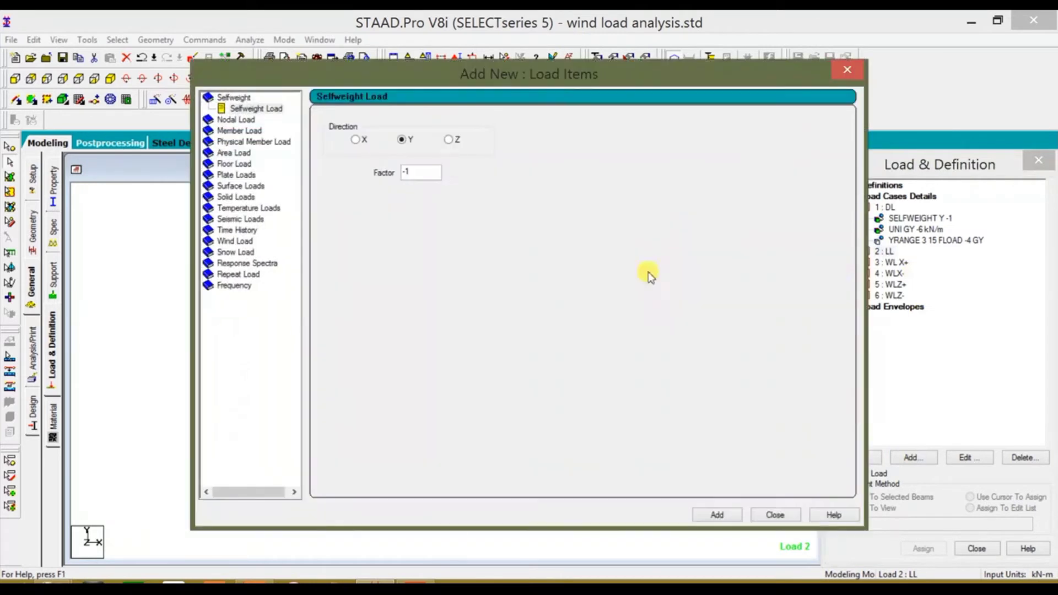
click(232, 165)
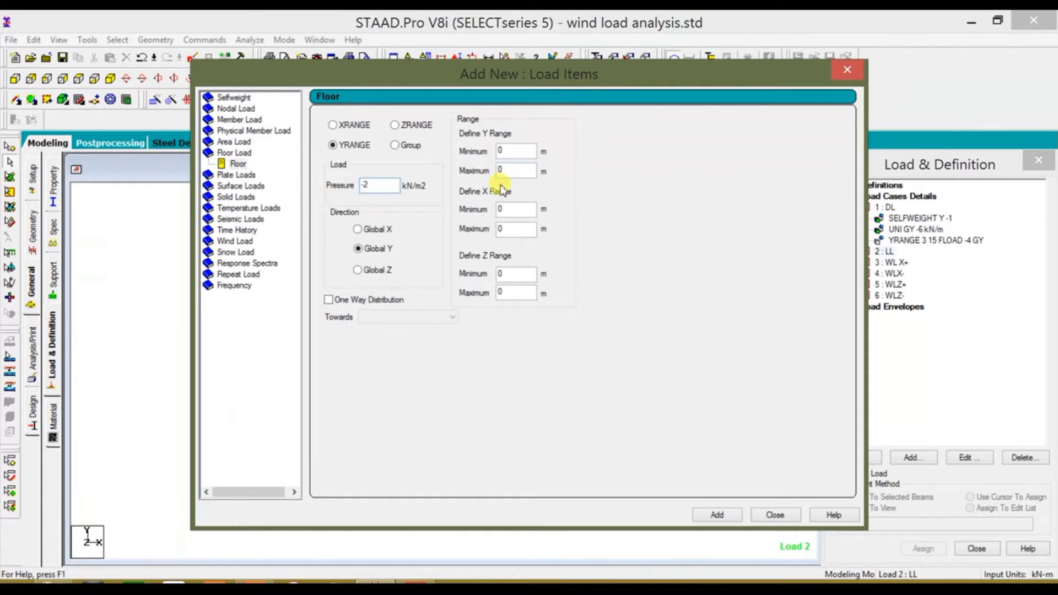
double_click(516, 150)
text(3)
double_click(499, 171)
text(5)
click(716, 514)
click(558, 334)
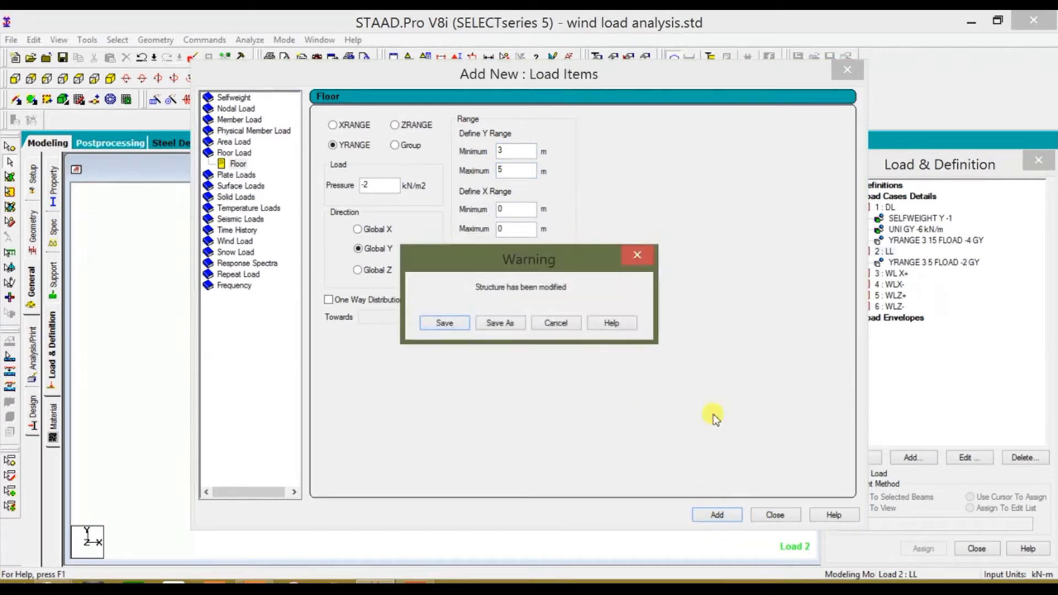
click(444, 323)
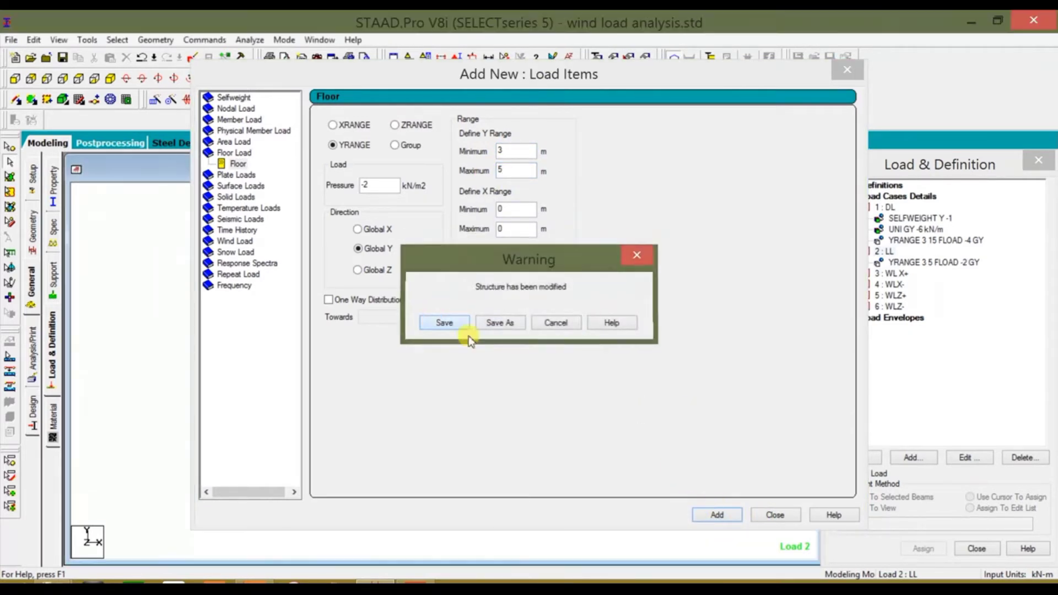
click(766, 516)
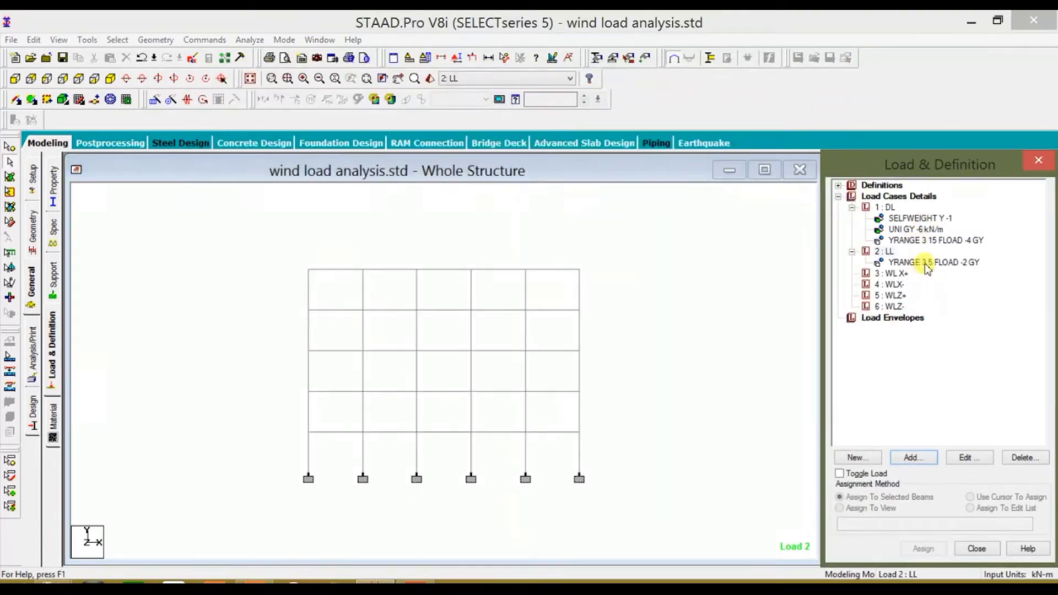
Set the maximum Y range of the LL case's -2 kN/m2 floor load to 15 m
click(926, 264)
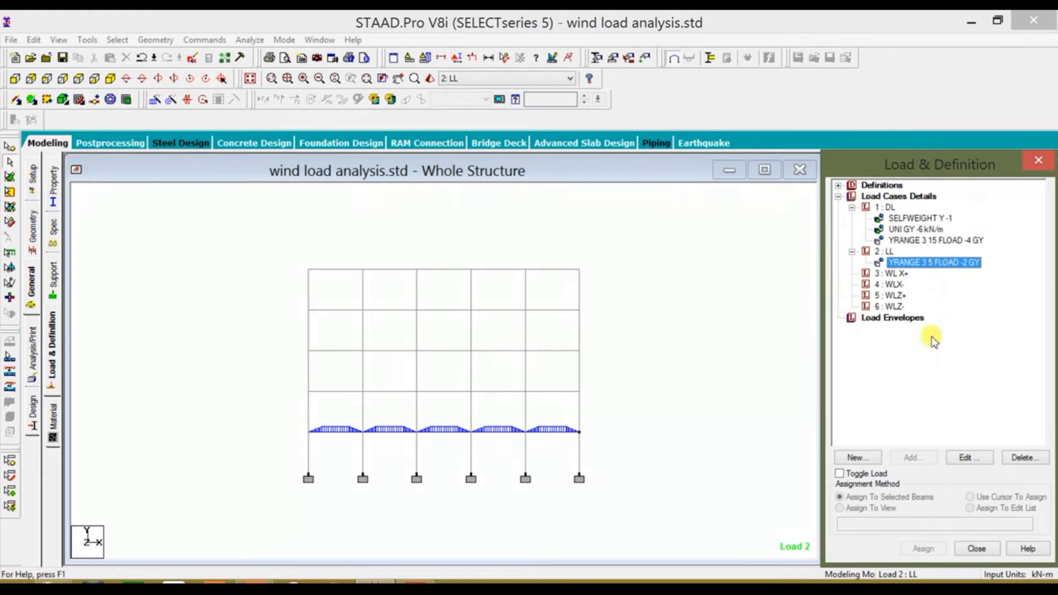
click(966, 459)
double_click(582, 241)
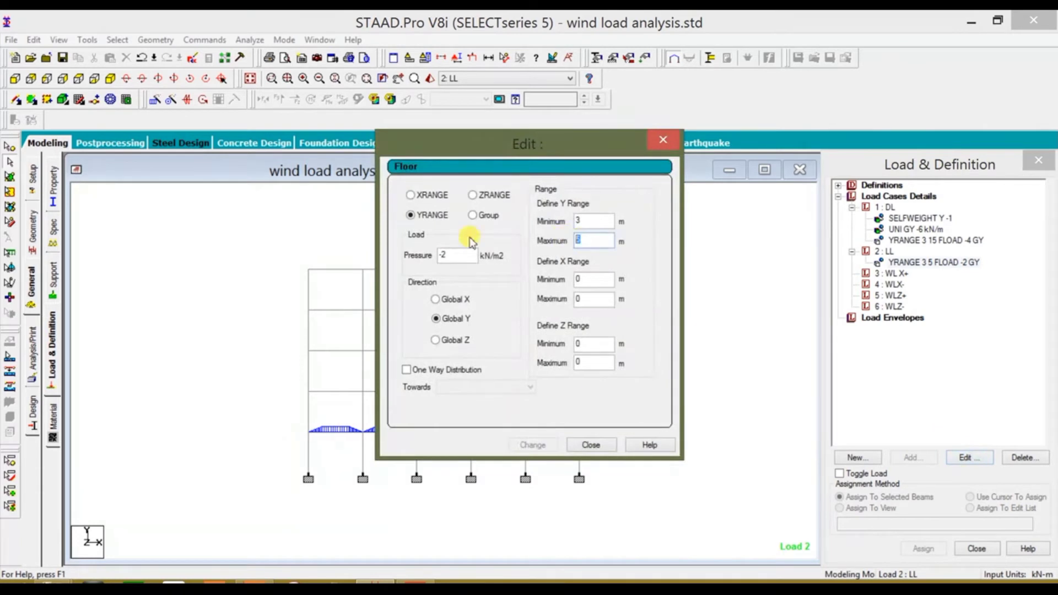
text(15)
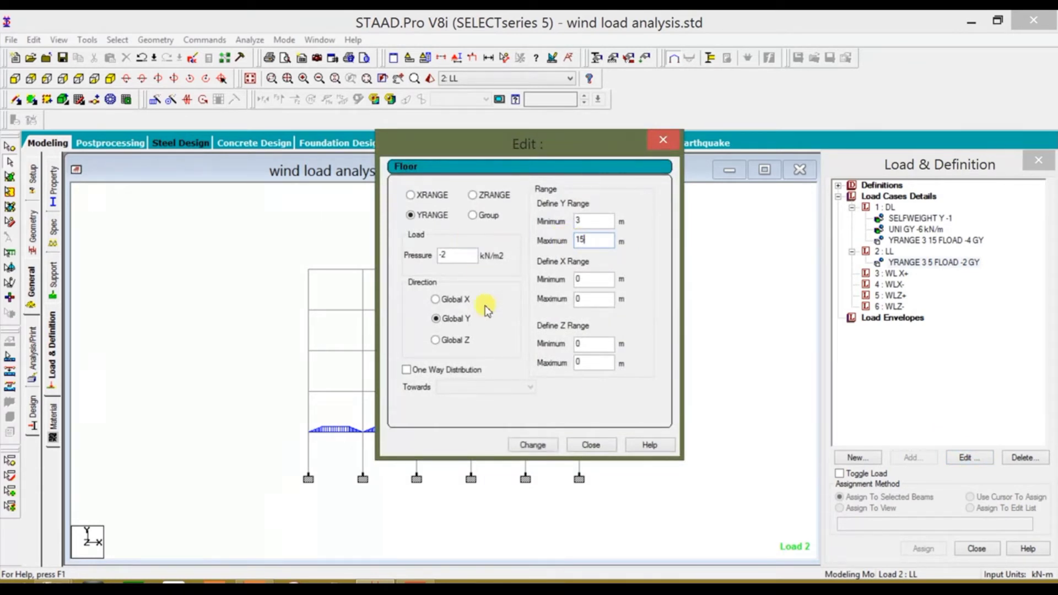
click(532, 445)
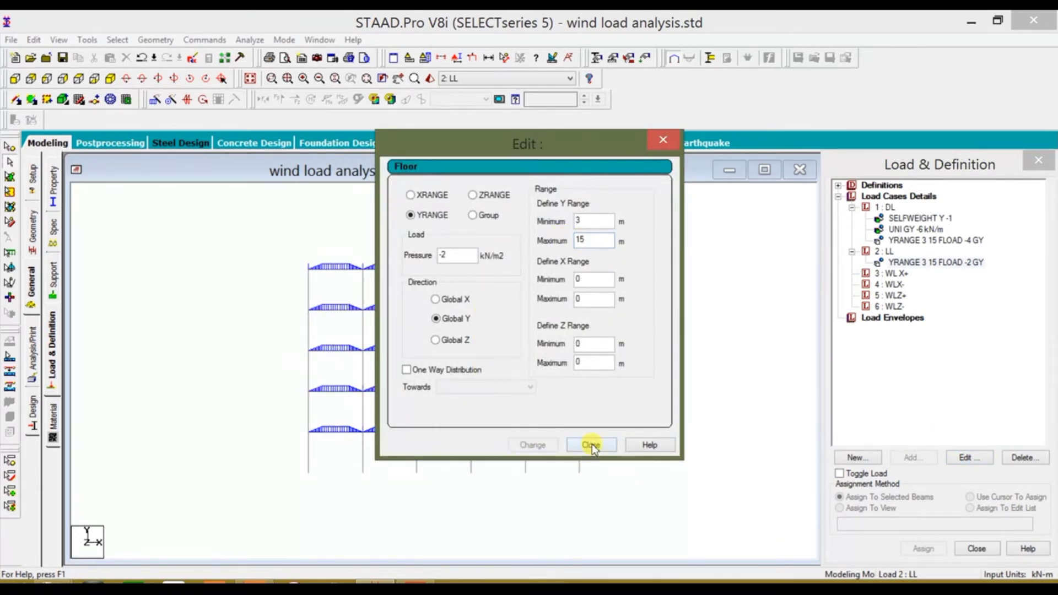
click(591, 445)
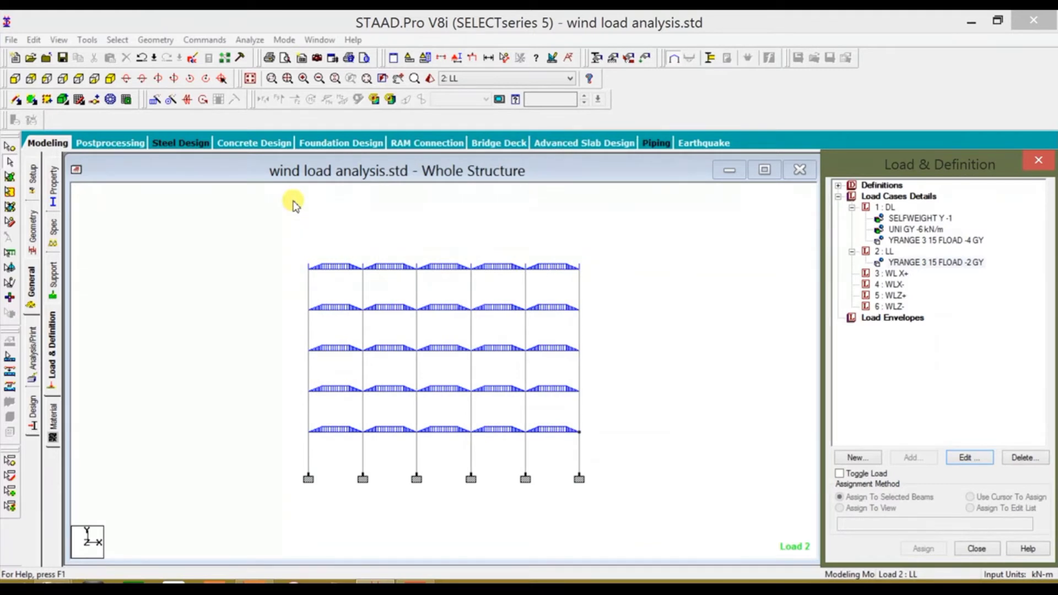
double_click(856, 198)
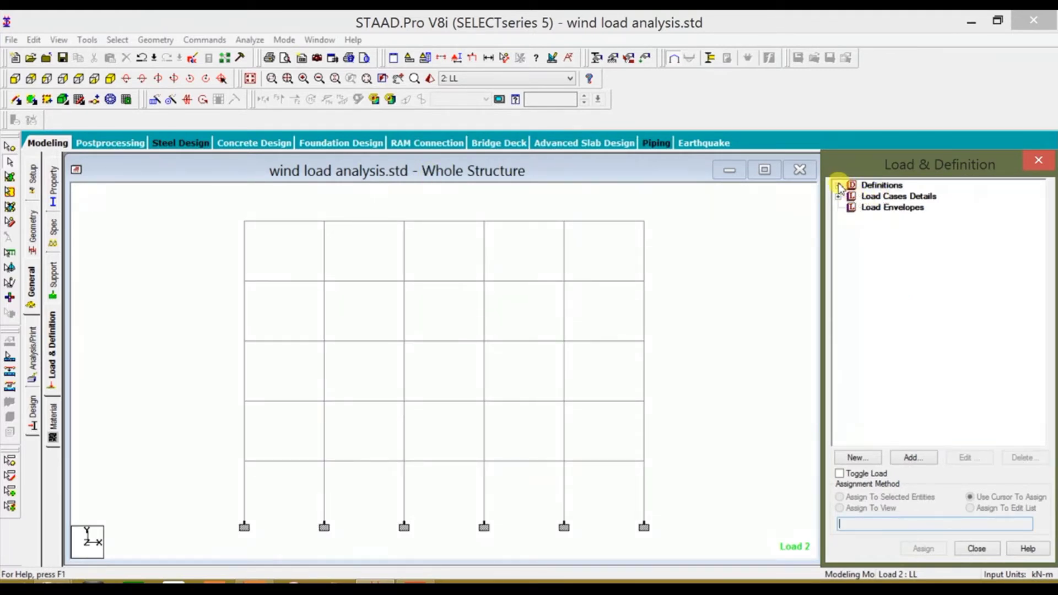
click(839, 187)
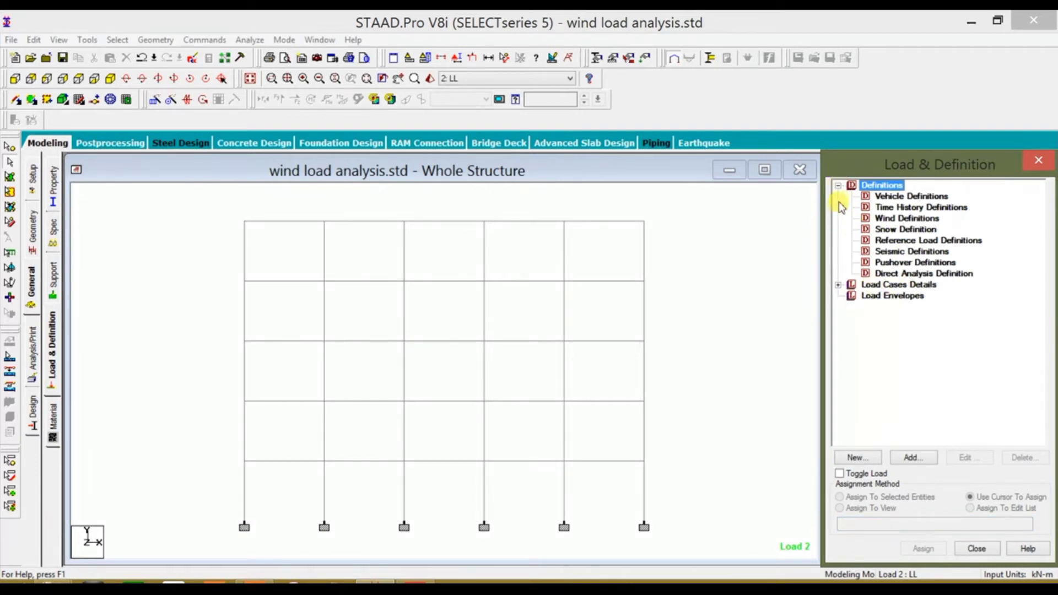
click(839, 285)
click(891, 318)
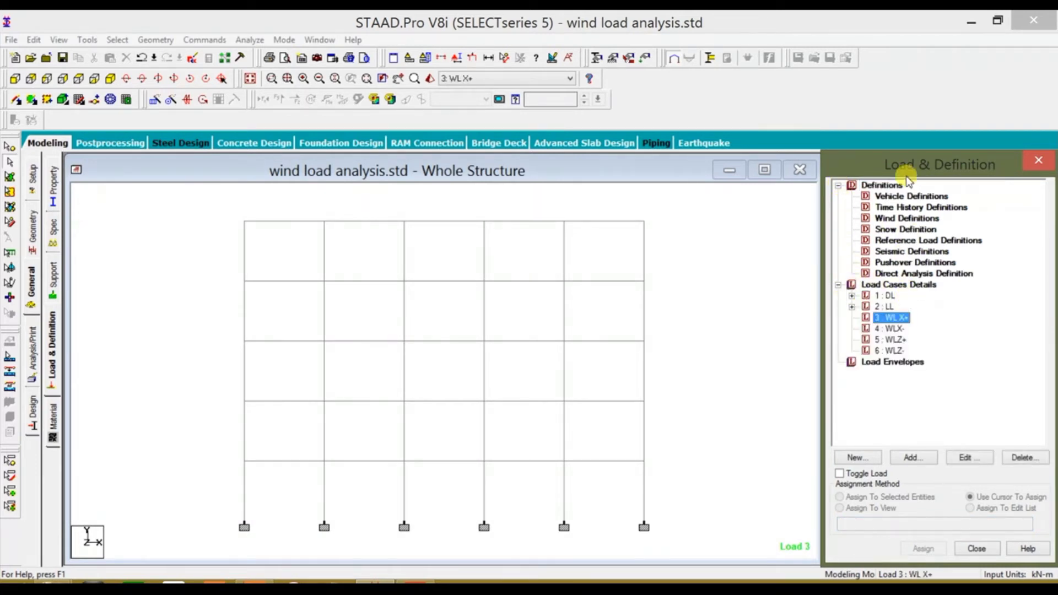
click(203, 40)
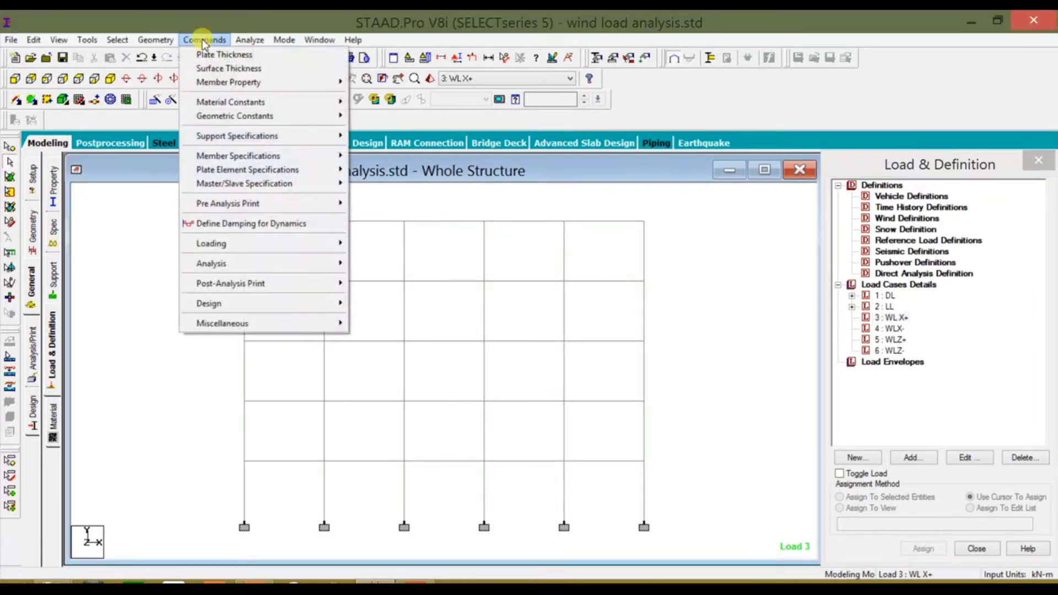
click(753, 294)
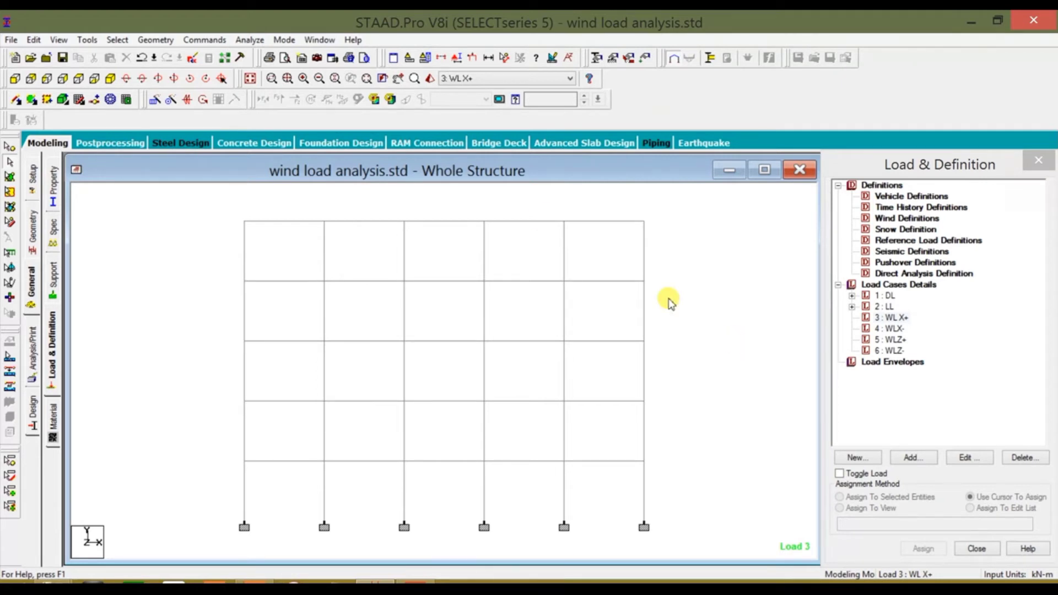
Create wind load definition type 1 with the comment WIND 1
click(205, 39)
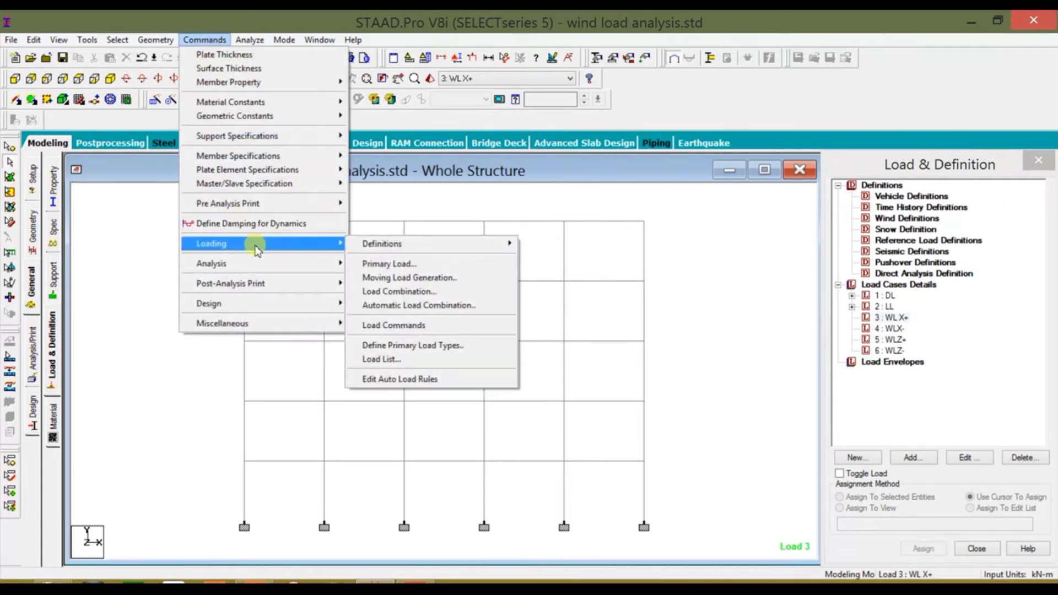
mouse_move(338, 244)
mouse_move(444, 250)
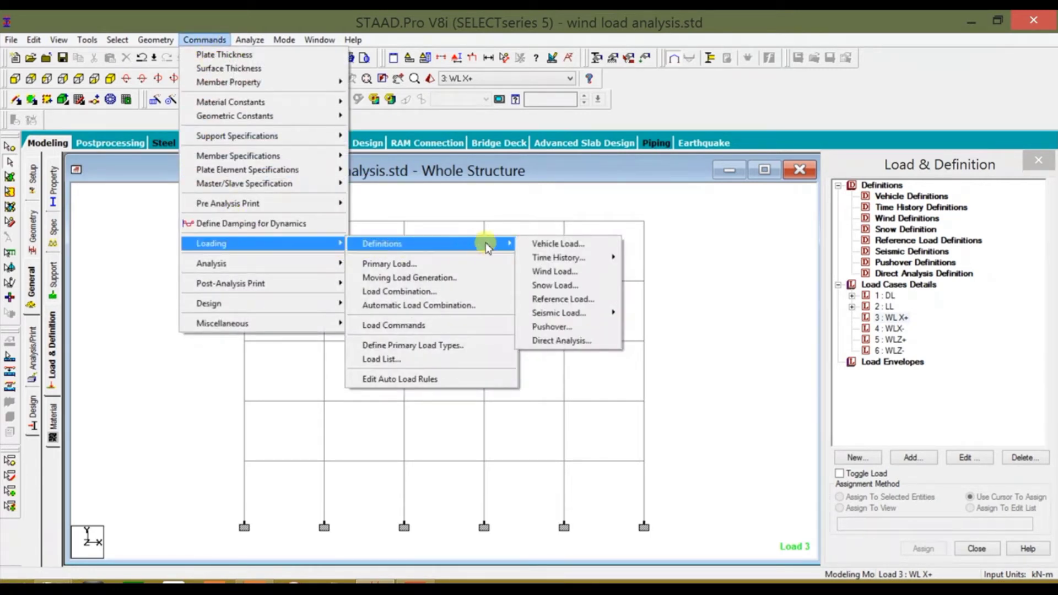
click(567, 273)
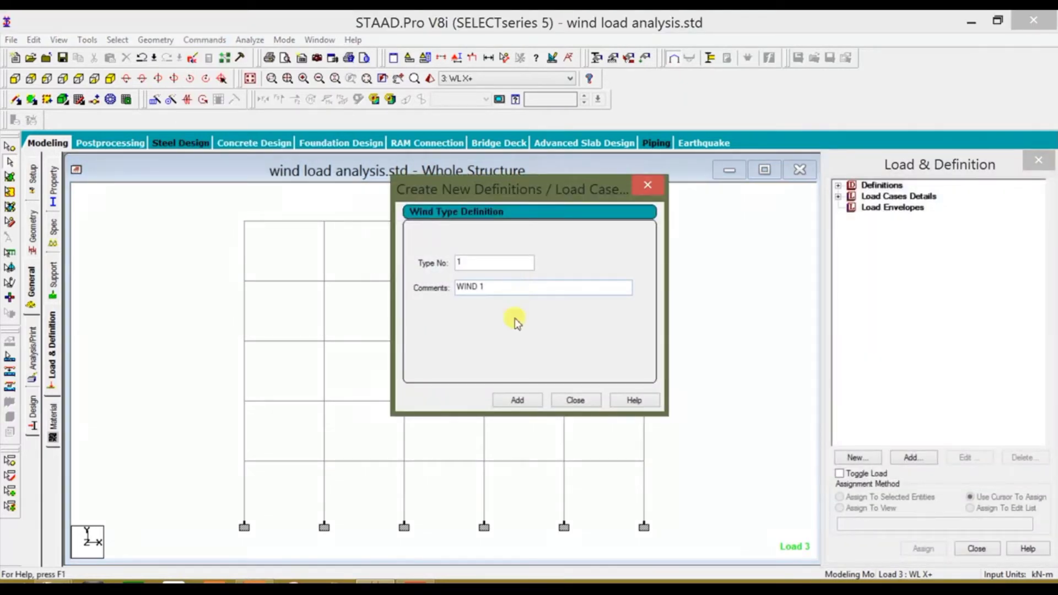
click(527, 401)
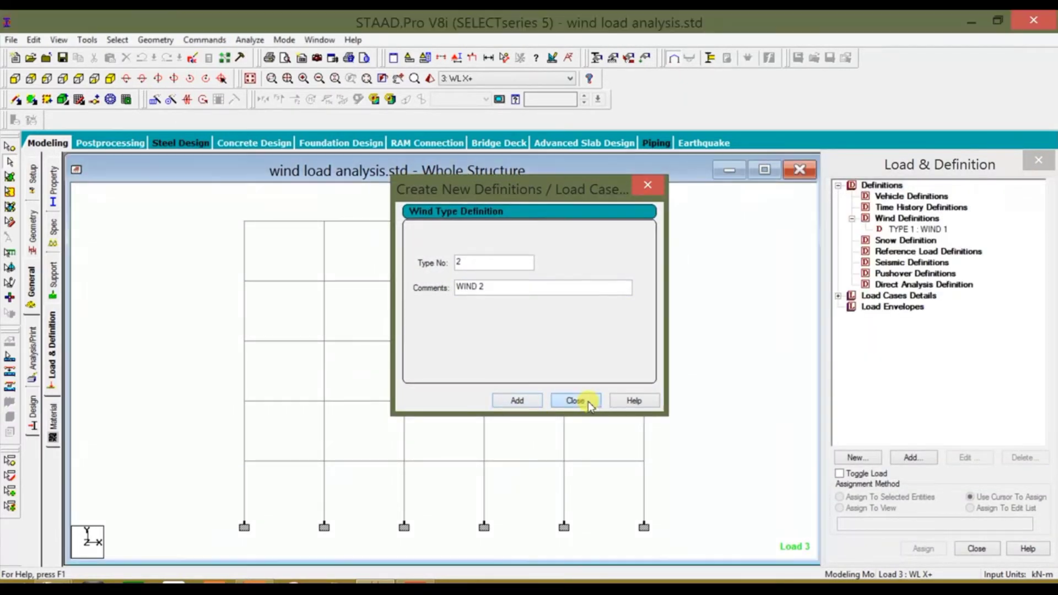
click(589, 402)
Calculate the WIND 1 intensity profile per ASCE-7 2010 with Category II, 85 mph, Exposure B and Building structures, and add it to the definition
click(930, 229)
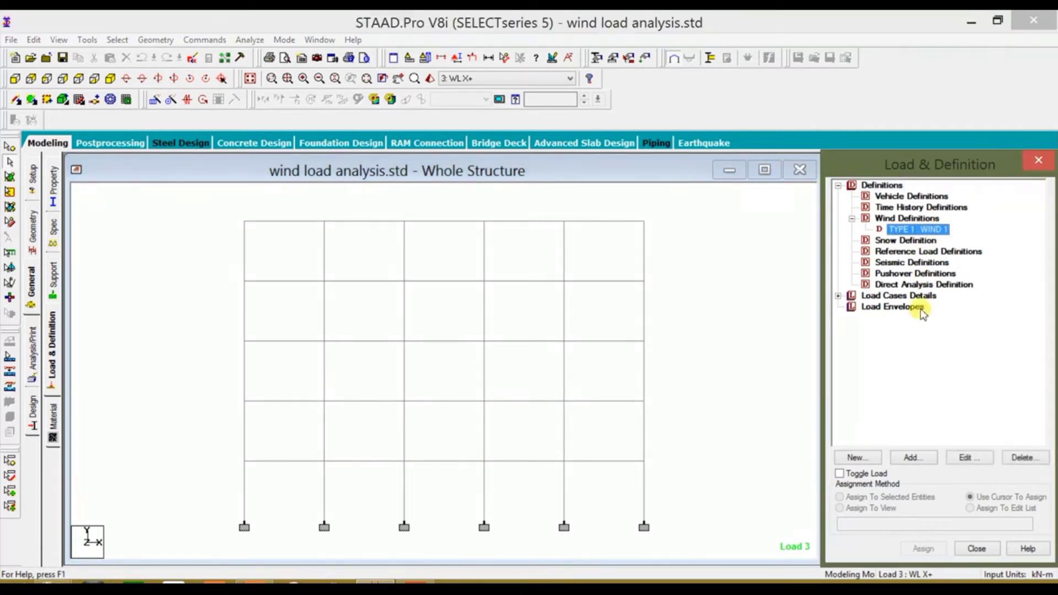
click(912, 460)
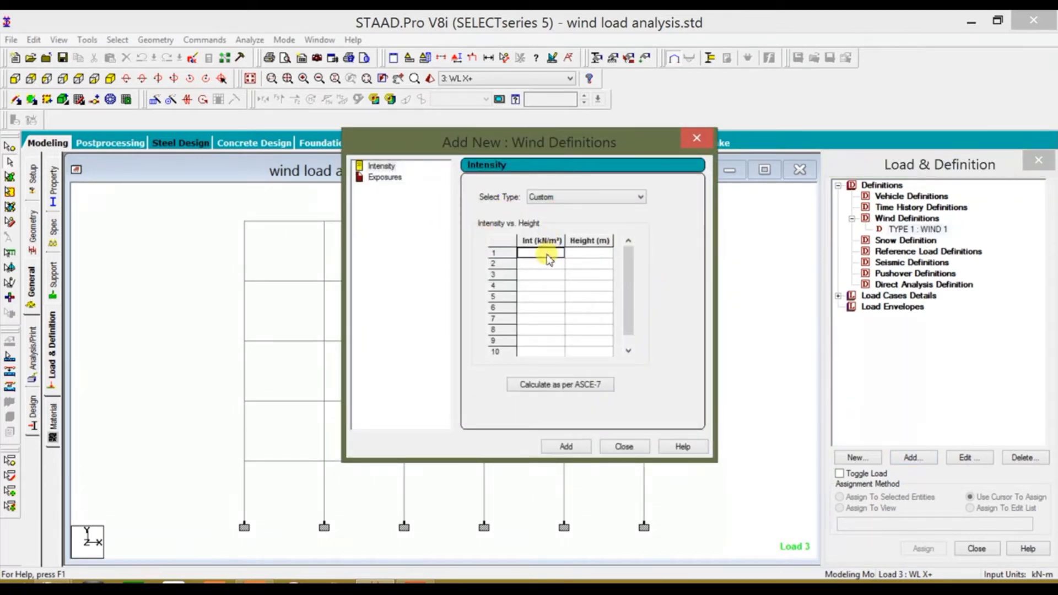
text(1.5)
click(573, 391)
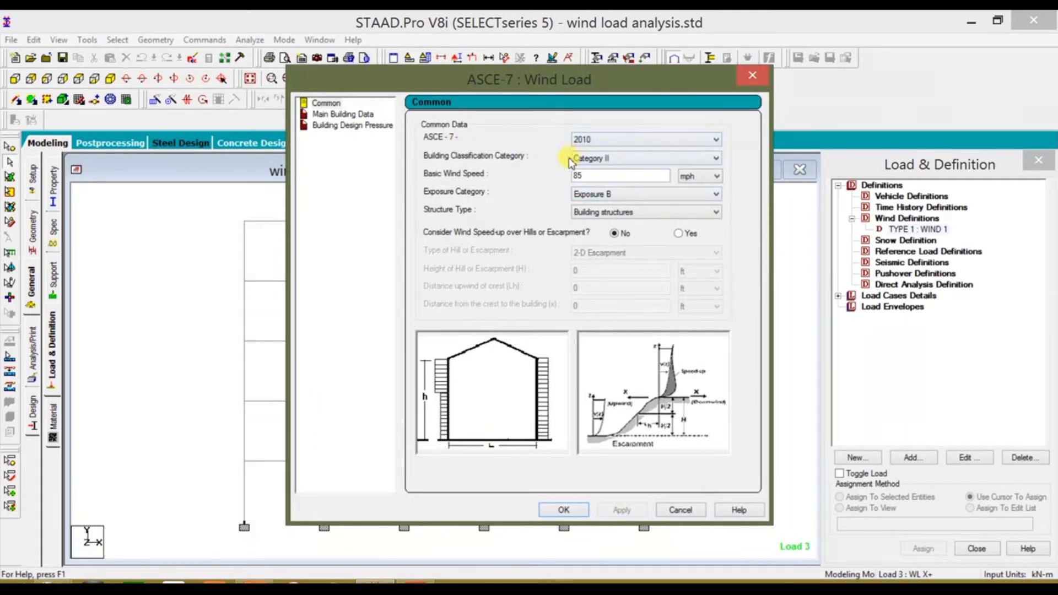
click(603, 161)
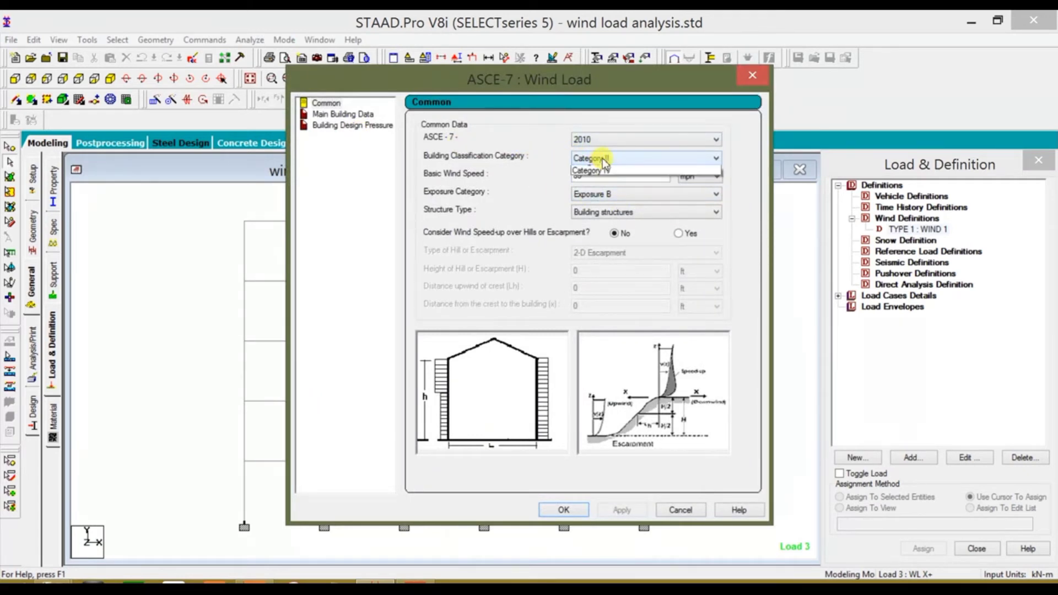
click(611, 180)
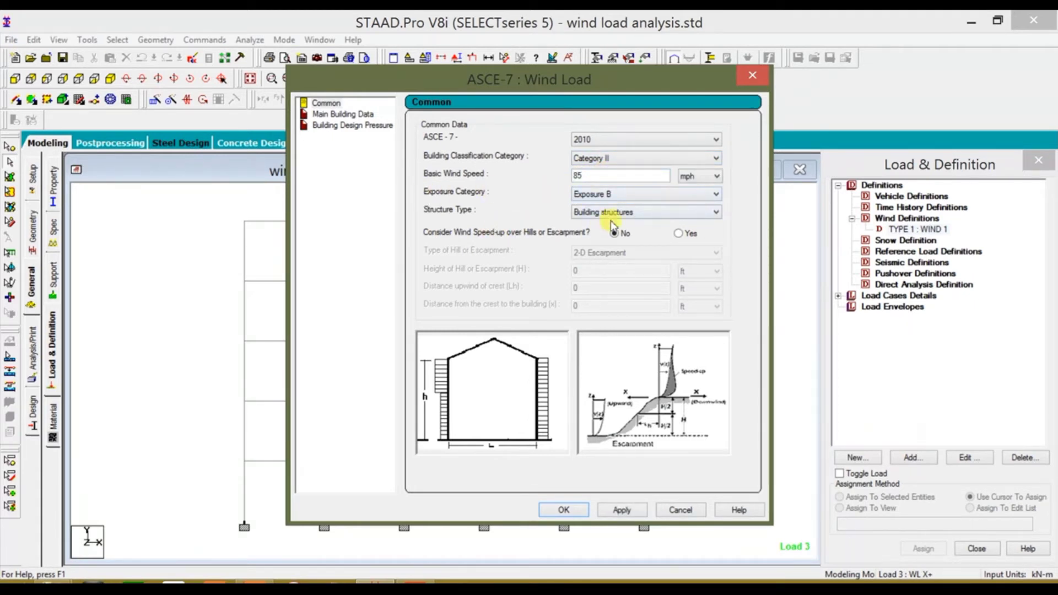
click(626, 213)
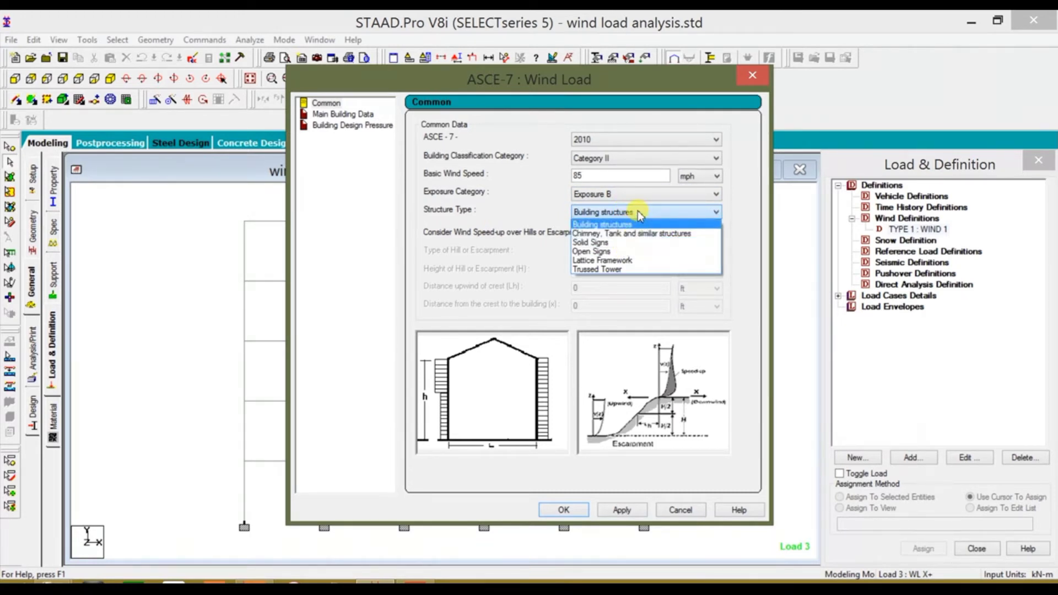
click(639, 215)
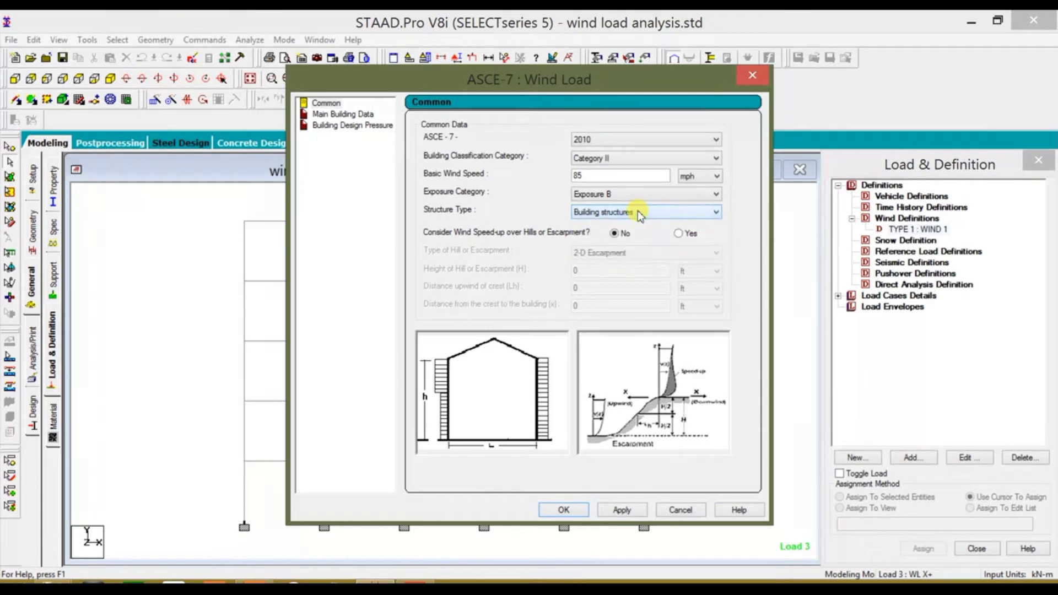
click(619, 512)
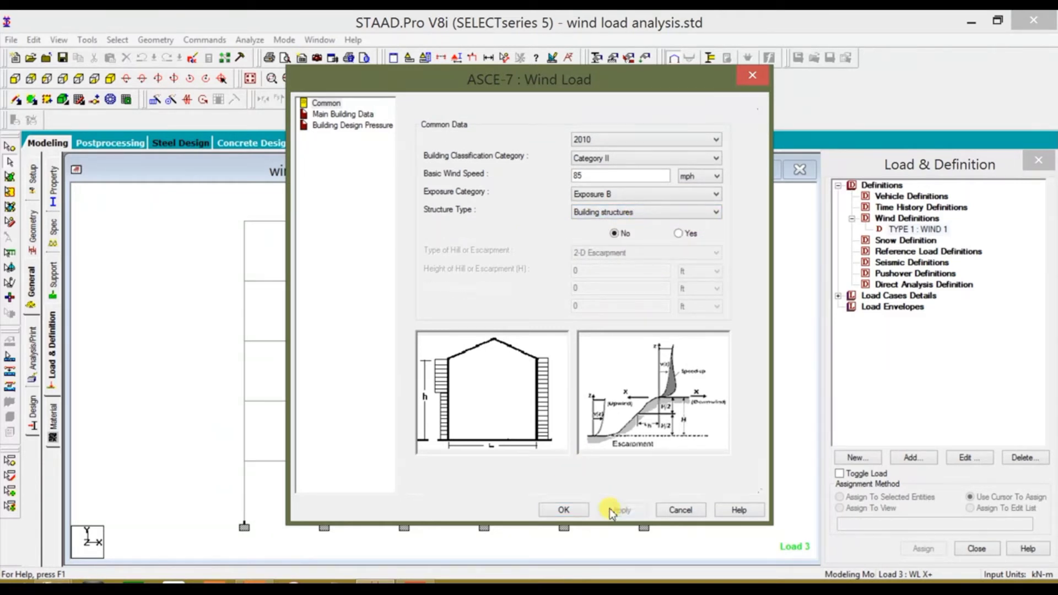
click(563, 510)
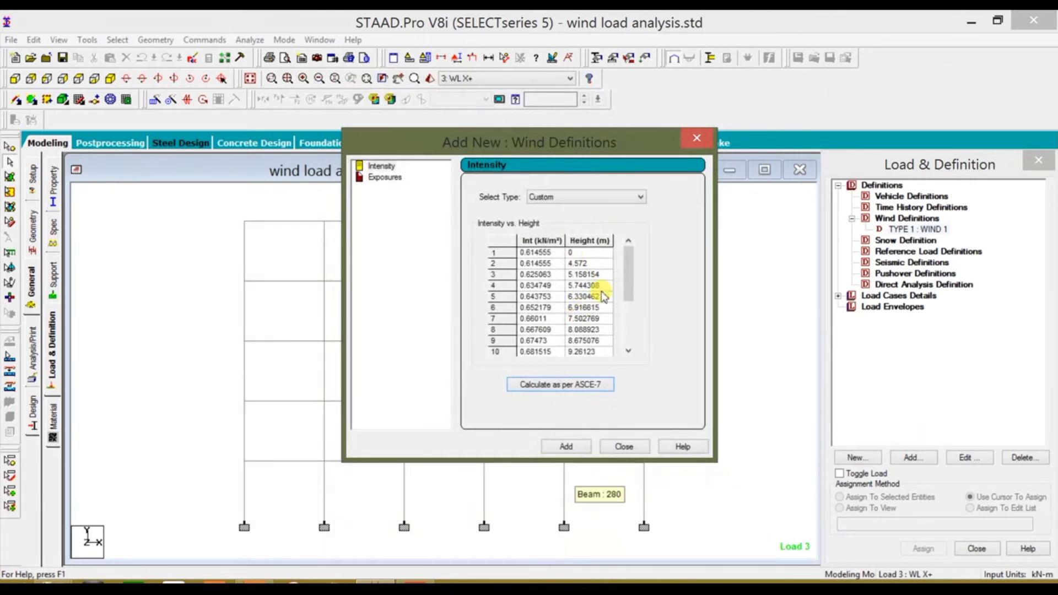
mouse_move(631, 273)
mouse_down()
mouse_move(633, 329)
mouse_move(634, 277)
mouse_up()
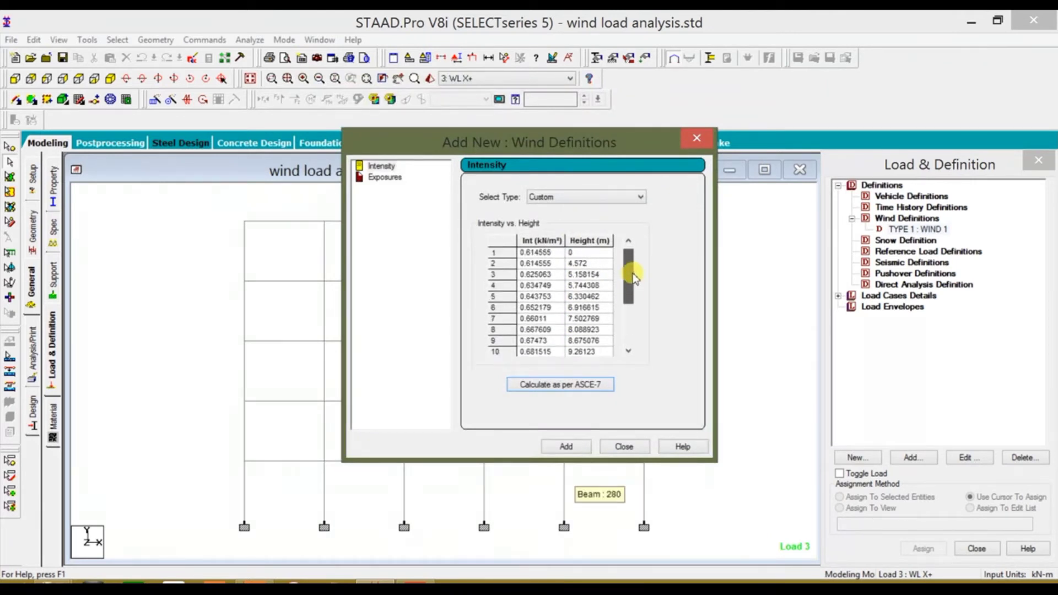
click(564, 447)
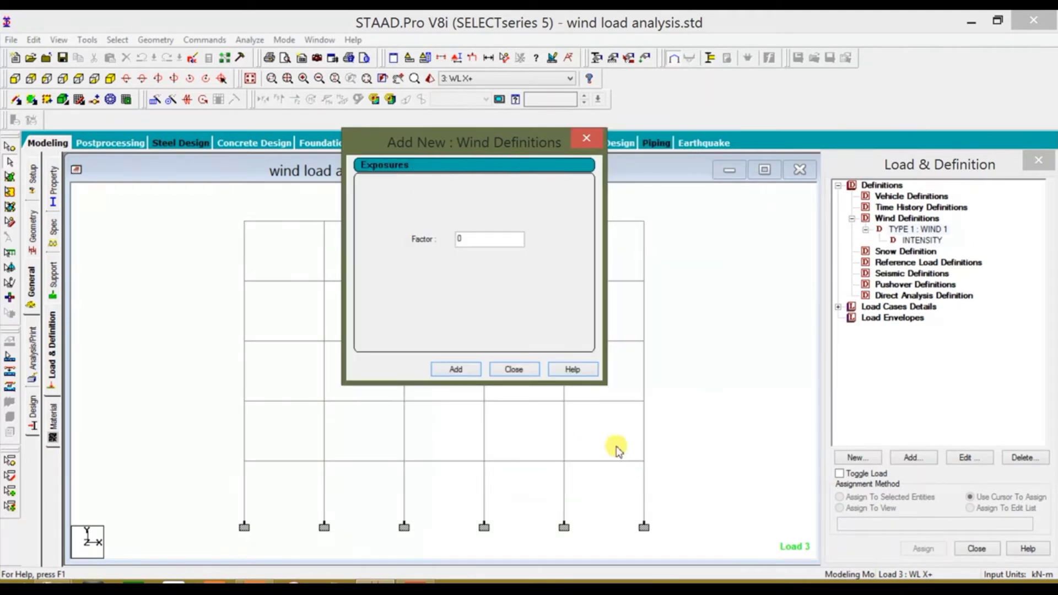
Add an exposure with factor 1 to the WIND 1 definition
double_click(482, 242)
text(1)
click(466, 369)
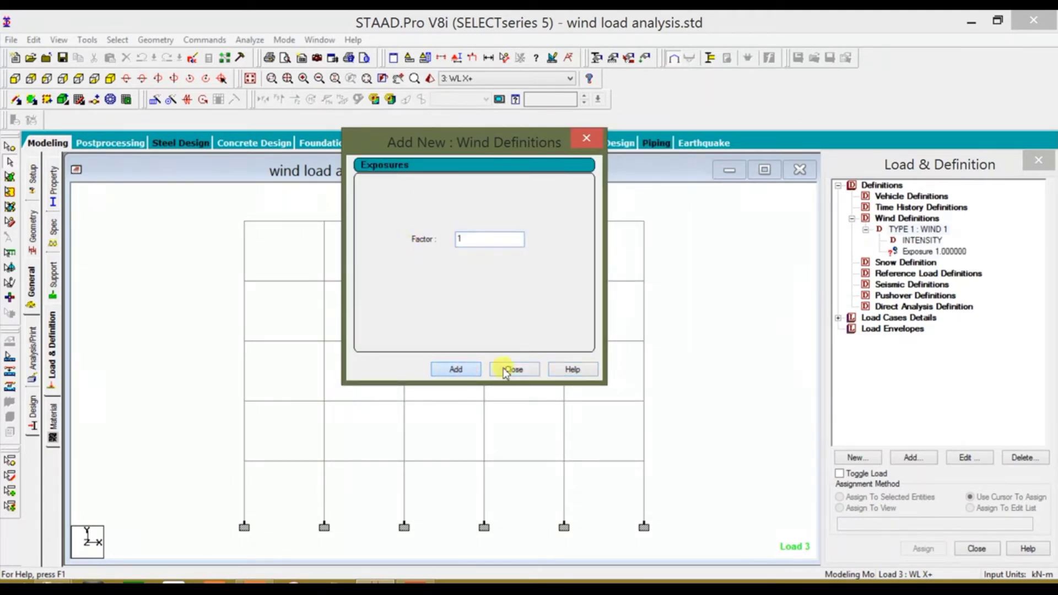
click(507, 369)
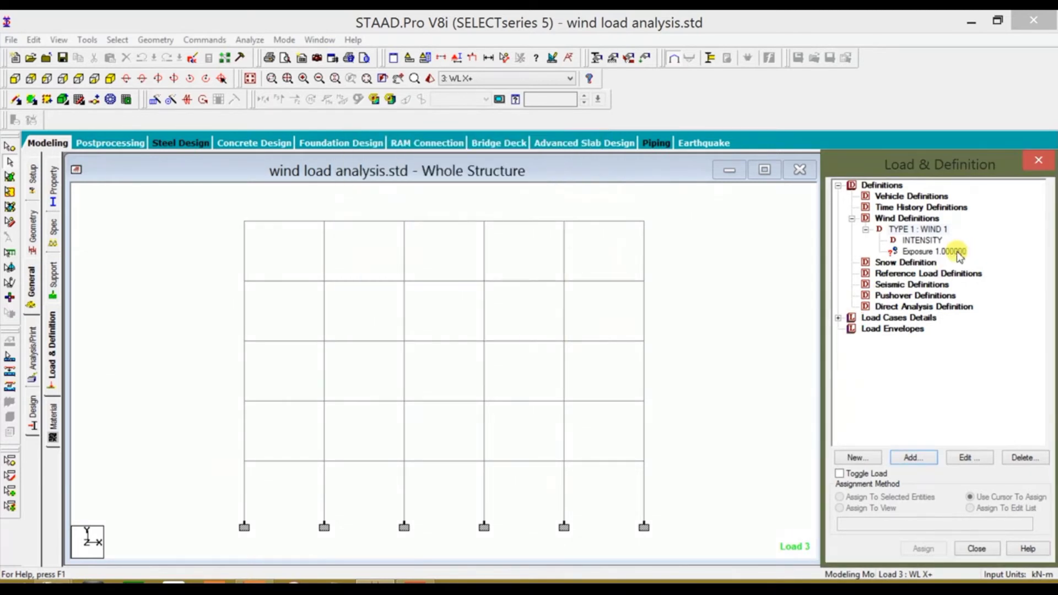
Select all nodes of the frame and assign the WIND 1 exposure factor to them
click(937, 251)
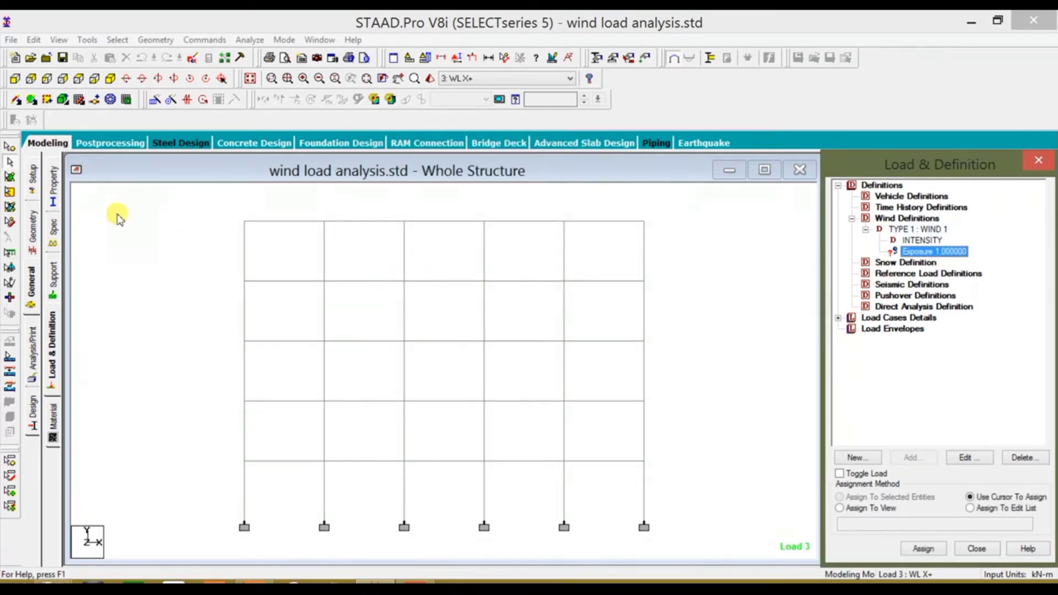
click(10, 147)
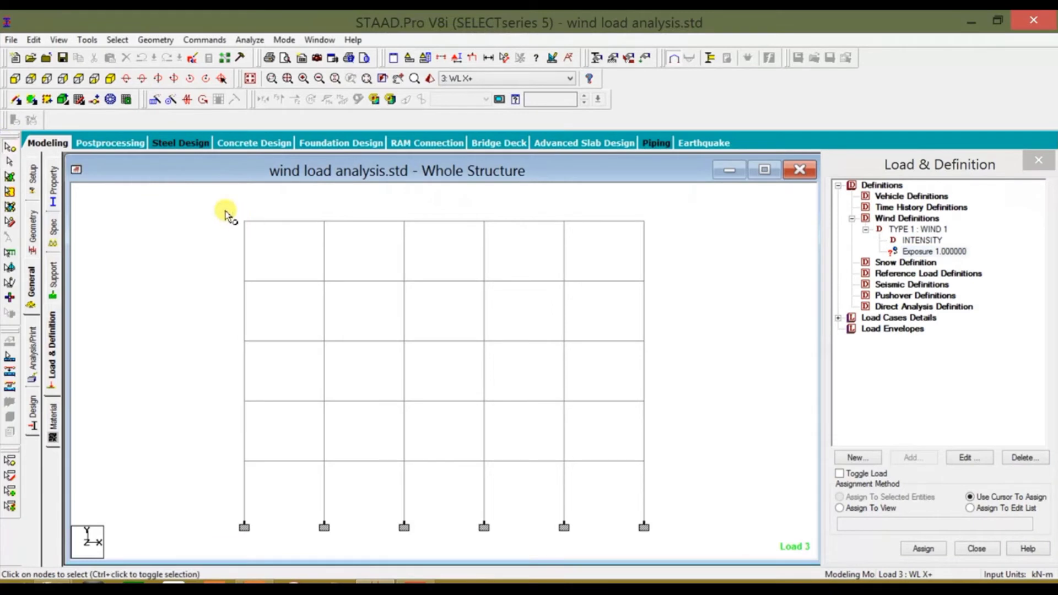
drag(205, 205, 705, 543)
click(908, 498)
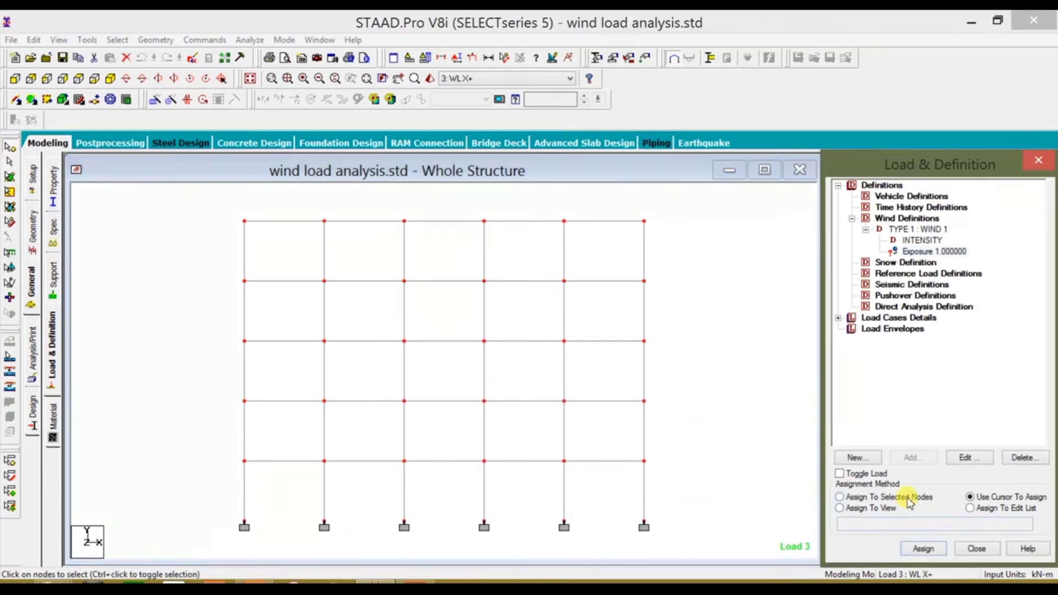
click(918, 551)
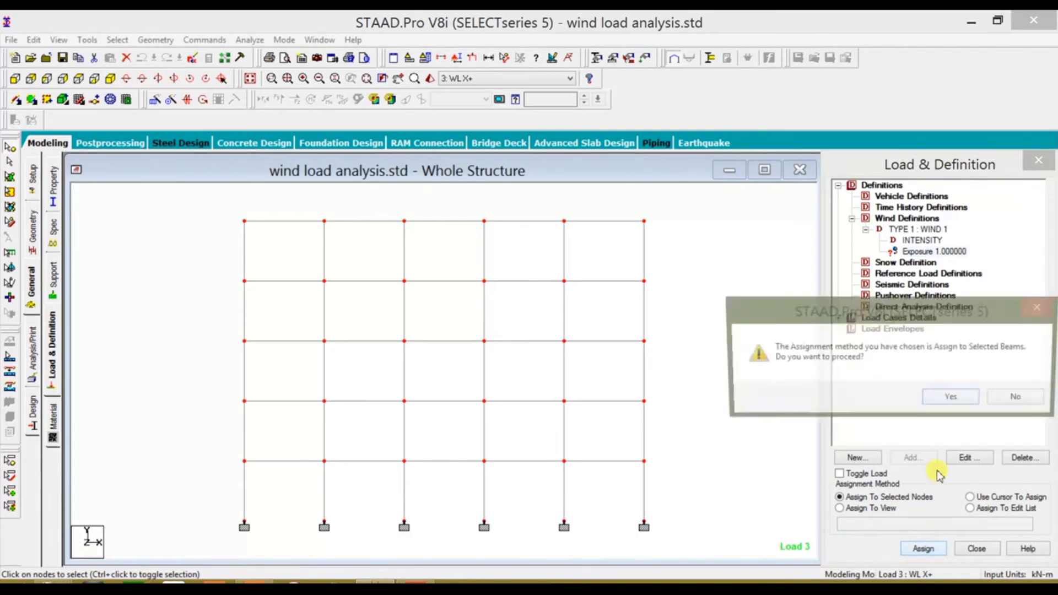
click(956, 401)
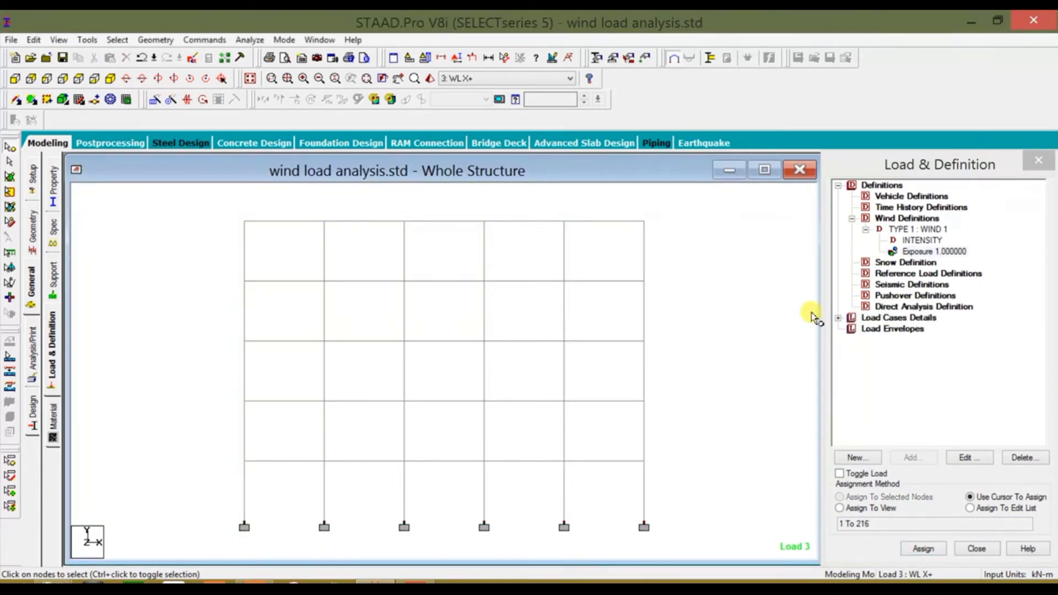
Add a type 1 wind load to case WL X+ on the X windward face with factor 1 and Y range 3 to 15 m, and display it
click(839, 185)
click(838, 196)
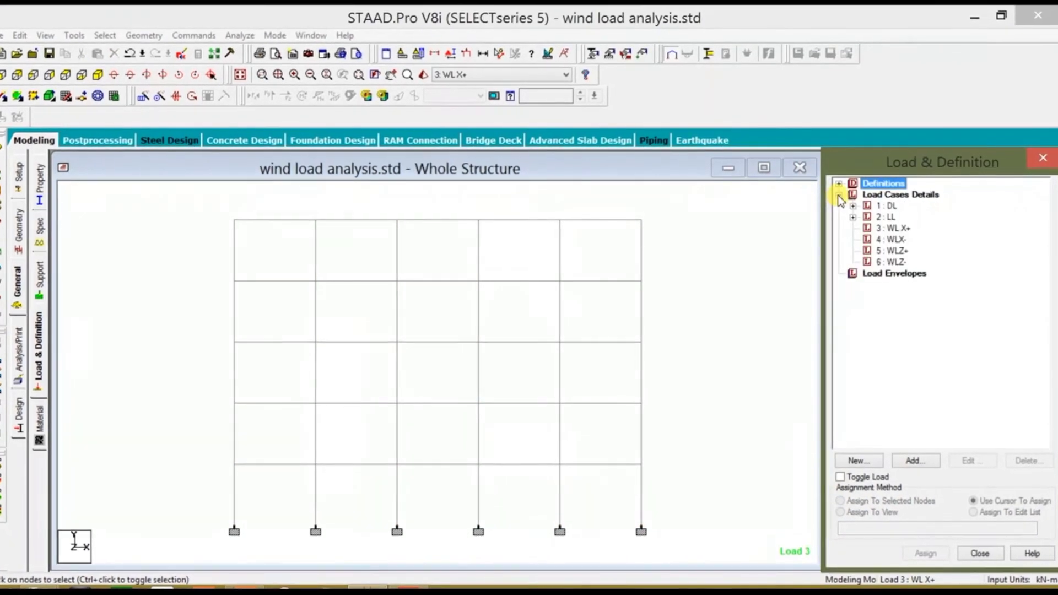
click(897, 226)
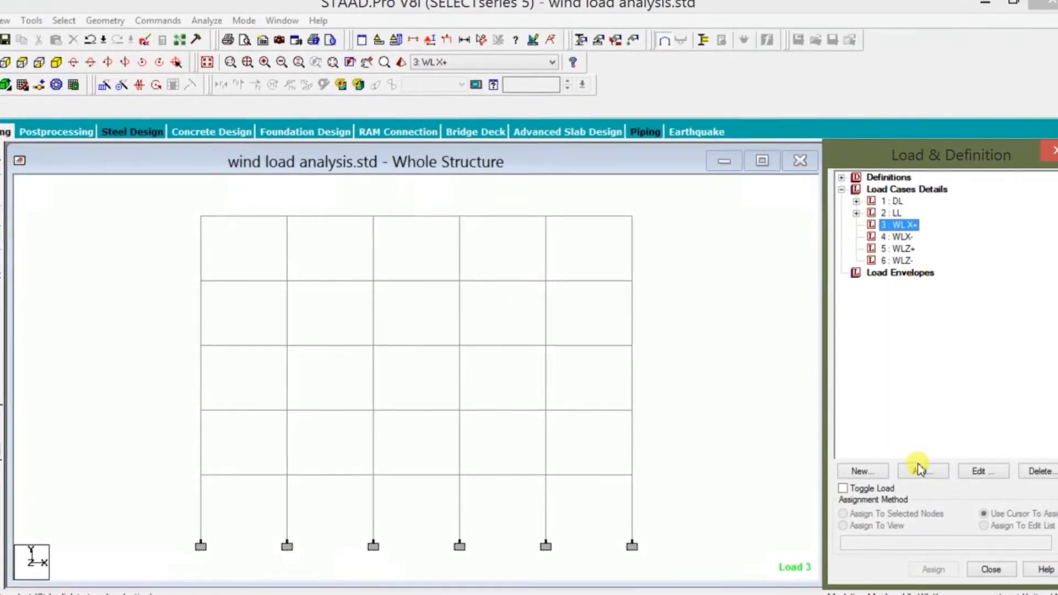
click(920, 470)
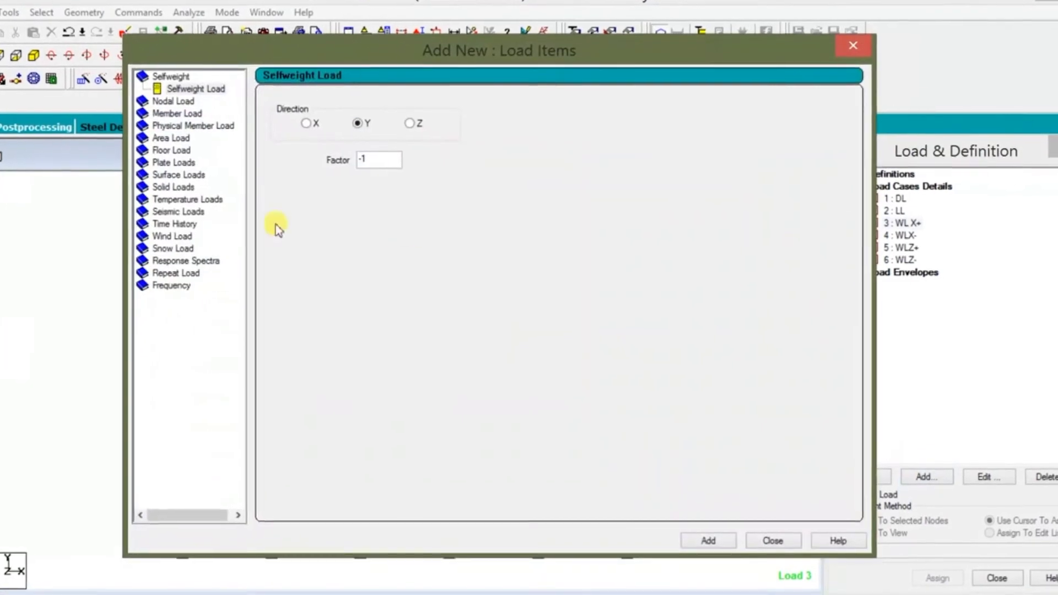
click(171, 236)
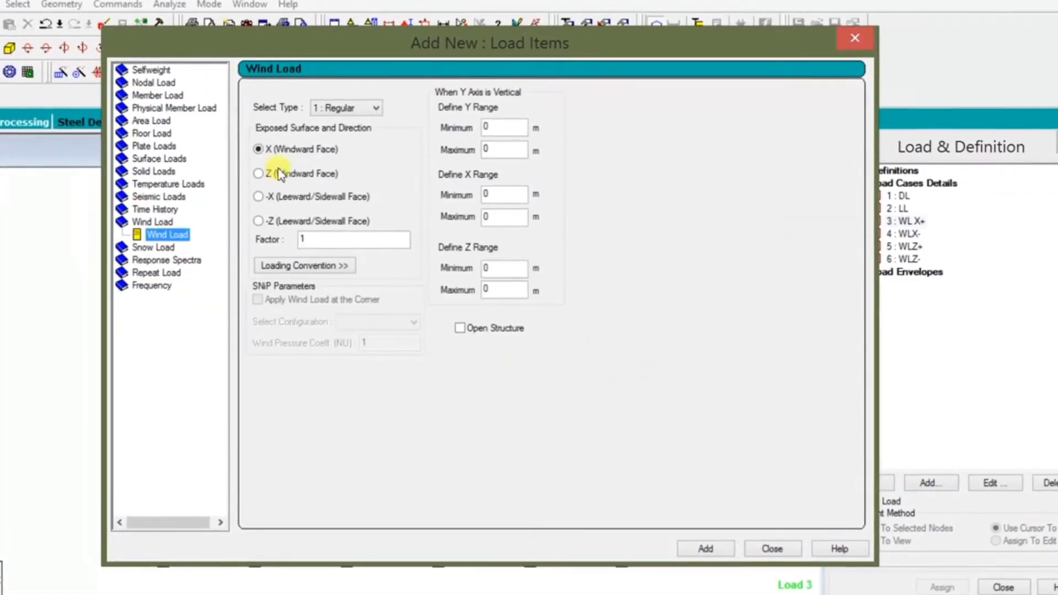
double_click(305, 239)
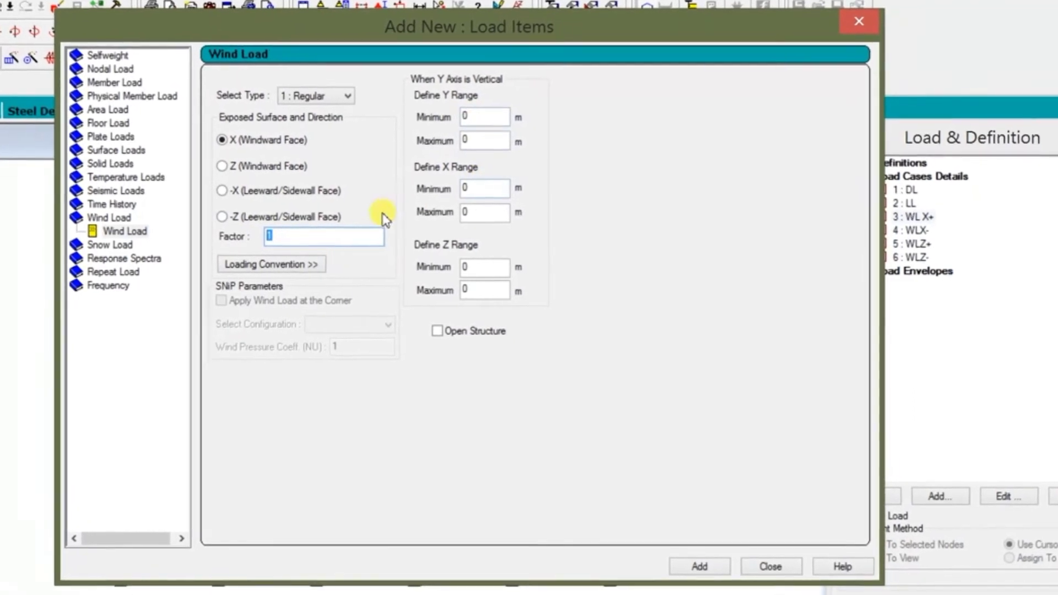
double_click(469, 117)
text(3)
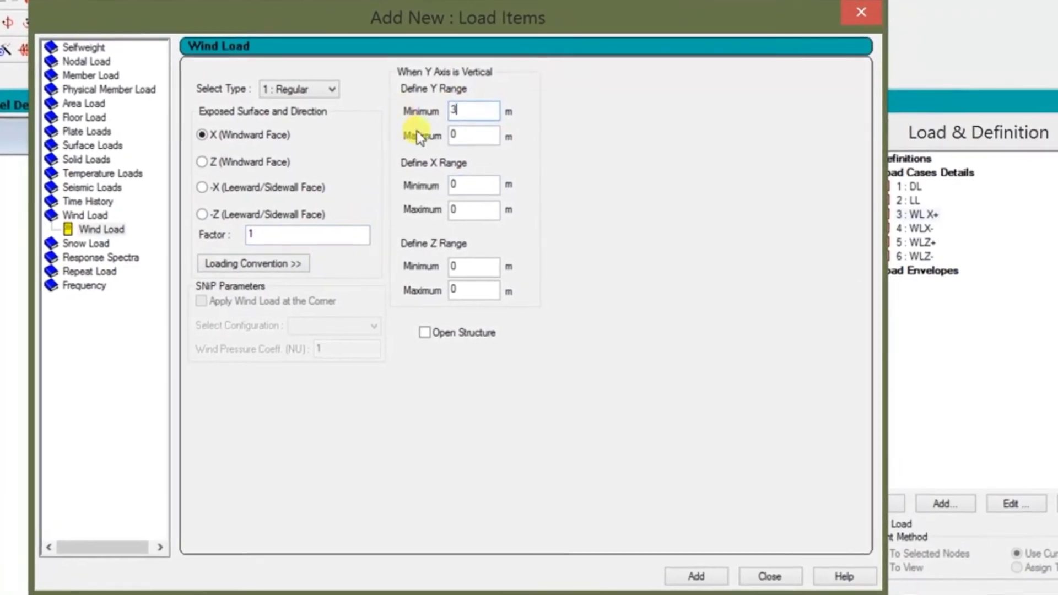
double_click(473, 136)
text(15)
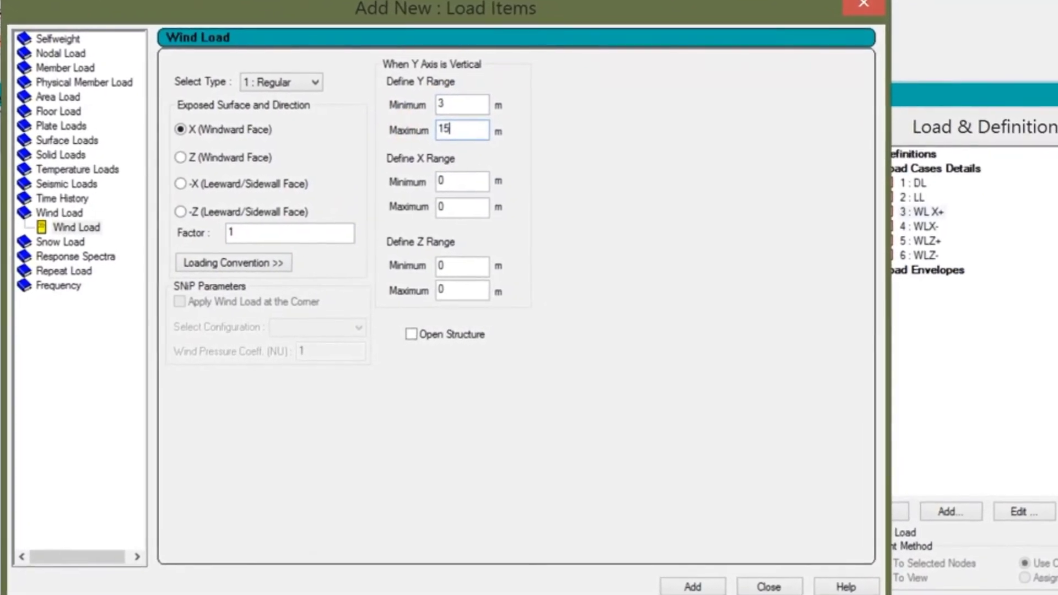
click(693, 587)
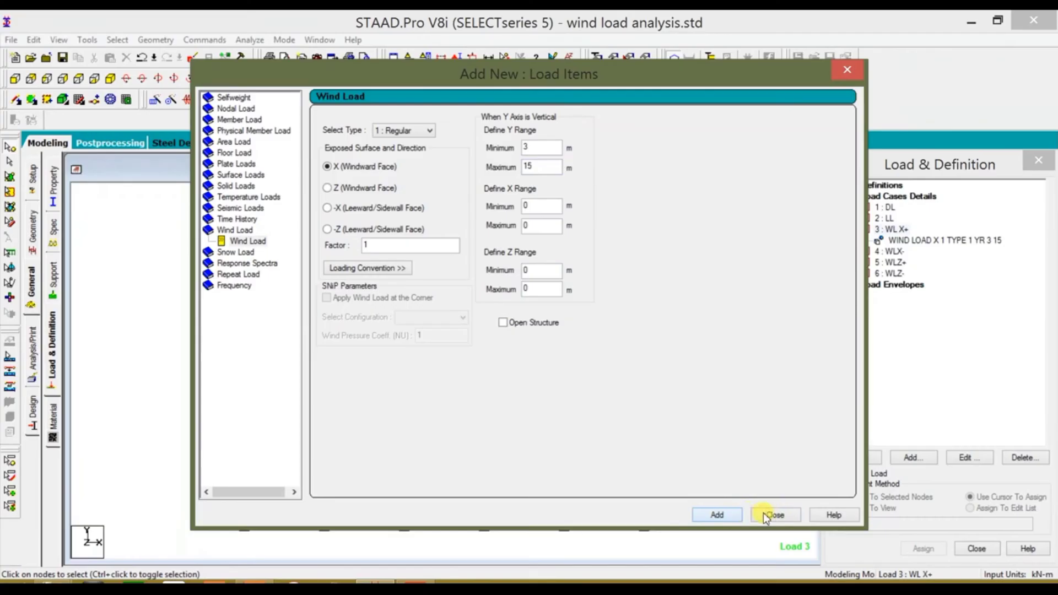
click(767, 515)
click(904, 240)
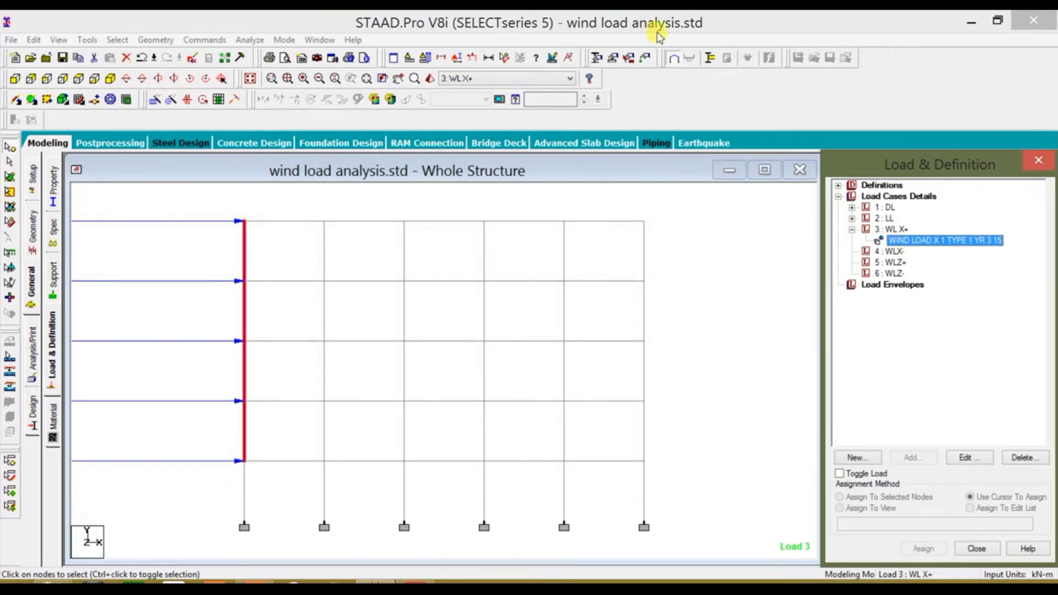
click(481, 58)
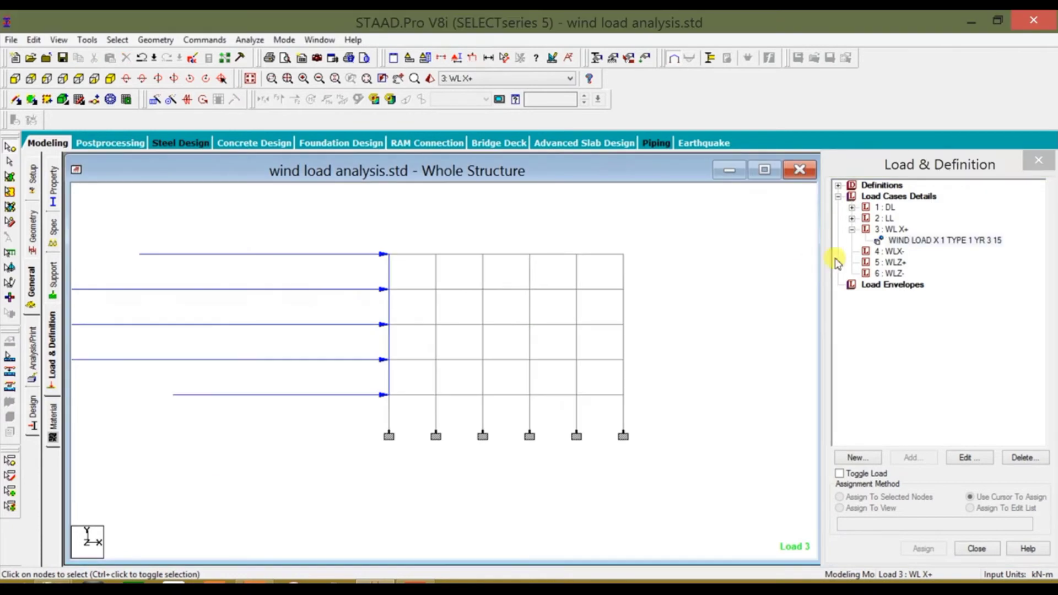
Add a type 1 wind load to case WLX- on the -X leeward face with factor -1 and Y range 3 to 15 m, and display it
click(893, 252)
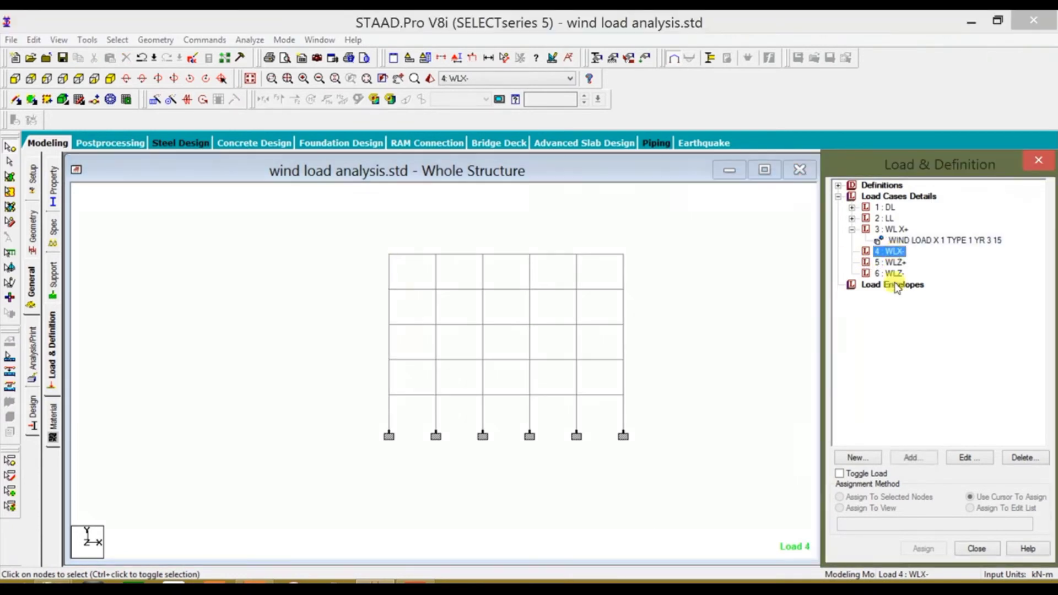
click(910, 459)
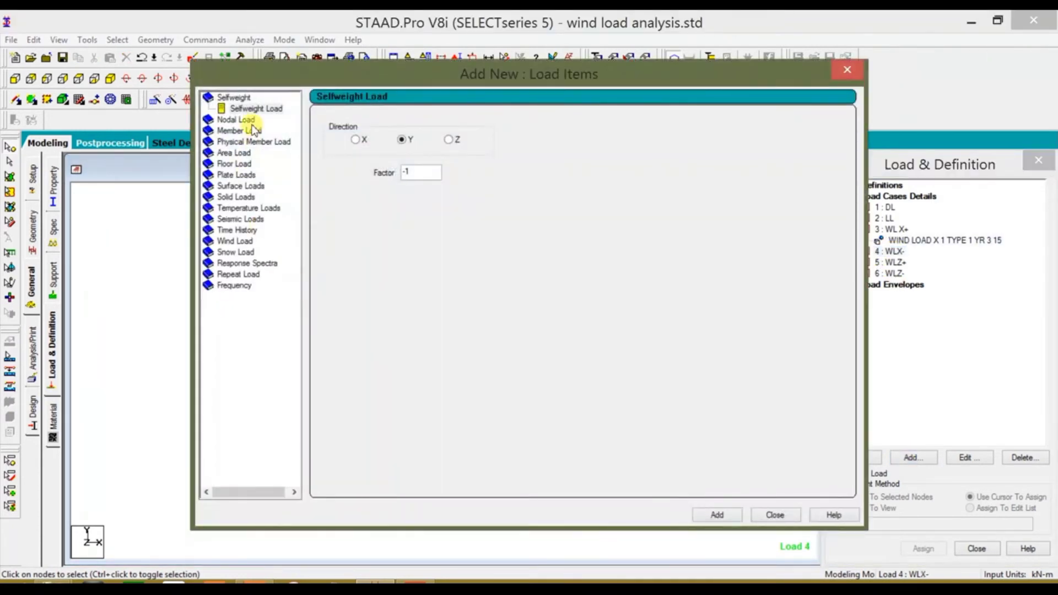
click(243, 241)
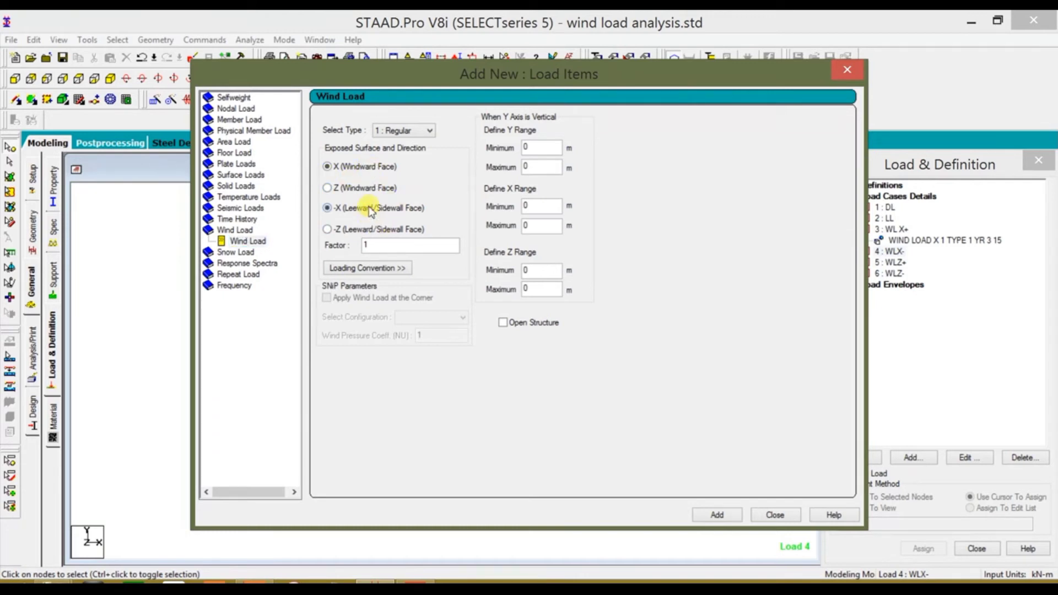
double_click(367, 245)
text(3)
key(Tab)
click(721, 514)
click(769, 516)
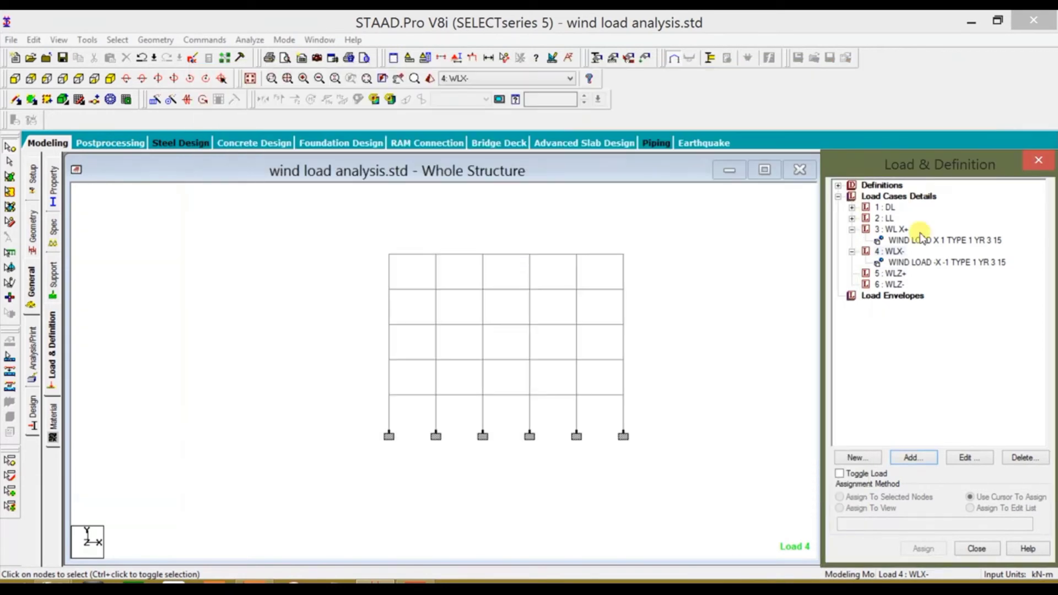
click(946, 264)
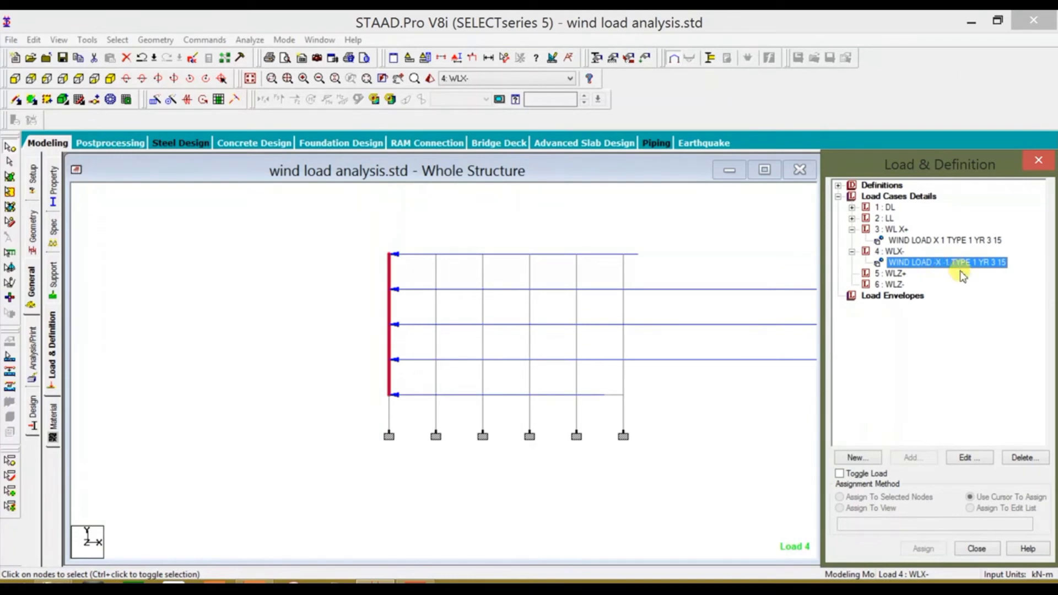
Add a type 1 wind load to case WLZ+ on the Z windward face, factor 1, Y range 3 to 15 m, and display it isometrically
click(885, 273)
click(916, 458)
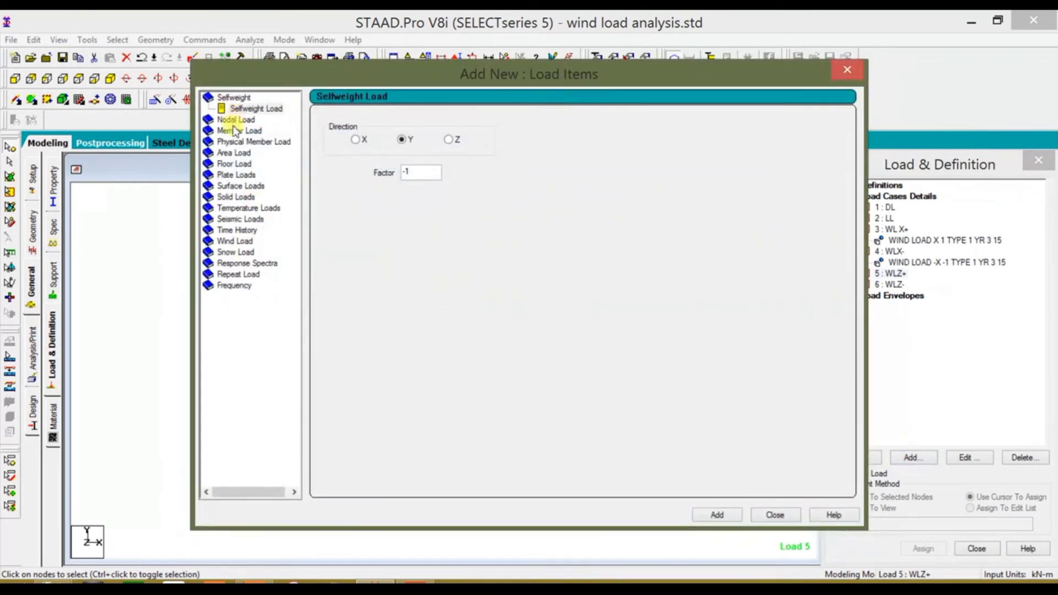
click(235, 241)
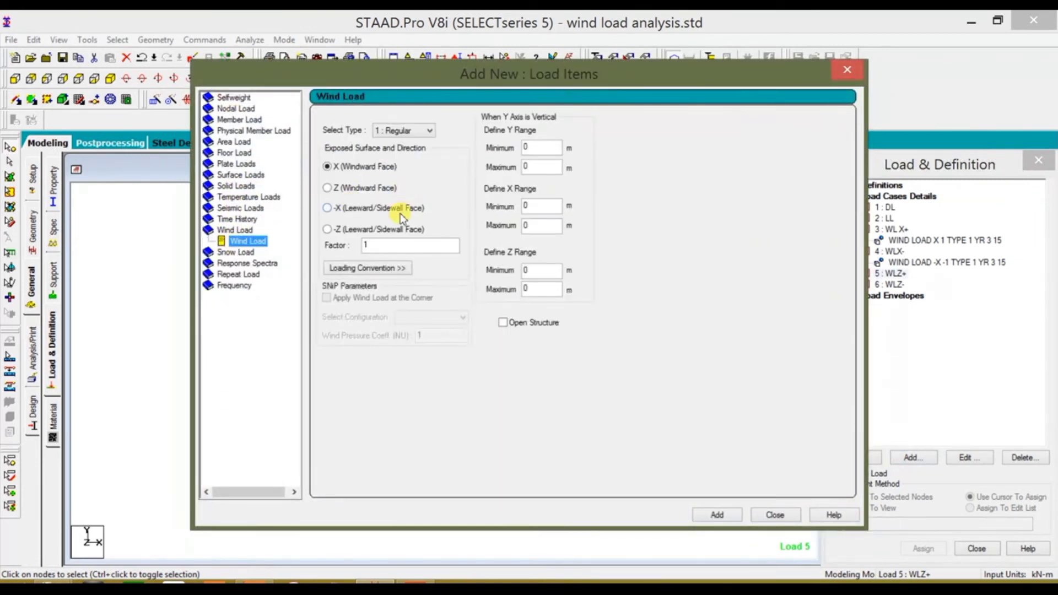
click(369, 190)
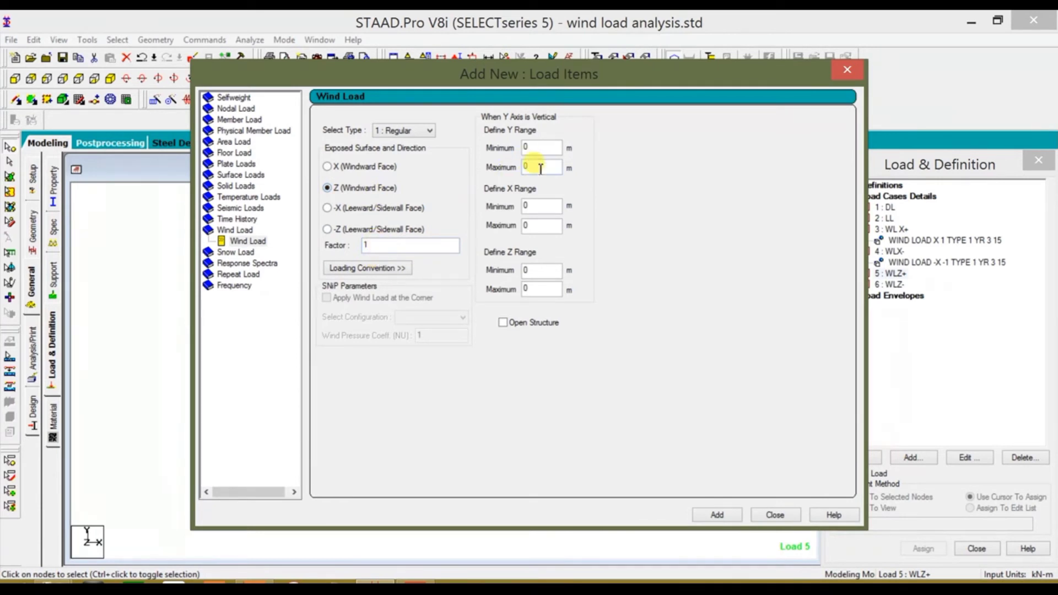
double_click(541, 147)
text(3 )
text(15)
click(716, 514)
click(775, 514)
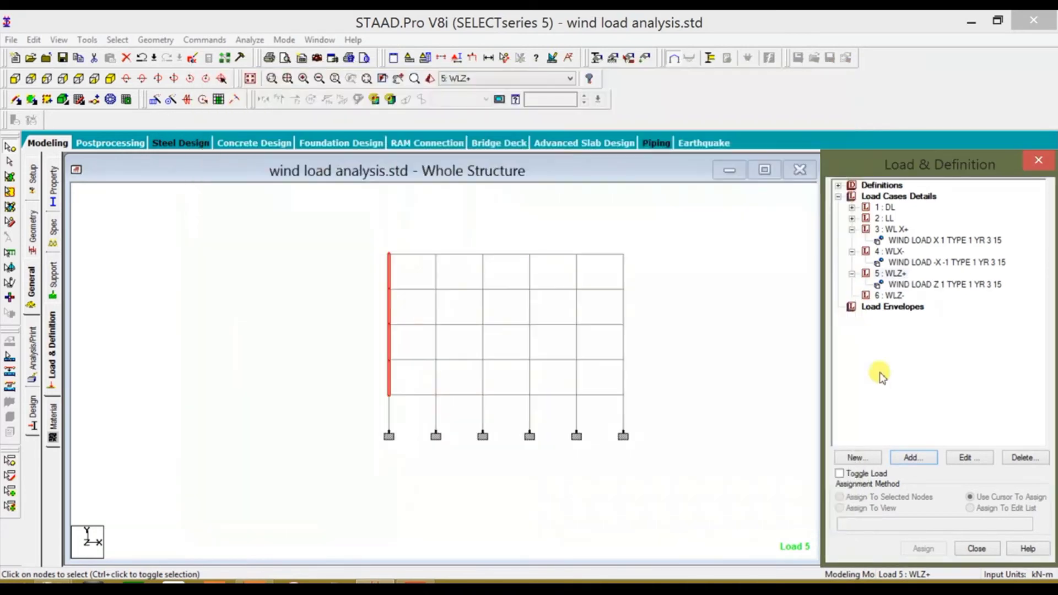
click(897, 285)
click(110, 79)
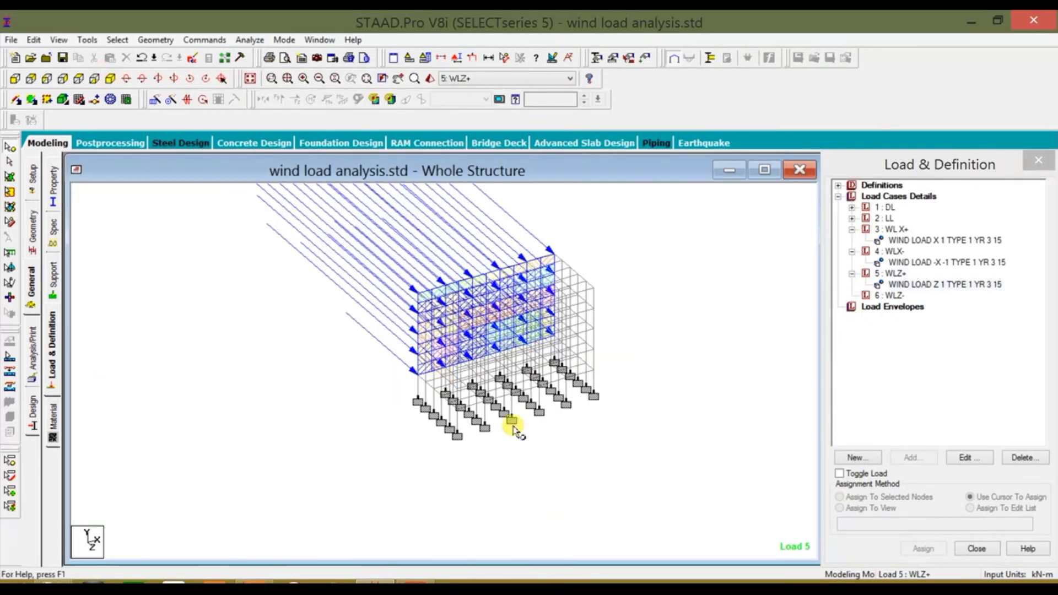
scroll(568, 461, down, 1)
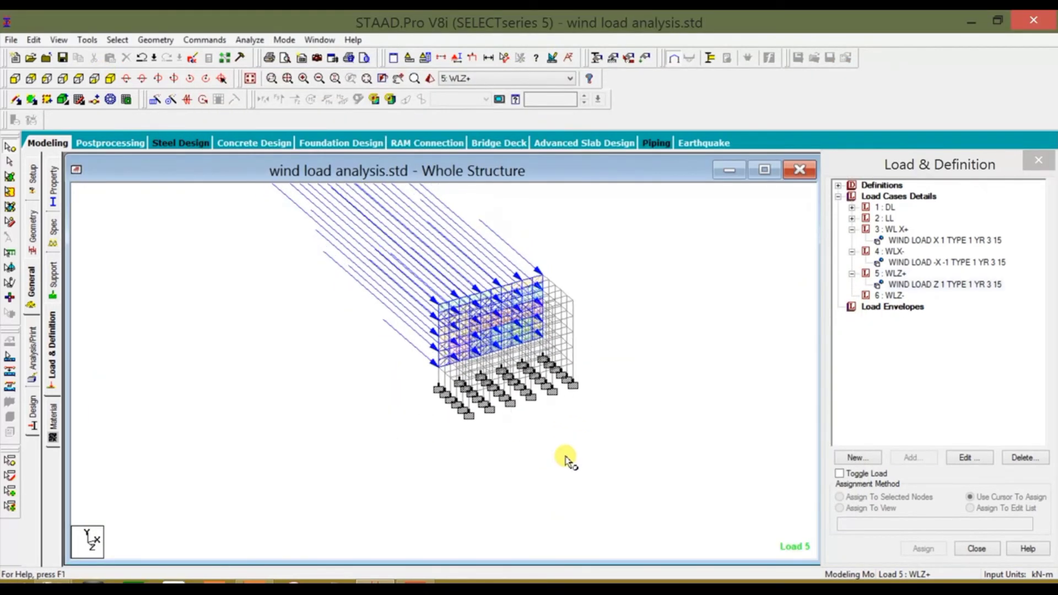
click(948, 285)
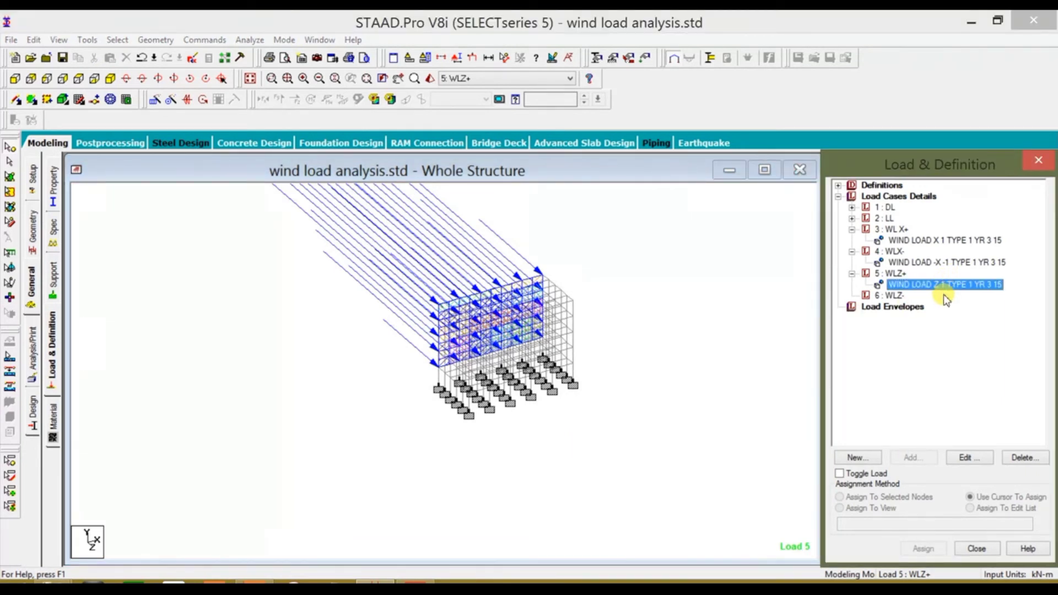
Add a type 1 wind load to case WLZ- on the -Z leeward face with factor -1 and Y range 3 to 15 m, declining the auto save
click(893, 296)
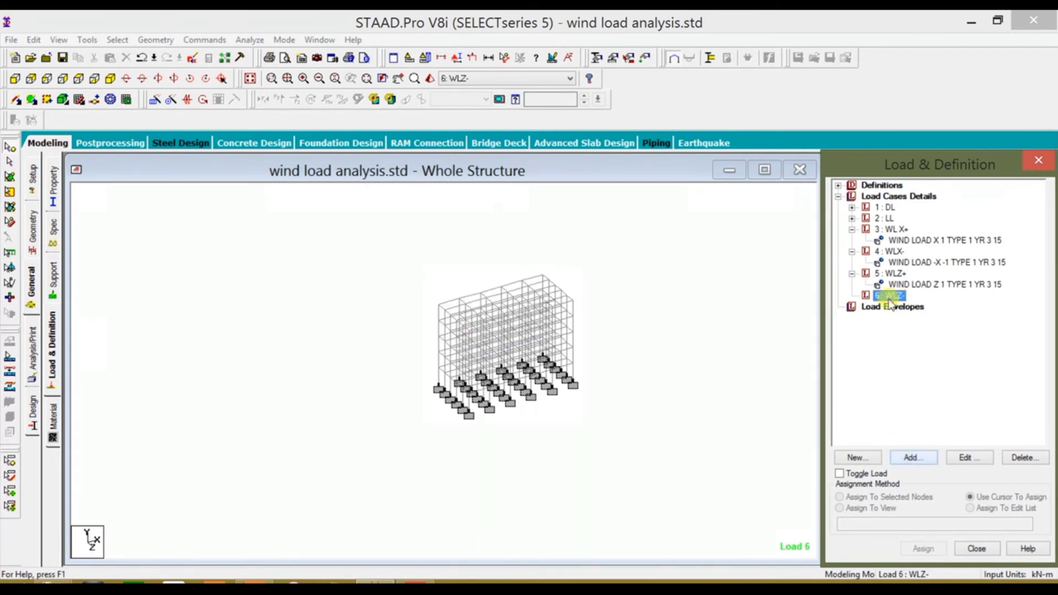
click(912, 457)
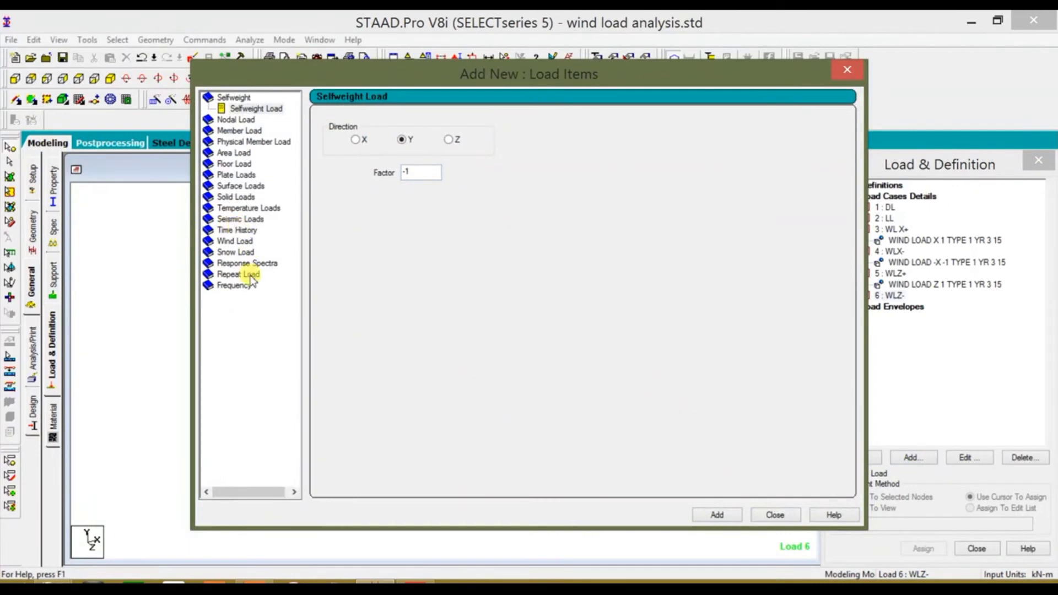
click(236, 241)
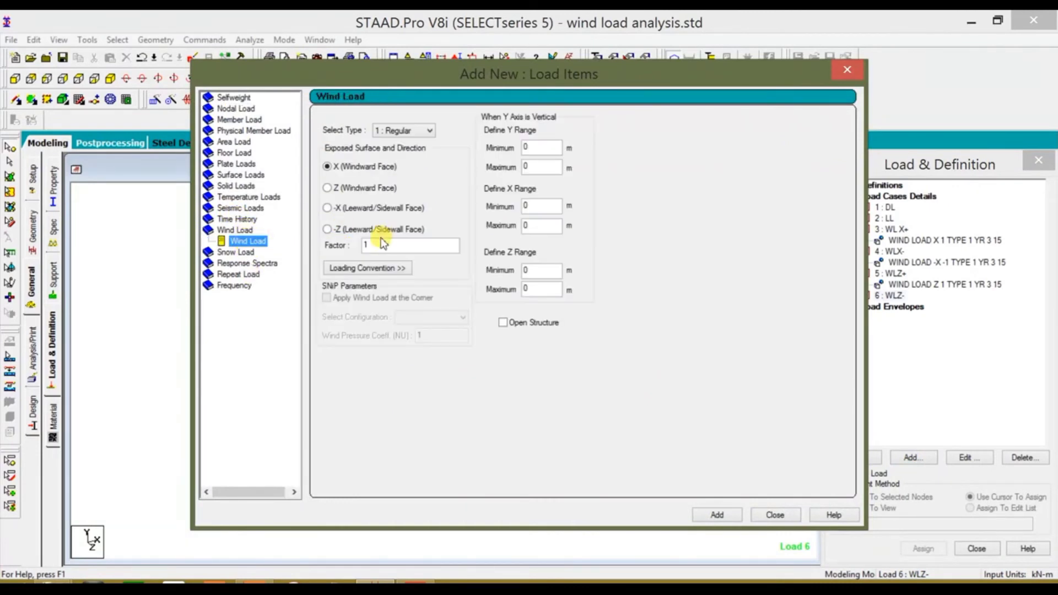
click(365, 230)
double_click(389, 245)
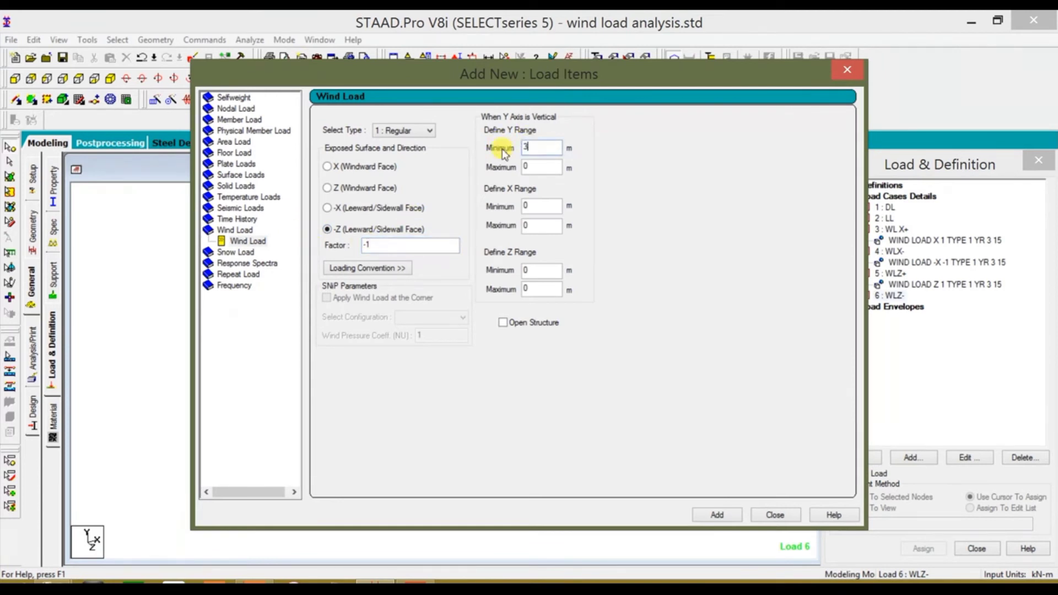
double_click(551, 168)
click(736, 516)
click(774, 515)
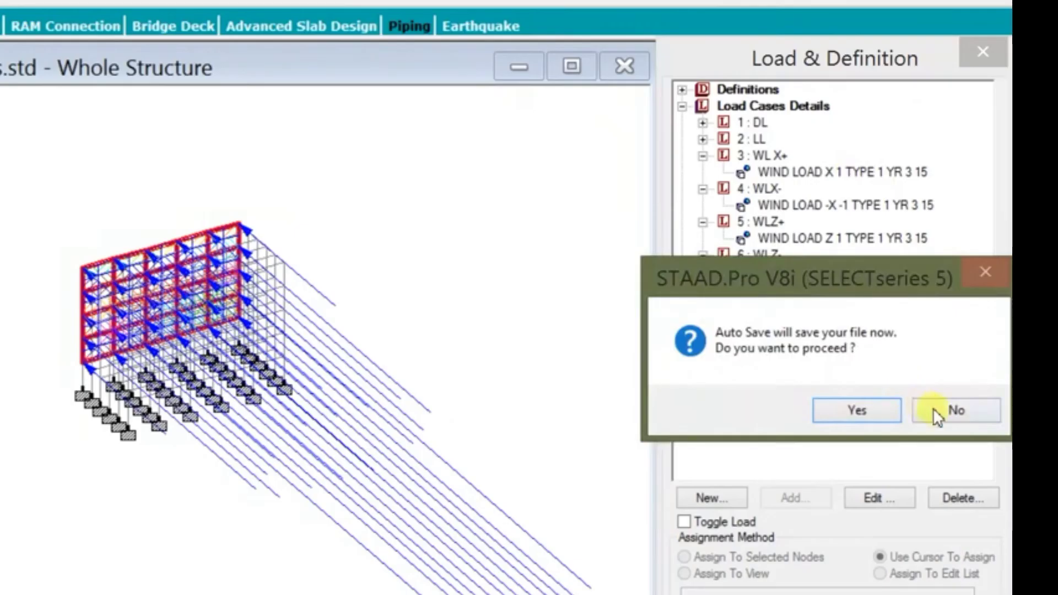
click(1014, 399)
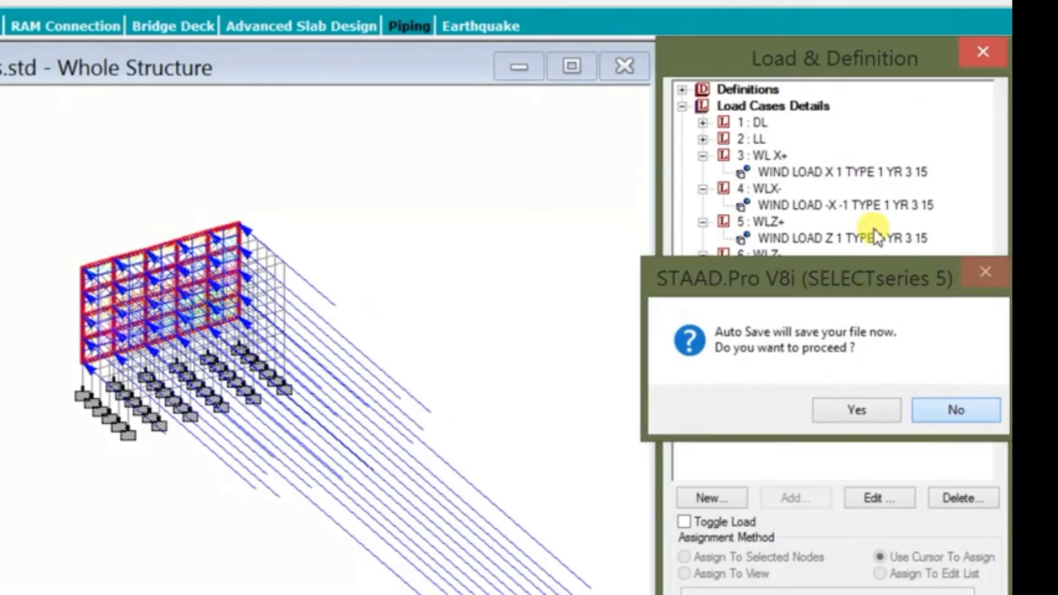
Review the directions of the WL X+, WLX-, WLZ+ and WLZ- wind loads one by one on the isometric frame
click(820, 172)
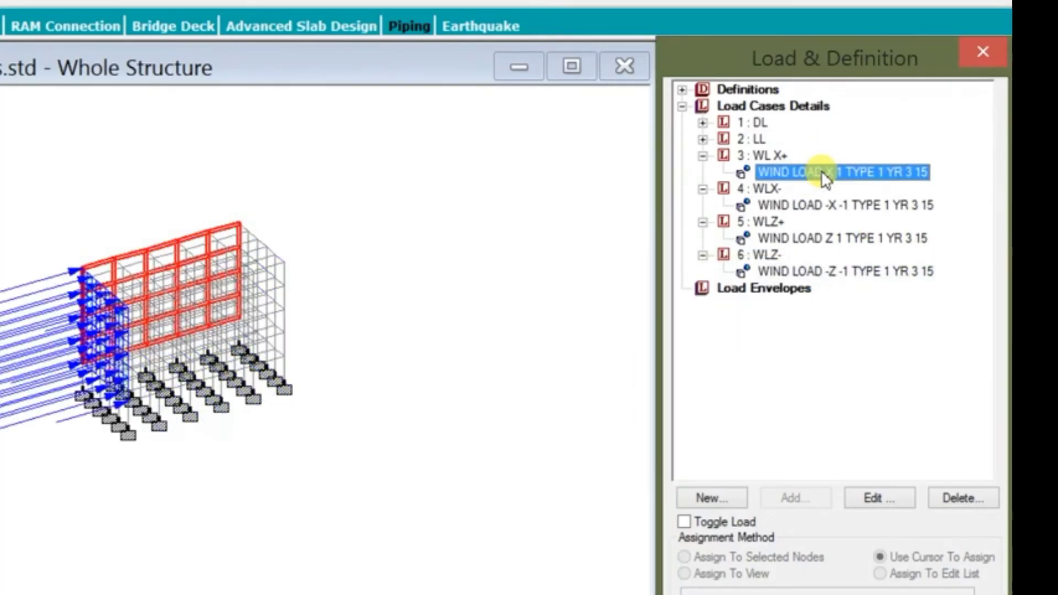
click(827, 206)
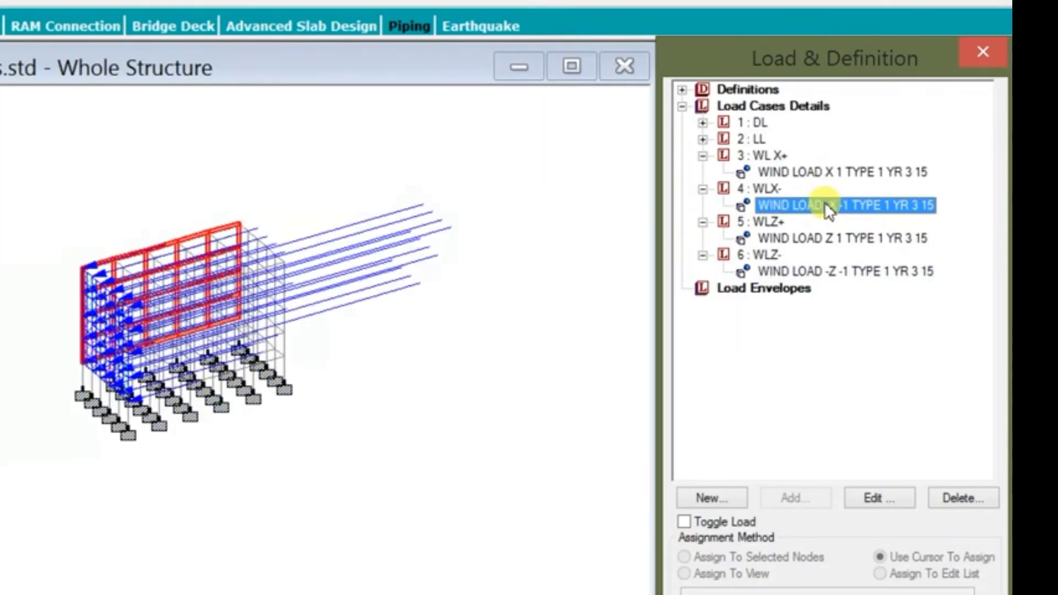
click(826, 240)
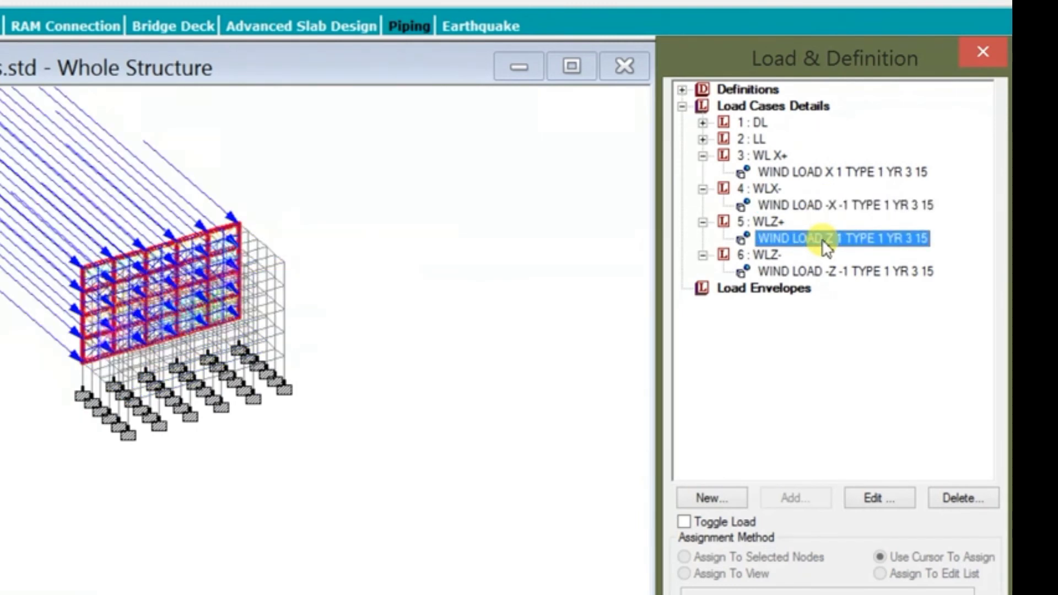
click(822, 274)
click(447, 290)
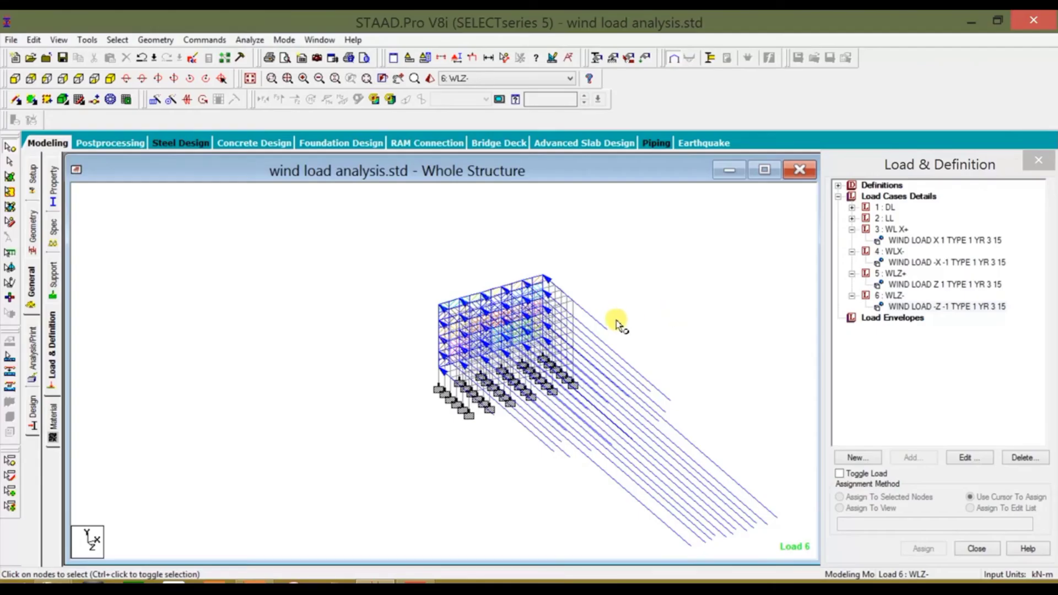
scroll(353, 287, up, 5)
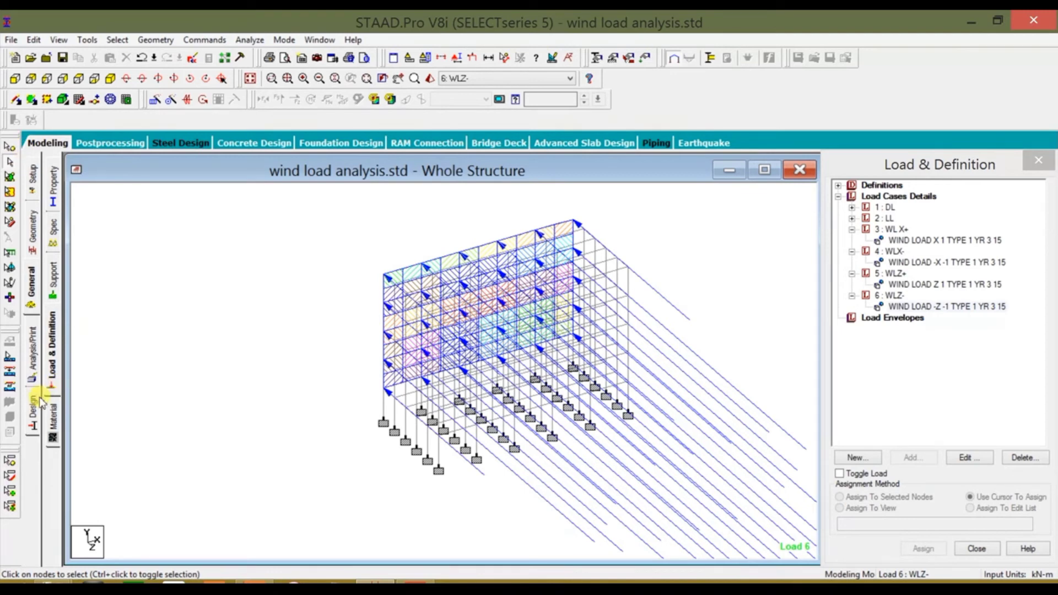
Add a Perform Analysis command with the No Print option to the model's analysis commands
click(32, 361)
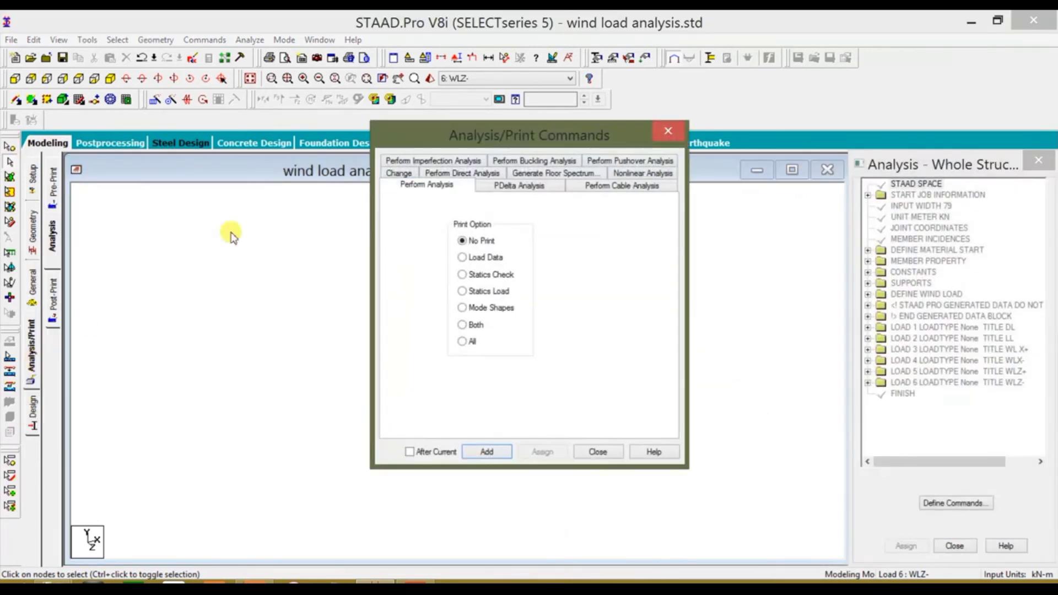
click(487, 452)
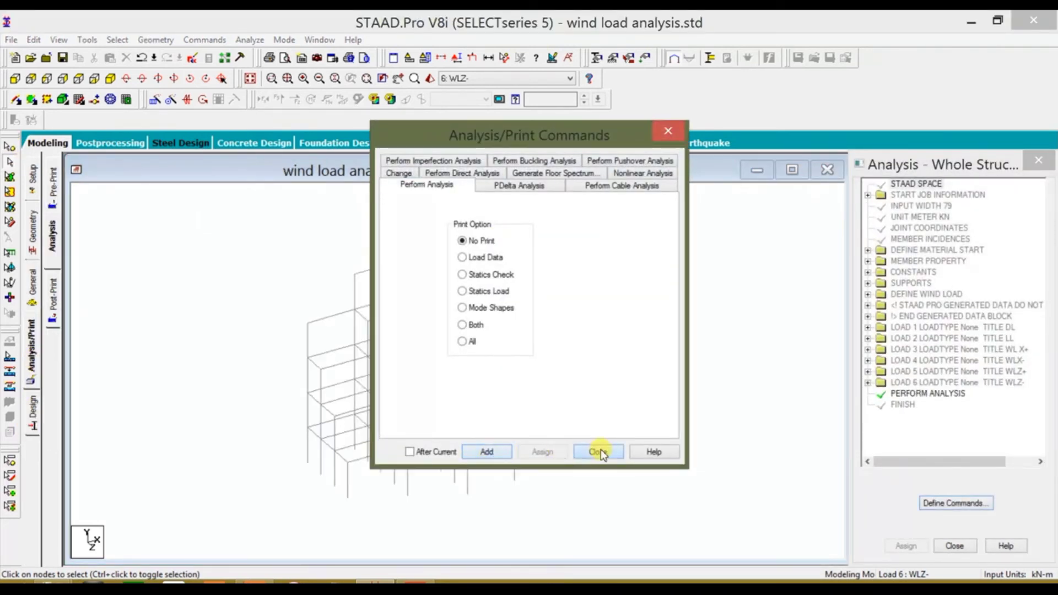
Run the analysis, saving the modified structure, and go to post-processing mode with all six load cases selected
click(598, 452)
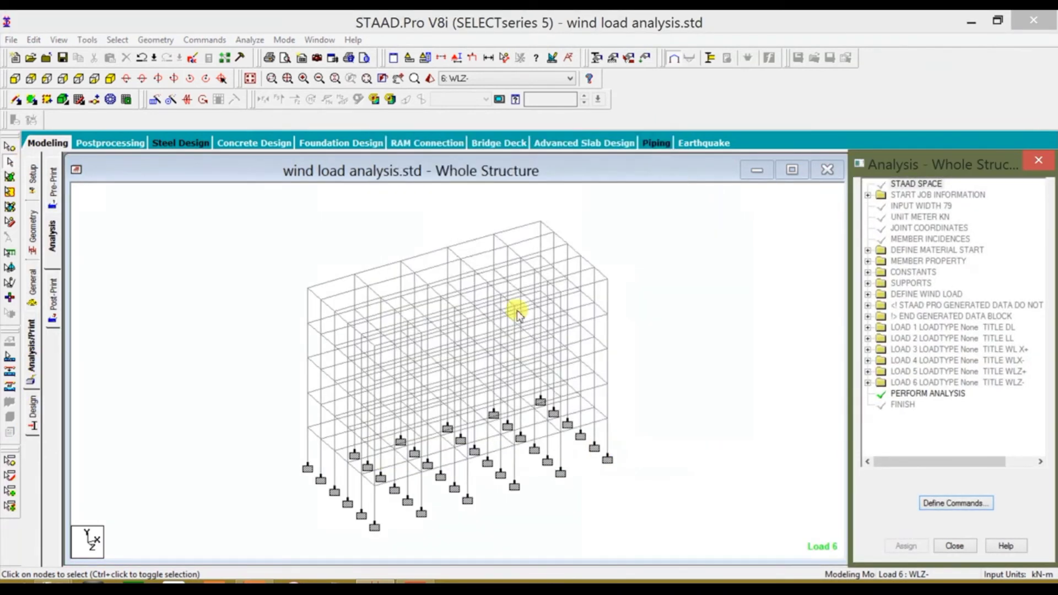
click(243, 41)
click(273, 56)
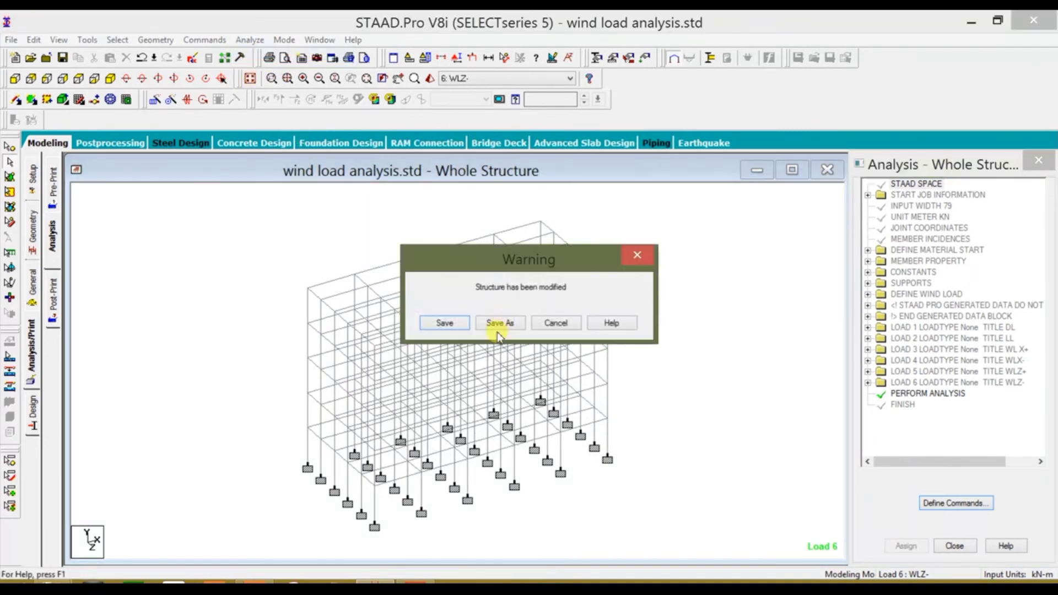
click(441, 322)
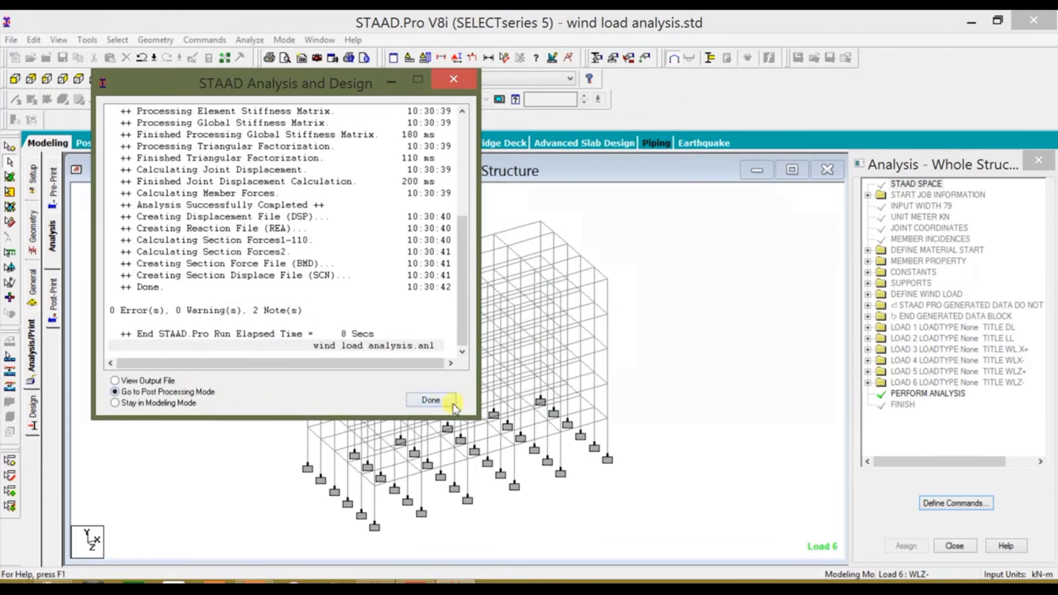
click(434, 401)
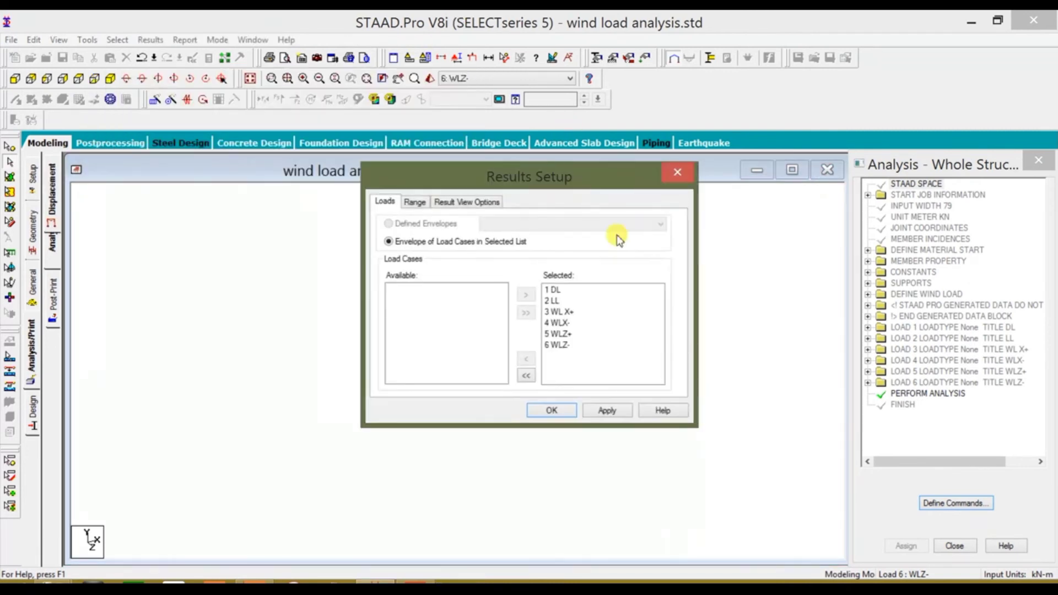
click(551, 411)
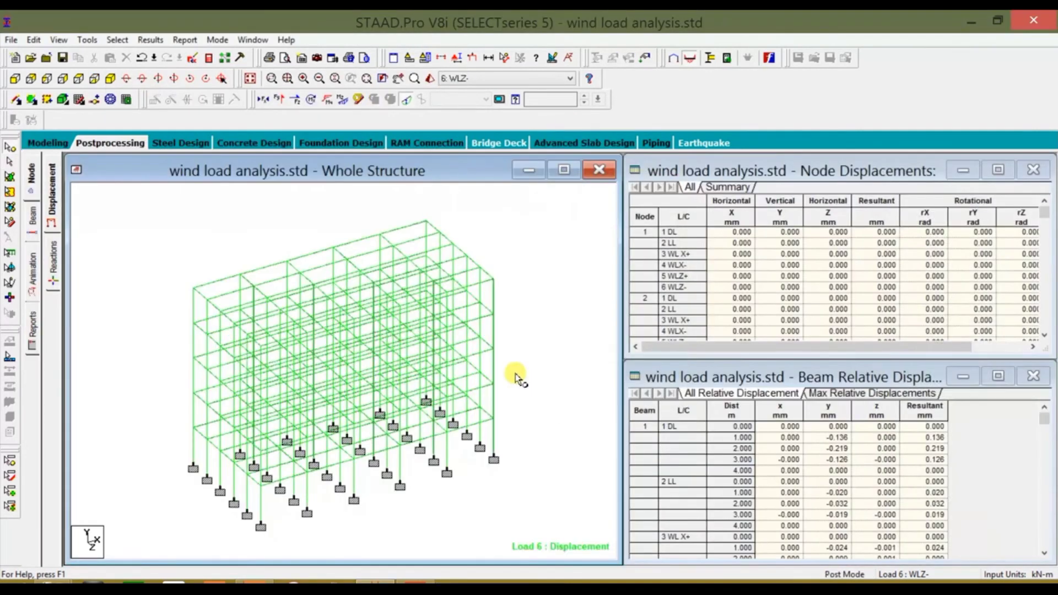
Enlarge the whole-structure view and examine the frame's deflected shape under the LL and DL load cases
click(565, 171)
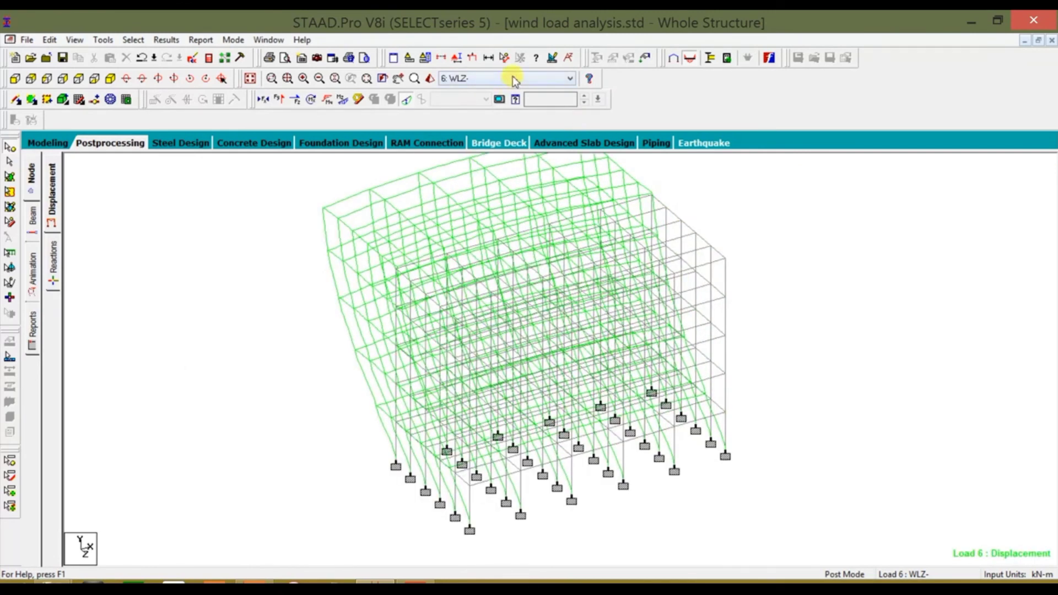
click(514, 79)
click(512, 97)
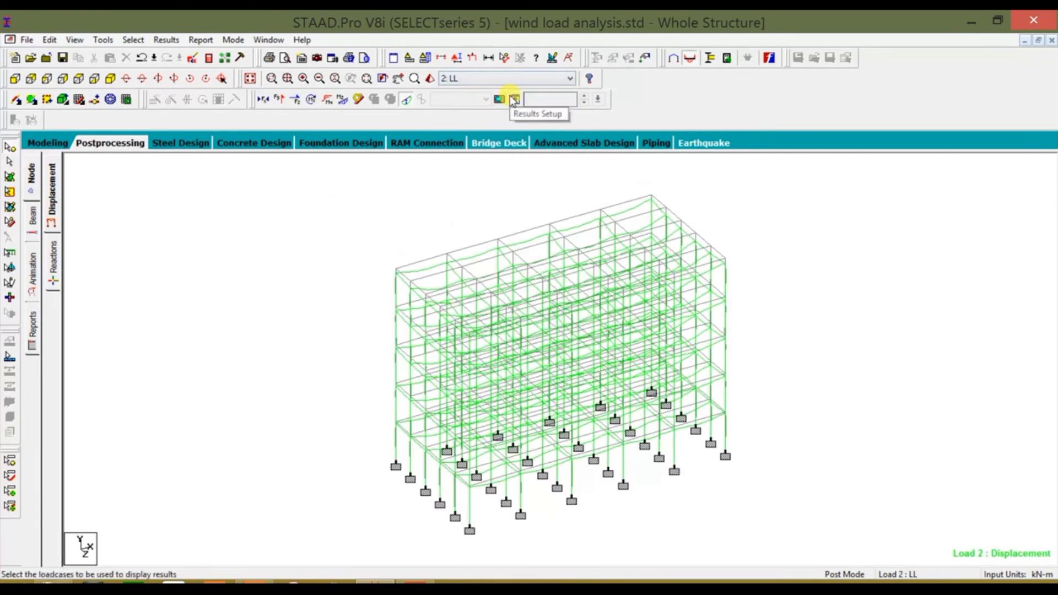
click(507, 80)
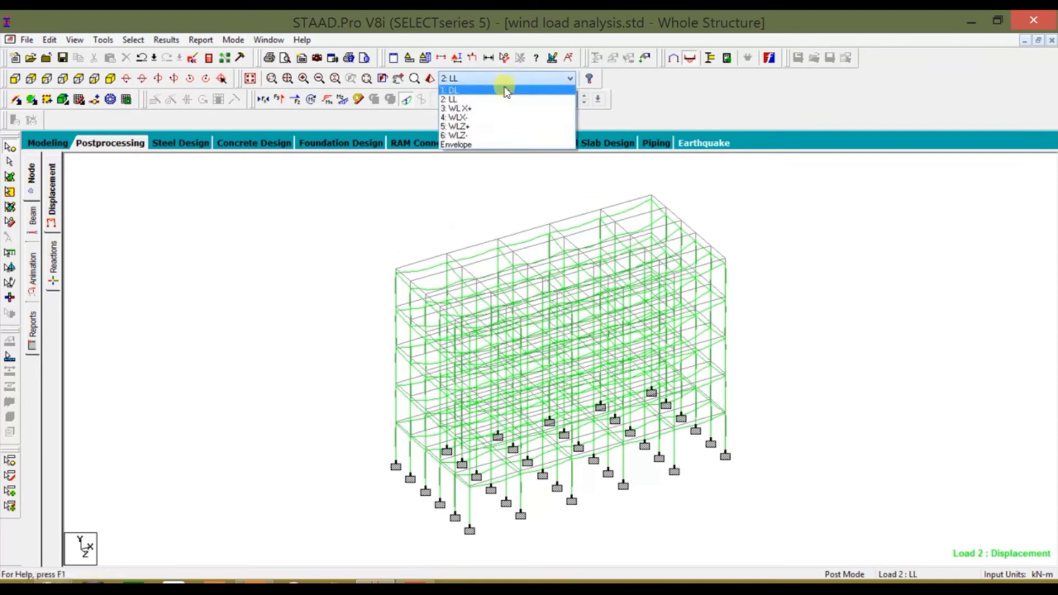
click(505, 91)
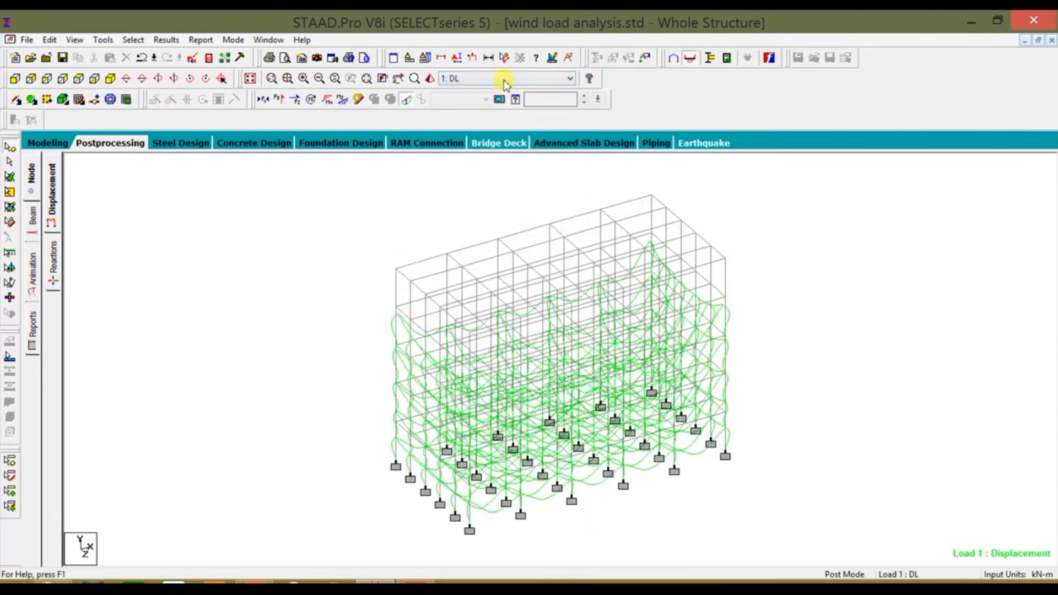
click(506, 82)
click(504, 99)
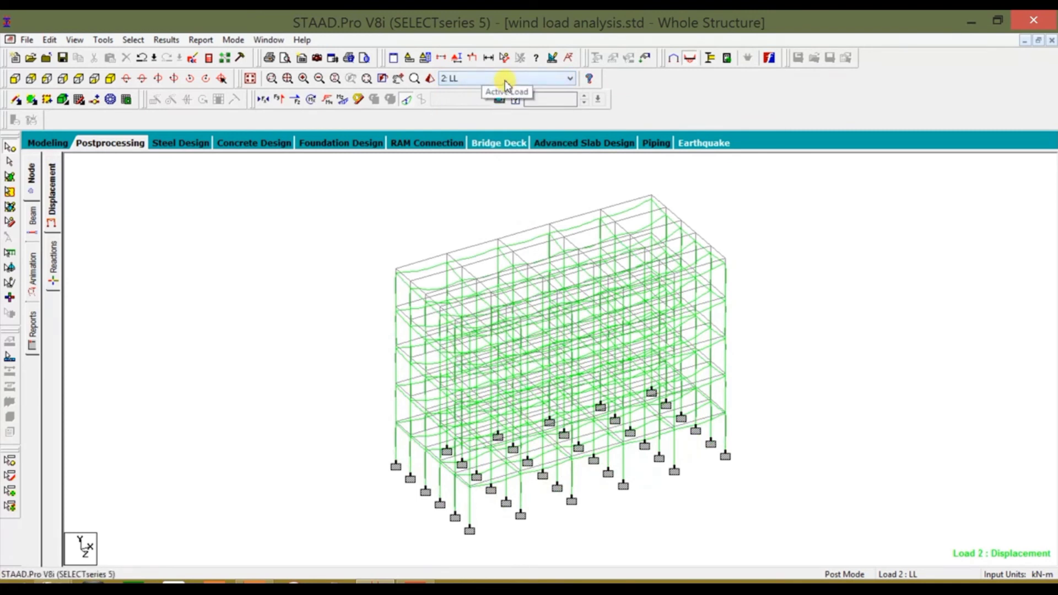
Examine the frame's deflected shape under the wind load cases, finishing on WL X+
click(505, 80)
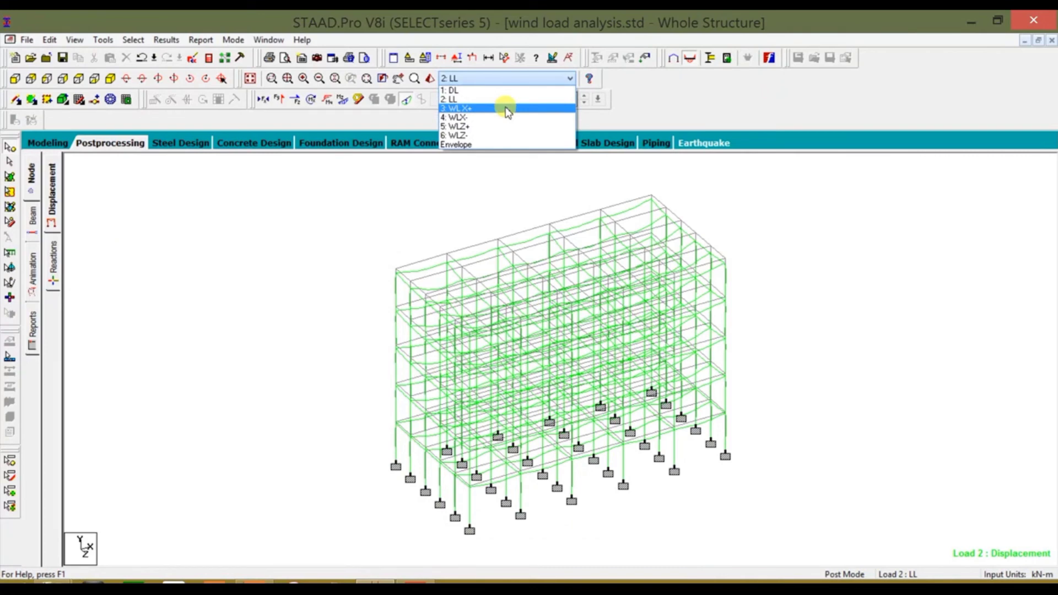
click(508, 109)
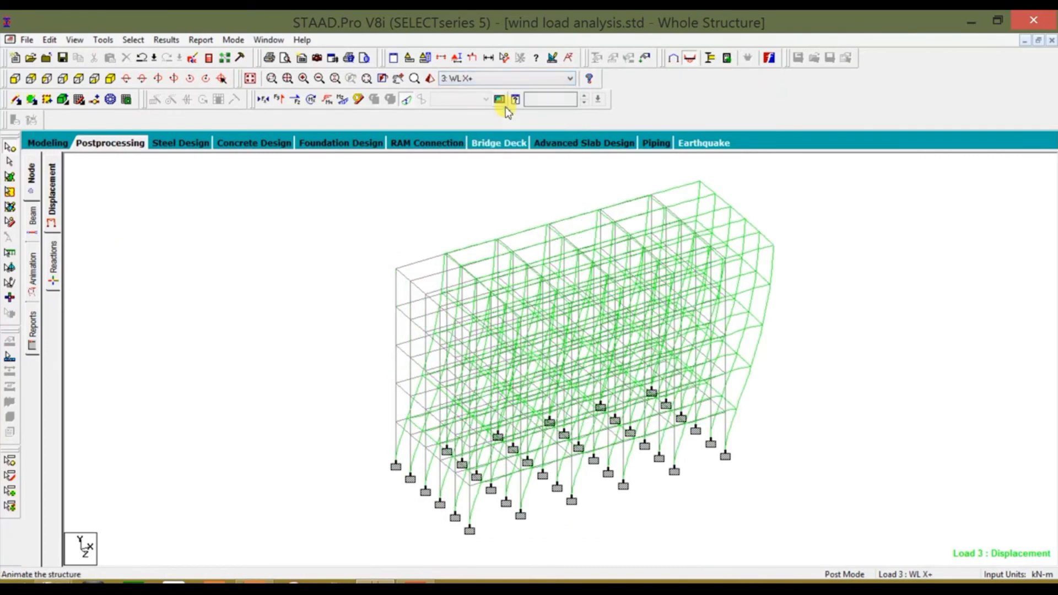
click(485, 78)
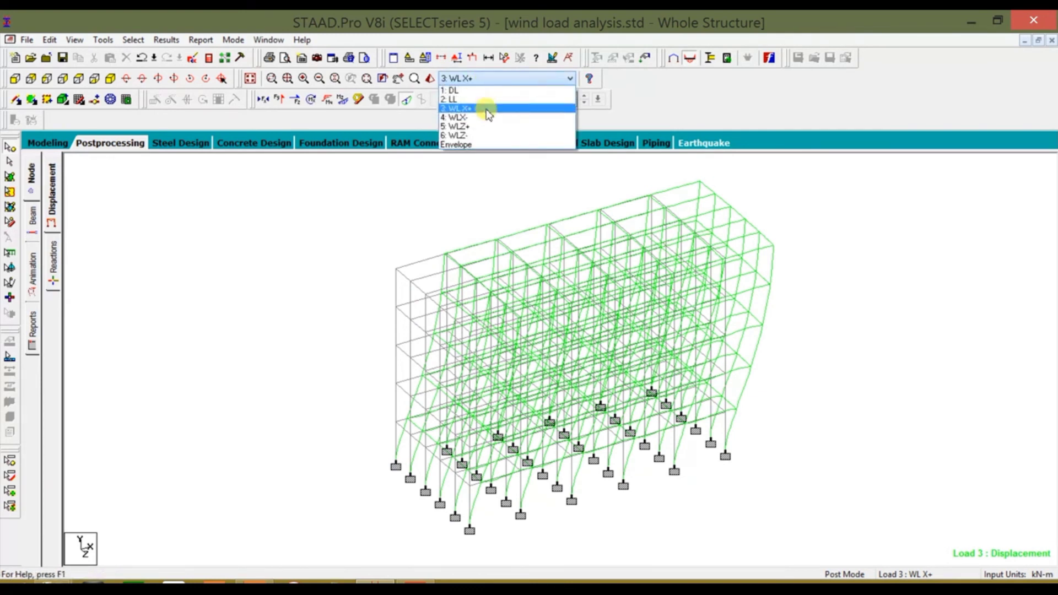
click(486, 109)
click(491, 81)
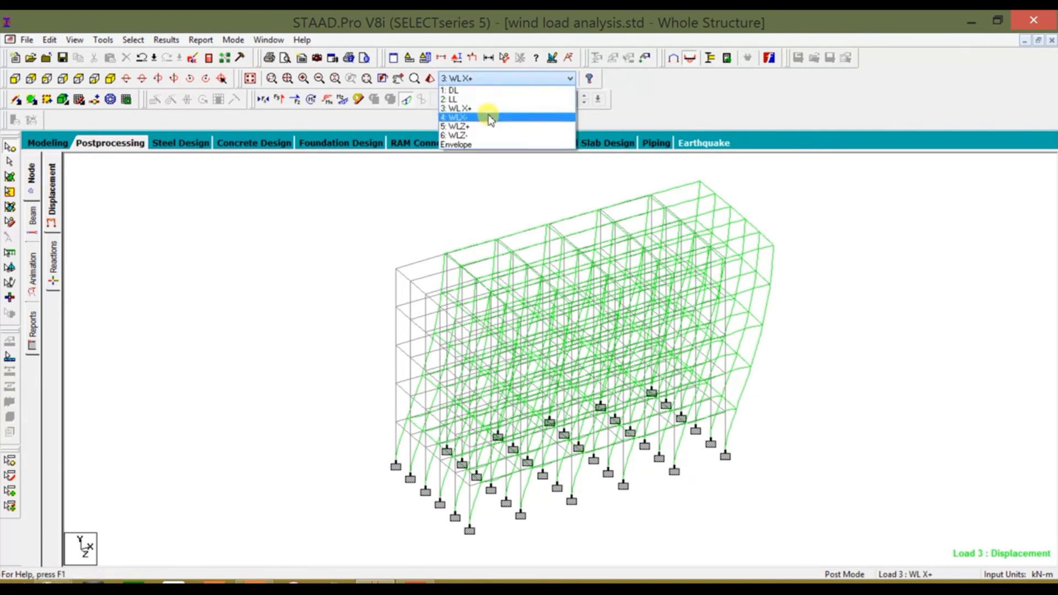
scroll(489, 122, down, 3)
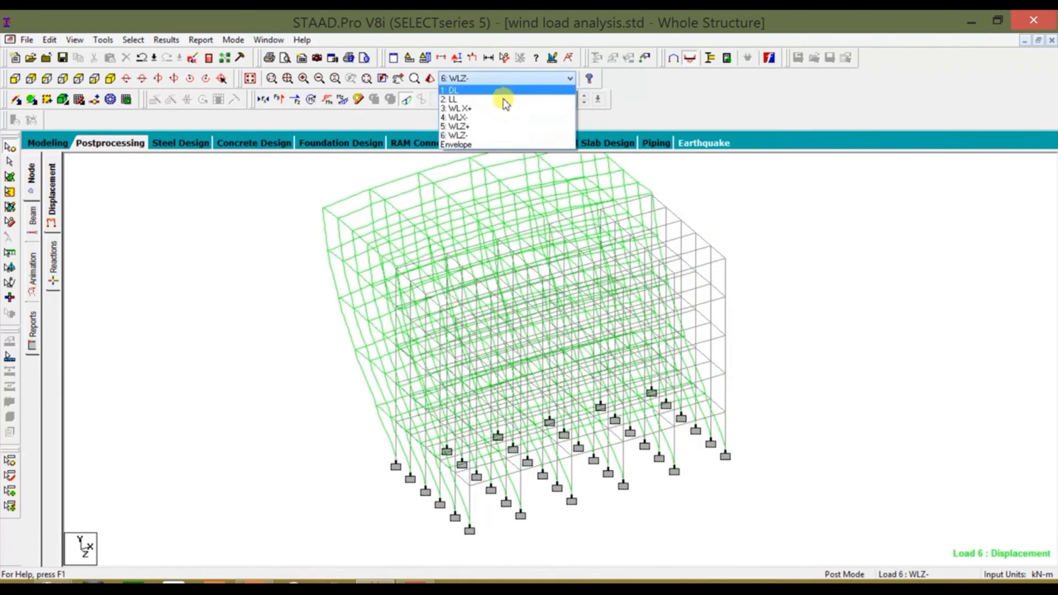
click(460, 108)
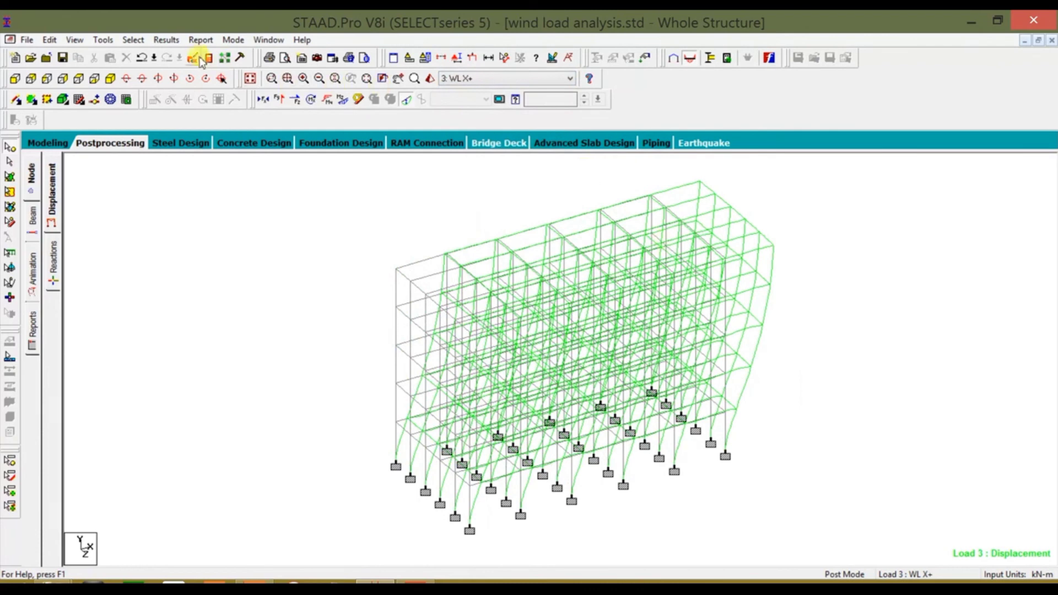
Annotate all beams with max resultant displacement and maximum combined bending and axial stress for WL X+, and inspect the labels on the frame
click(167, 41)
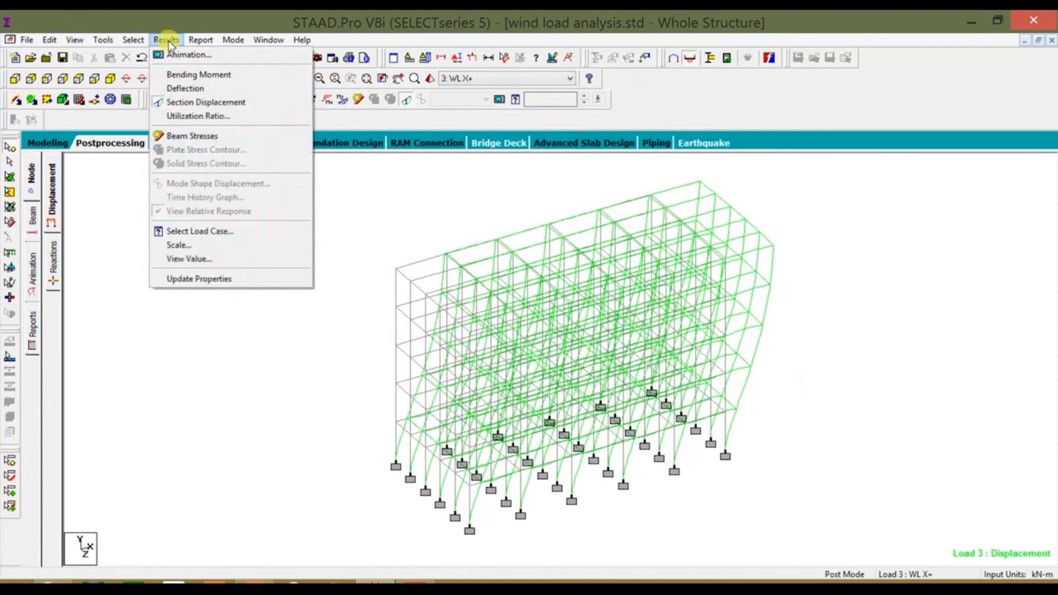
click(198, 263)
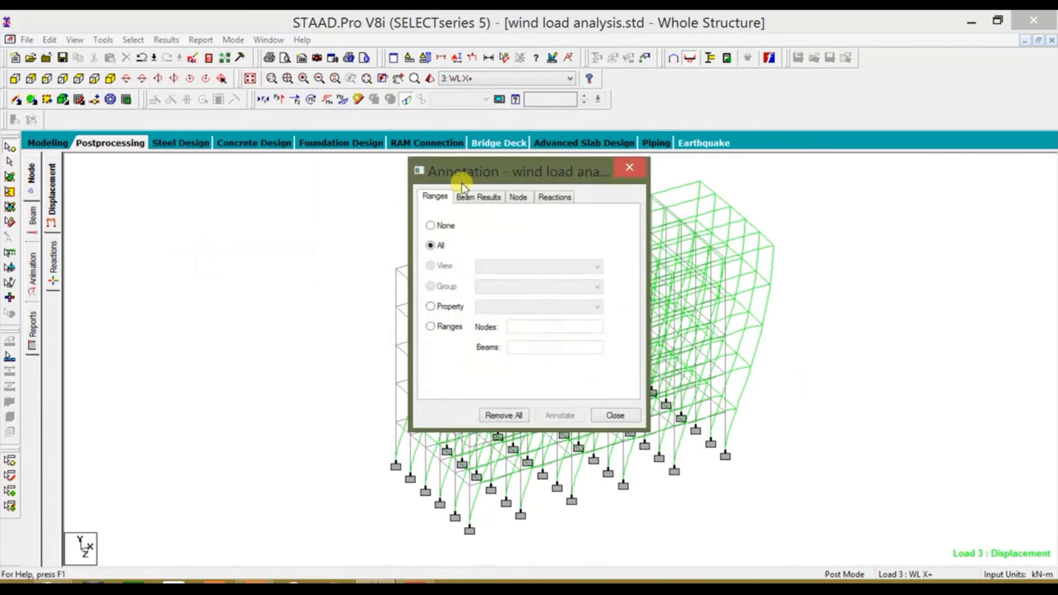
click(483, 198)
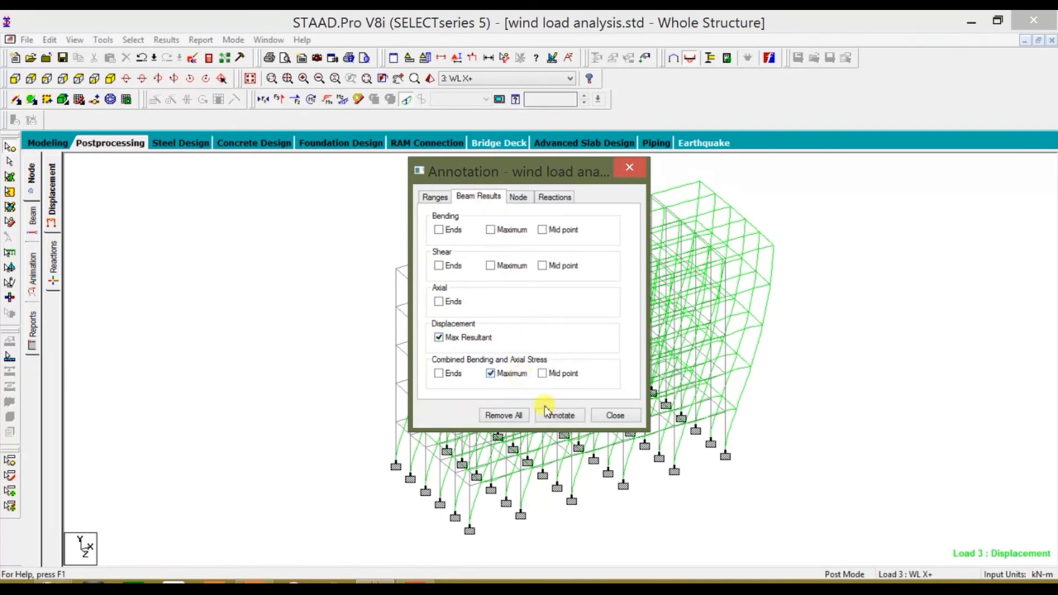
click(551, 418)
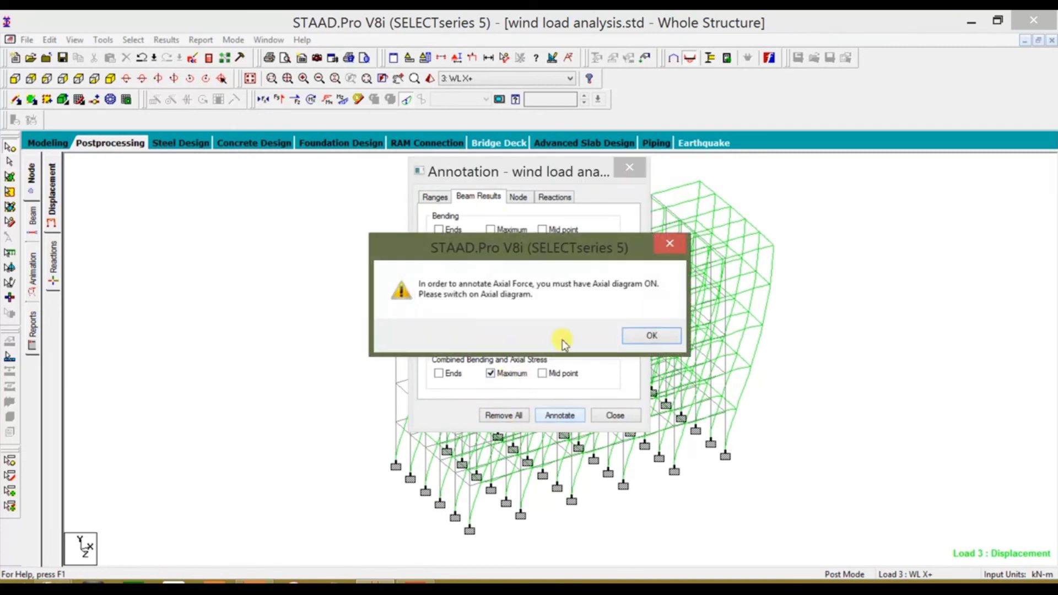
click(649, 338)
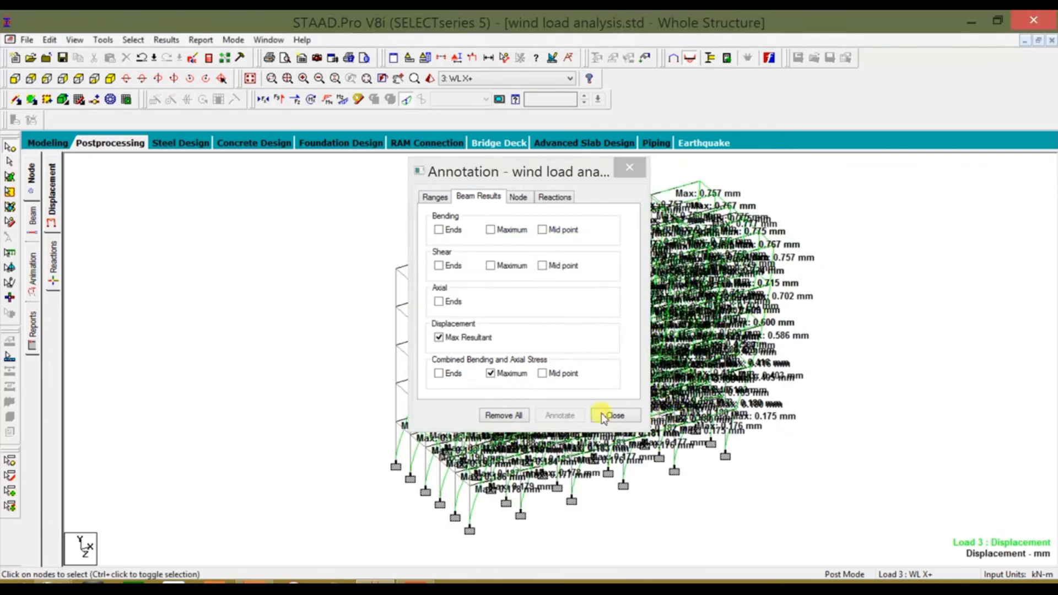
click(612, 417)
mouse_move(708, 387)
middle_down()
mouse_move(871, 260)
mouse_move(863, 306)
middle_up()
right_click(819, 373)
click(716, 270)
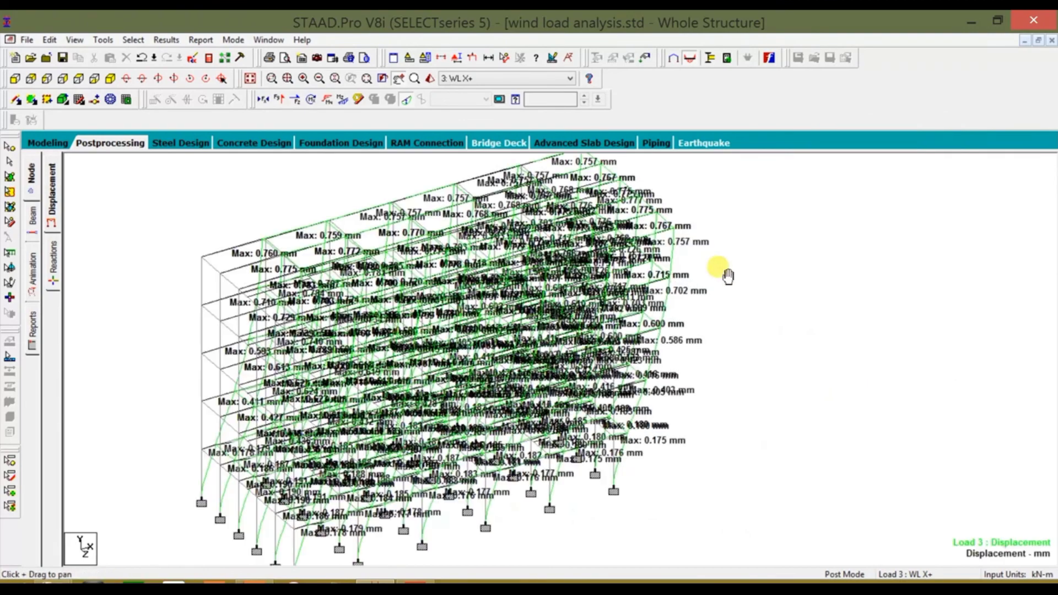
mouse_move(748, 265)
mouse_down()
mouse_move(820, 364)
mouse_move(685, 293)
mouse_move(619, 279)
mouse_move(682, 259)
mouse_move(680, 246)
mouse_move(776, 203)
mouse_move(869, 232)
mouse_move(791, 262)
mouse_move(773, 250)
mouse_move(869, 293)
mouse_move(865, 322)
mouse_move(816, 369)
mouse_move(972, 205)
mouse_move(874, 307)
mouse_move(708, 373)
mouse_move(373, 377)
mouse_move(316, 240)
mouse_up()
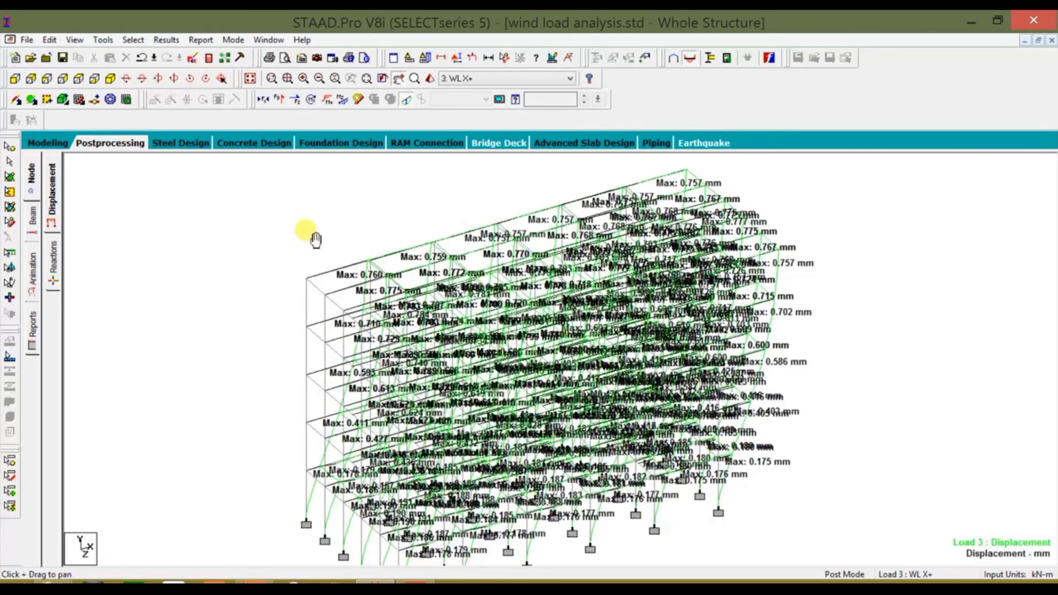
Hide the displacement diagram and briefly display the Mz bending moment diagram of the frame for WL X+
click(405, 101)
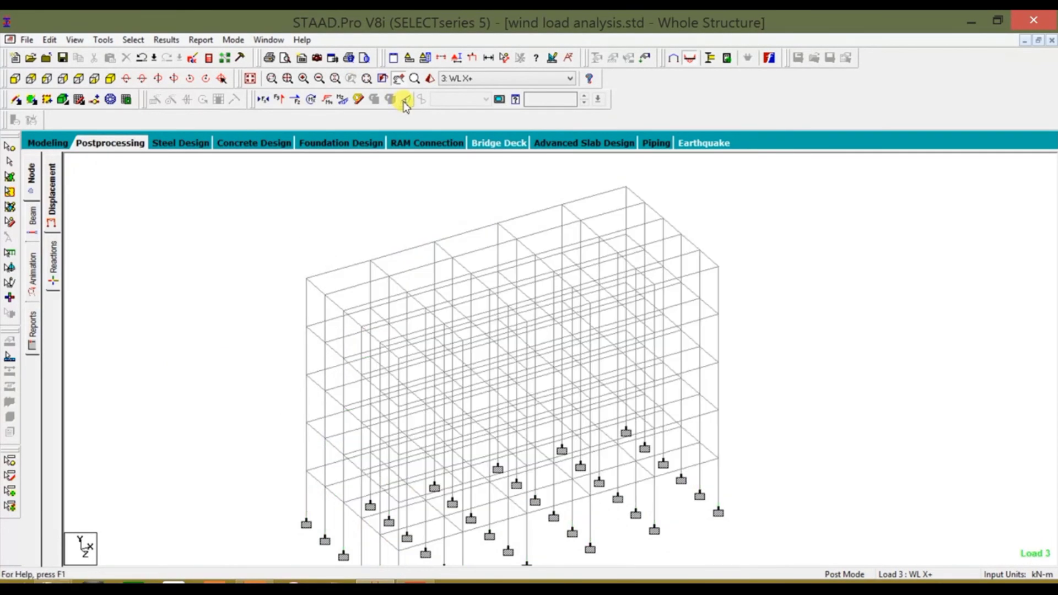
click(342, 101)
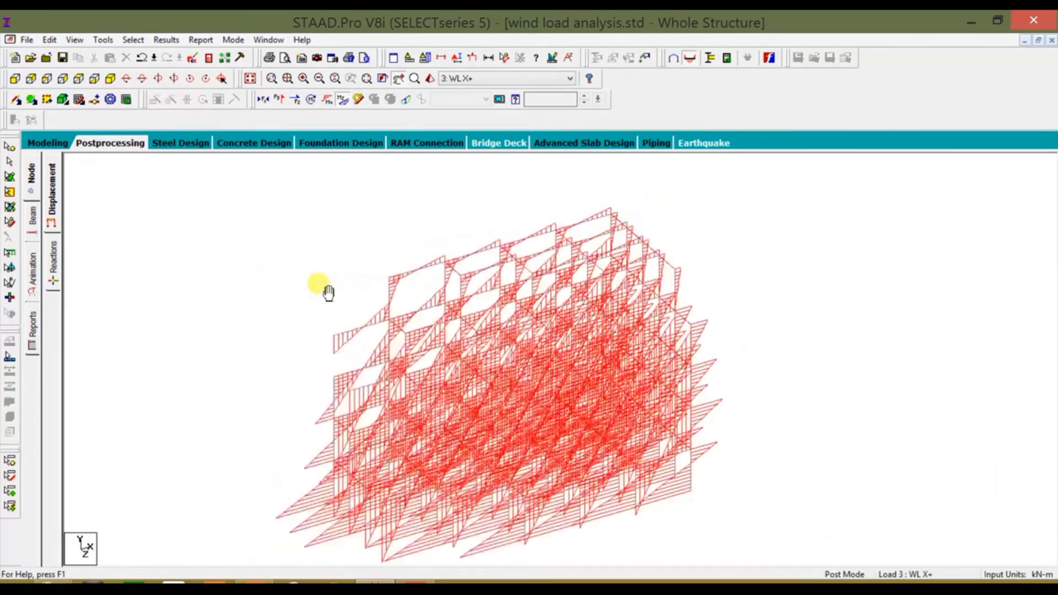
click(344, 102)
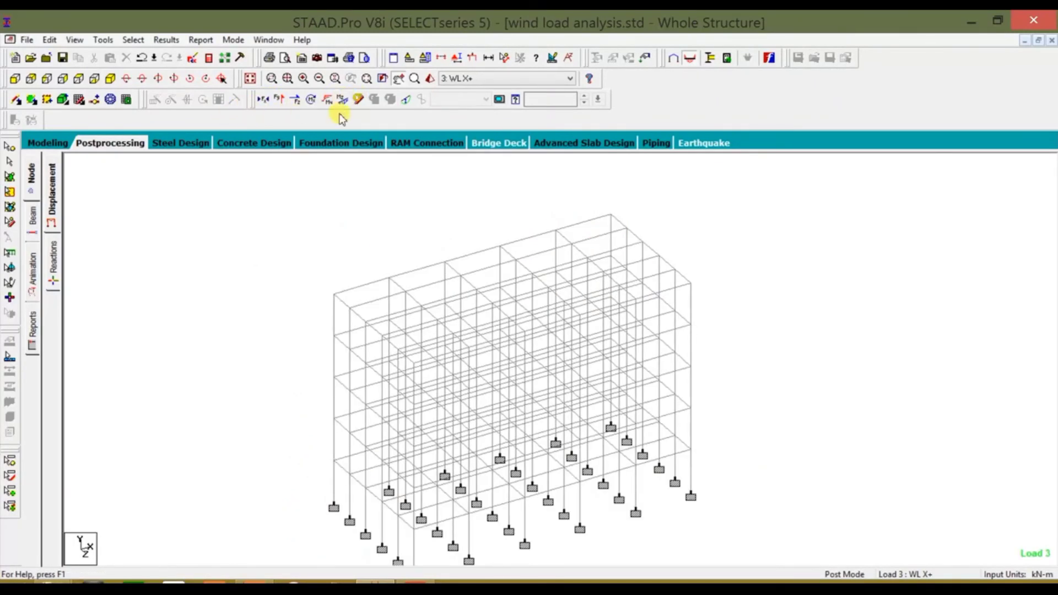